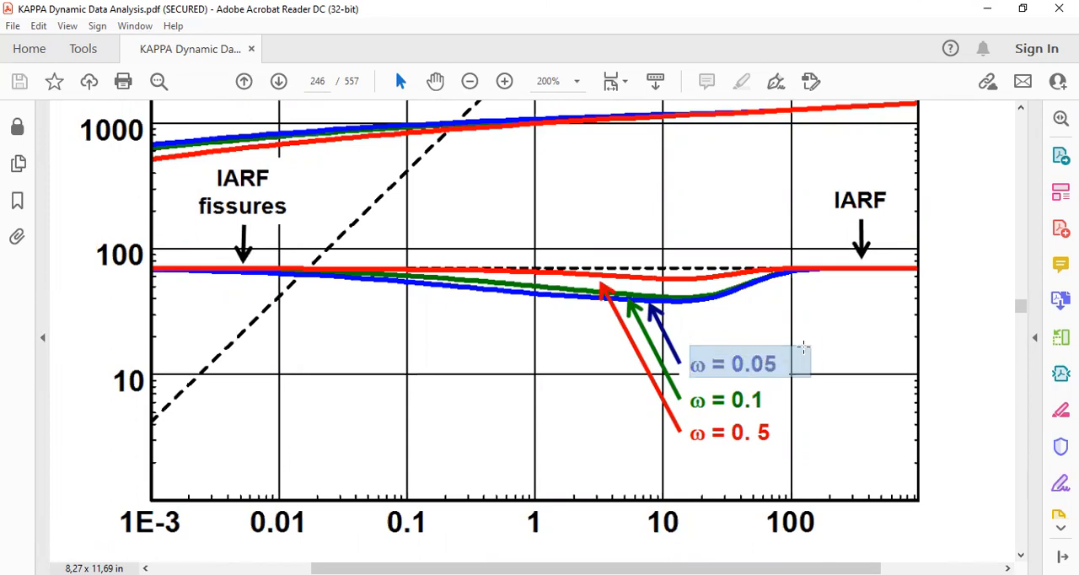
# Examine the loglog plots showing the influence of ω and of λ for slab matrix blocks in the KAPPA Dynamic Data Analysis PDF
pyautogui.click(848, 356)
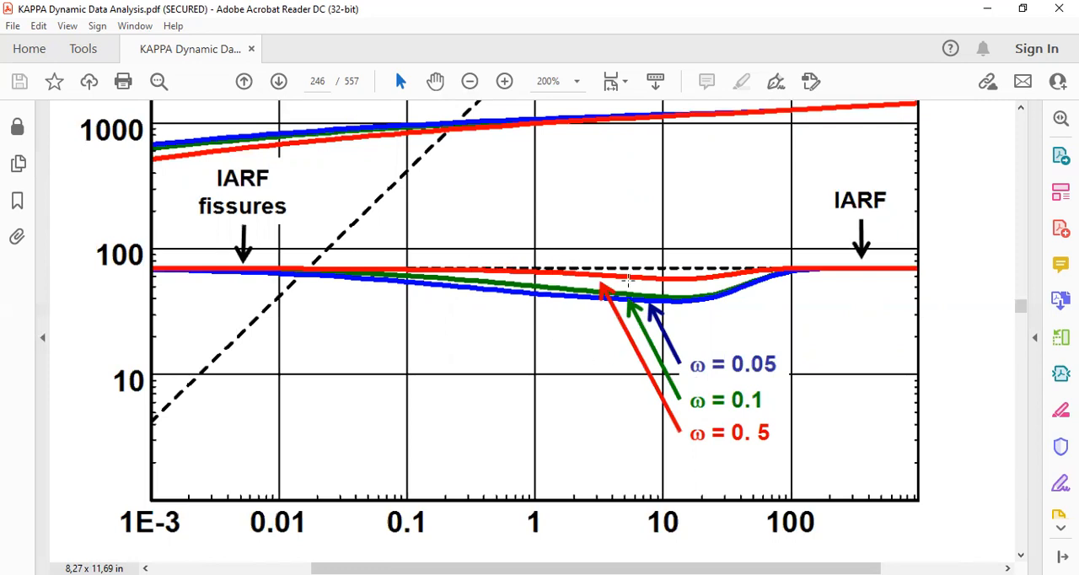
pyautogui.keyDown('ctrl'); pyautogui.scroll(-2, 753, 285); pyautogui.keyUp('ctrl')
pyautogui.scroll(-3, 662, 303)
pyautogui.scroll(-5, 662, 304)
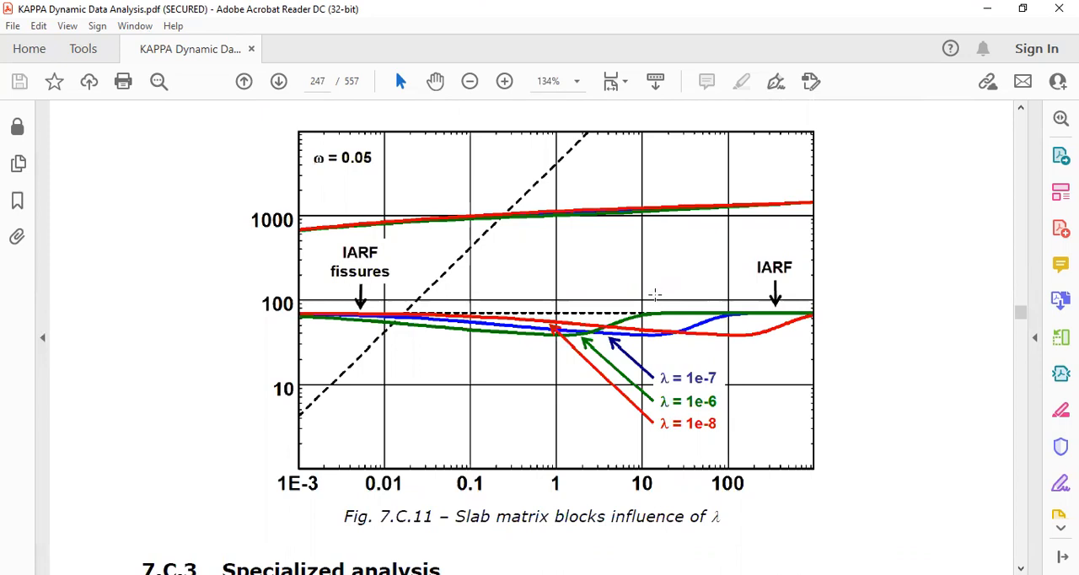
pyautogui.scroll(2, 661, 339)
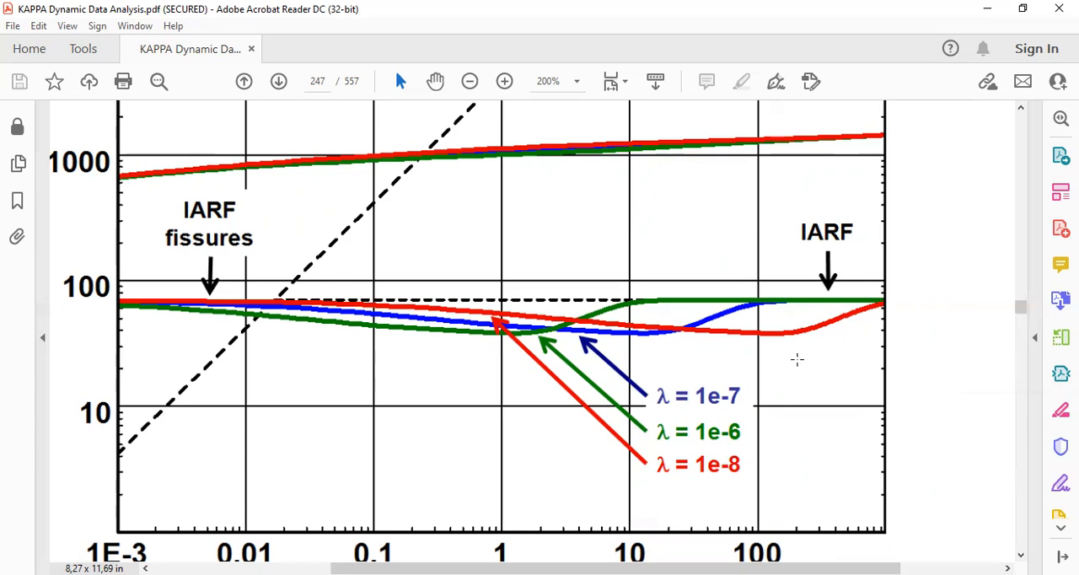
pyautogui.moveTo(641, 386); pyautogui.dragTo(776, 409)
pyautogui.click(768, 433)
pyautogui.click(679, 439)
pyautogui.keyDown('ctrl'); pyautogui.scroll(-2, 383, 353); pyautogui.keyUp('ctrl')
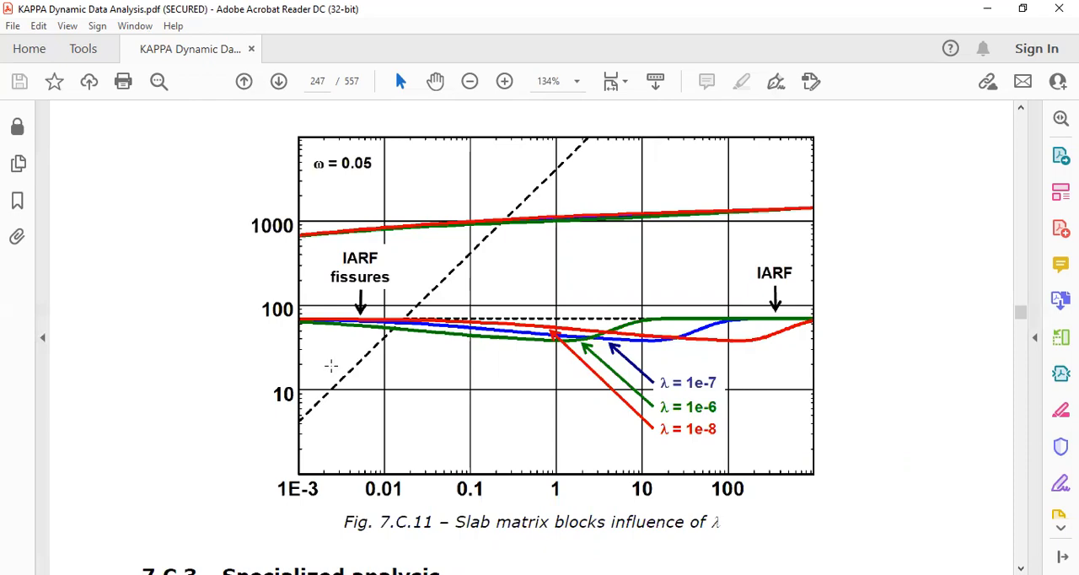
# Look back through the double-porosity section, covering the λ influence figure, the pressure cross section, the interporosity flow equation and the fissure system figures
pyautogui.scroll(10, 330, 365)
pyautogui.scroll(12, 332, 369)
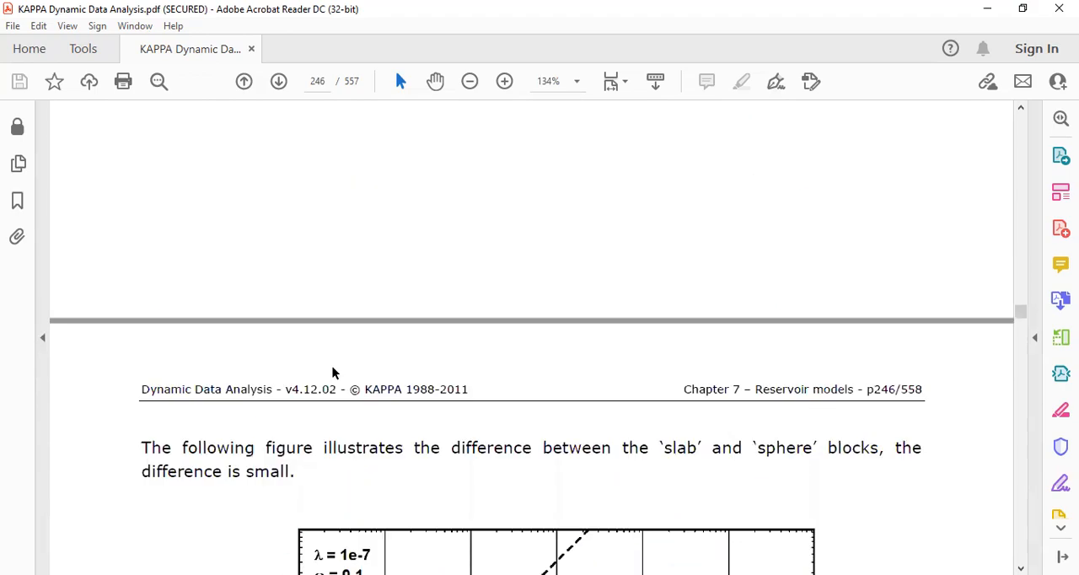
pyautogui.scroll(12, 333, 372)
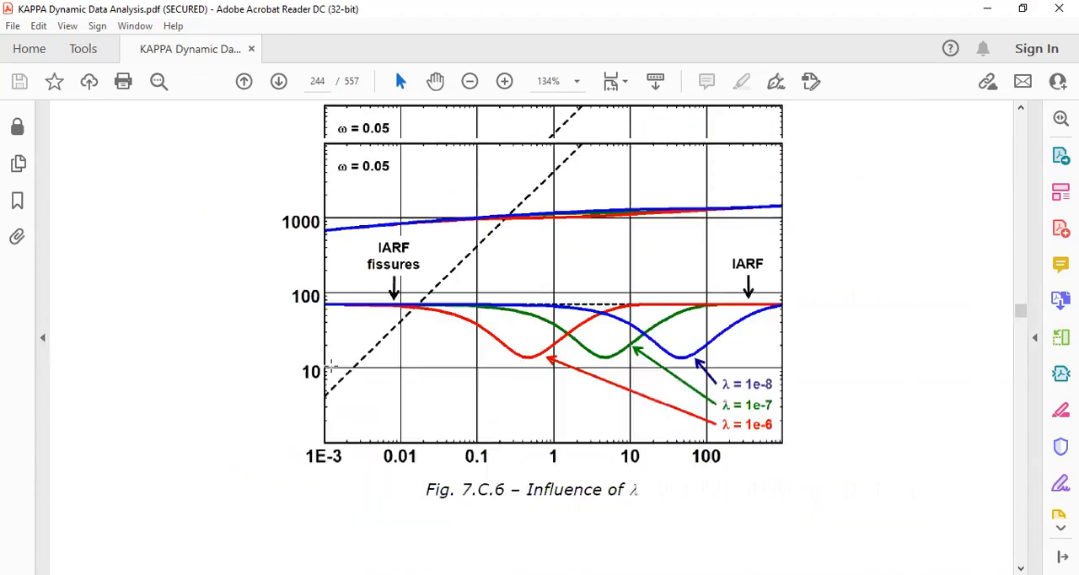
pyautogui.scroll(12, 333, 371)
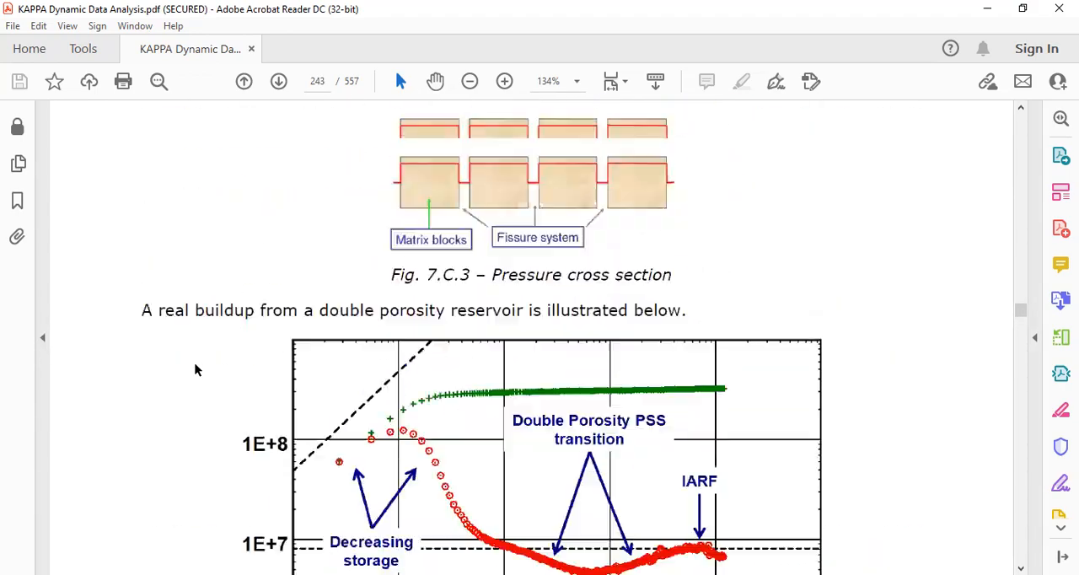
pyautogui.scroll(6, 226, 359)
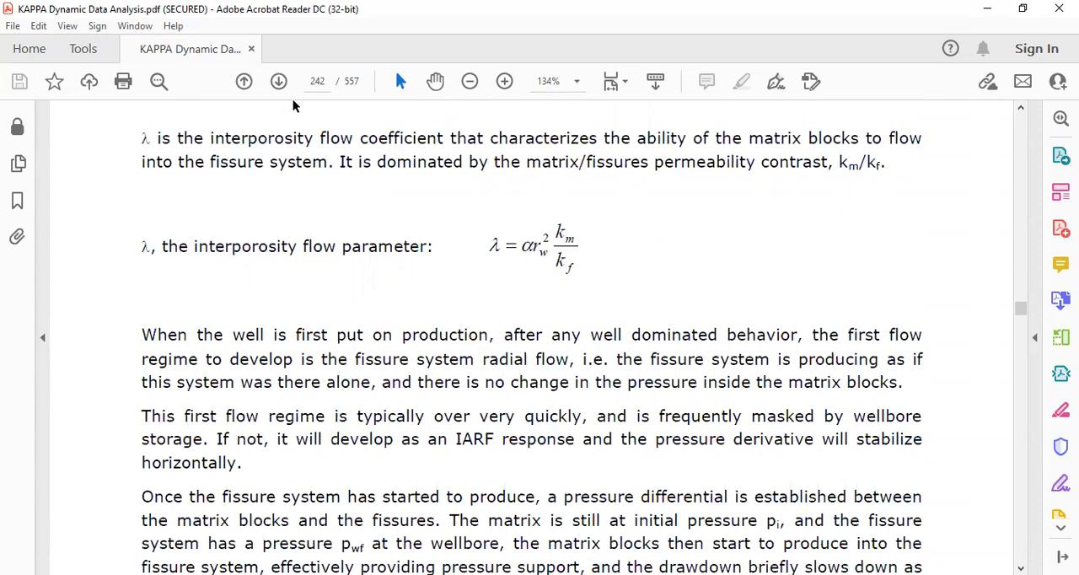
pyautogui.scroll(4, 373, 253)
pyautogui.scroll(-8, 504, 337)
pyautogui.scroll(-8, 528, 345)
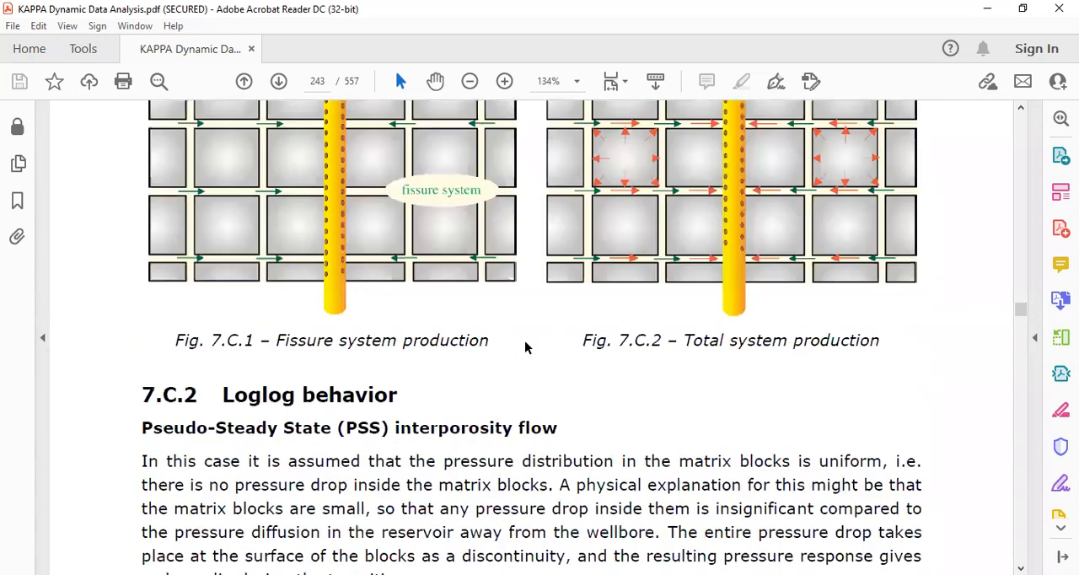
pyautogui.scroll(3, 528, 345)
pyautogui.scroll(2, 713, 147)
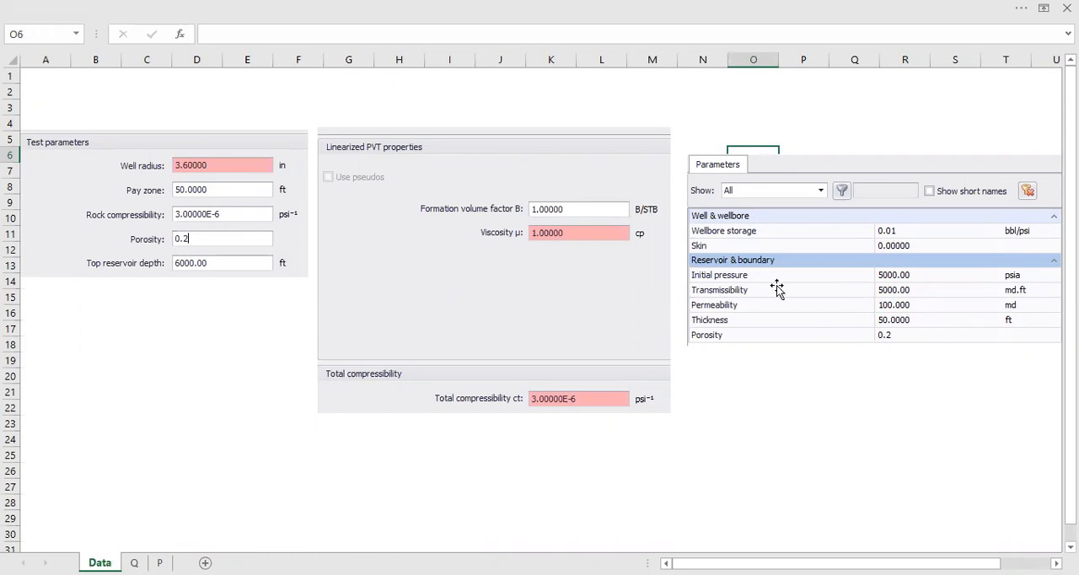
# Switch to the Excel workbook, review the reservoir parameters on the Data sheet and open the oil-rate data on sheet Q
pyautogui.click(849, 284)
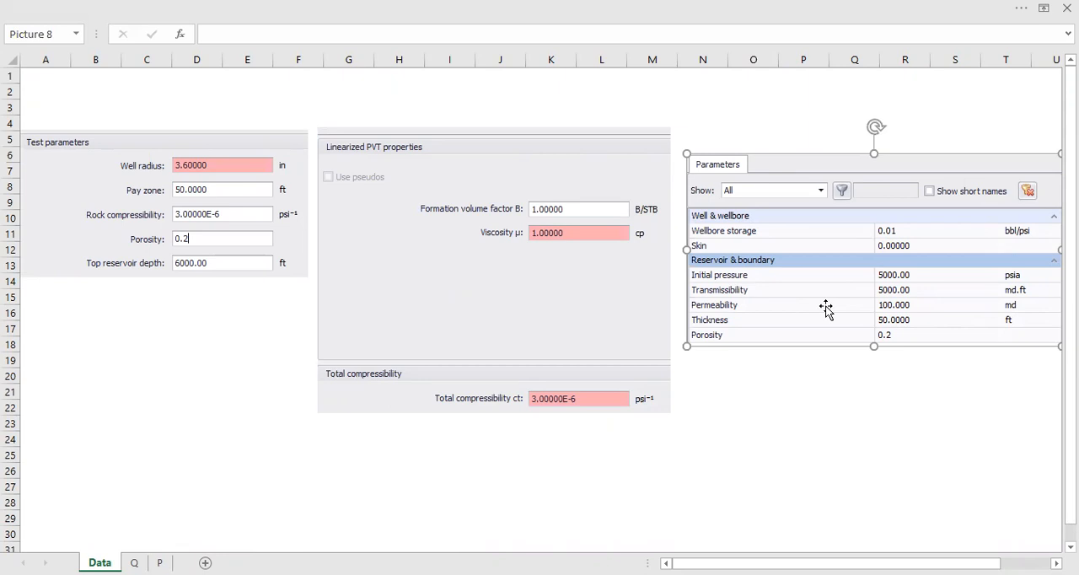
pyautogui.click(823, 435)
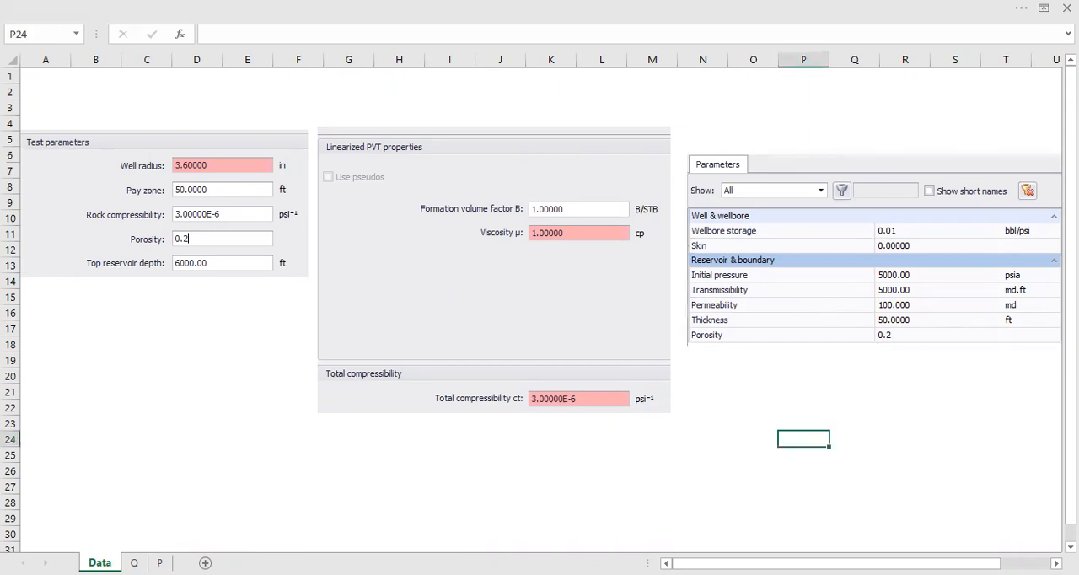
pyautogui.click(134, 562)
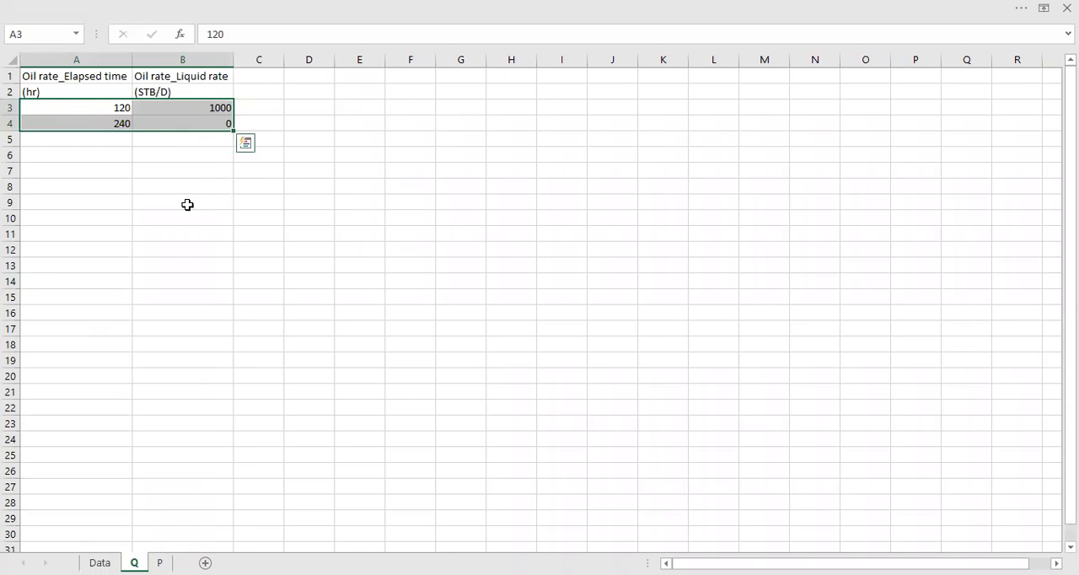
pyautogui.scroll(4, 188, 144)
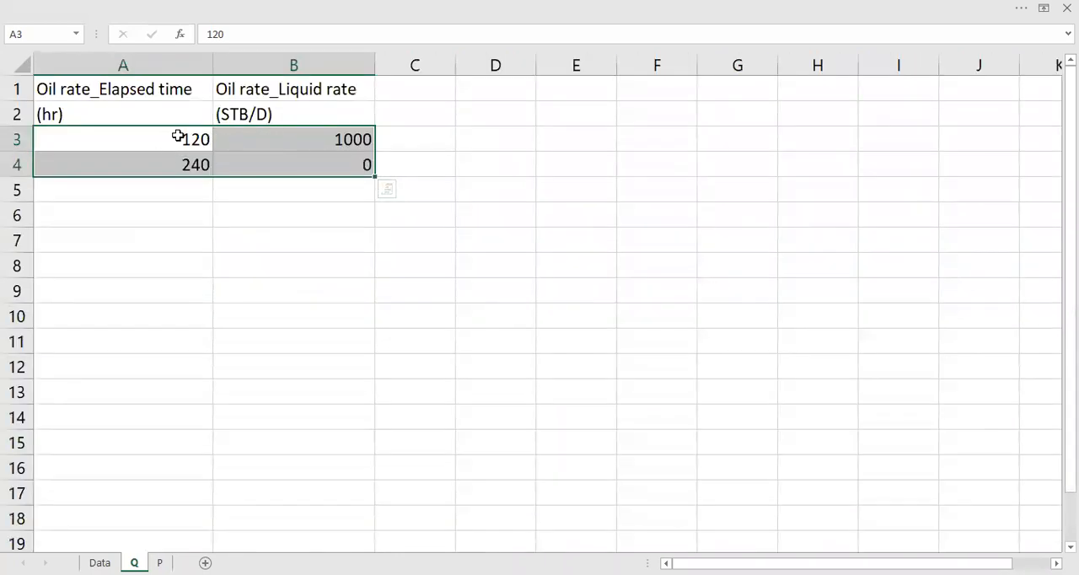
# Convert the first elapsed time from hours to days in cell D3 with the formula =A3/24
pyautogui.click(205, 140)
pyautogui.moveTo(441, 140); pyautogui.dragTo(503, 138)
pyautogui.click(505, 138)
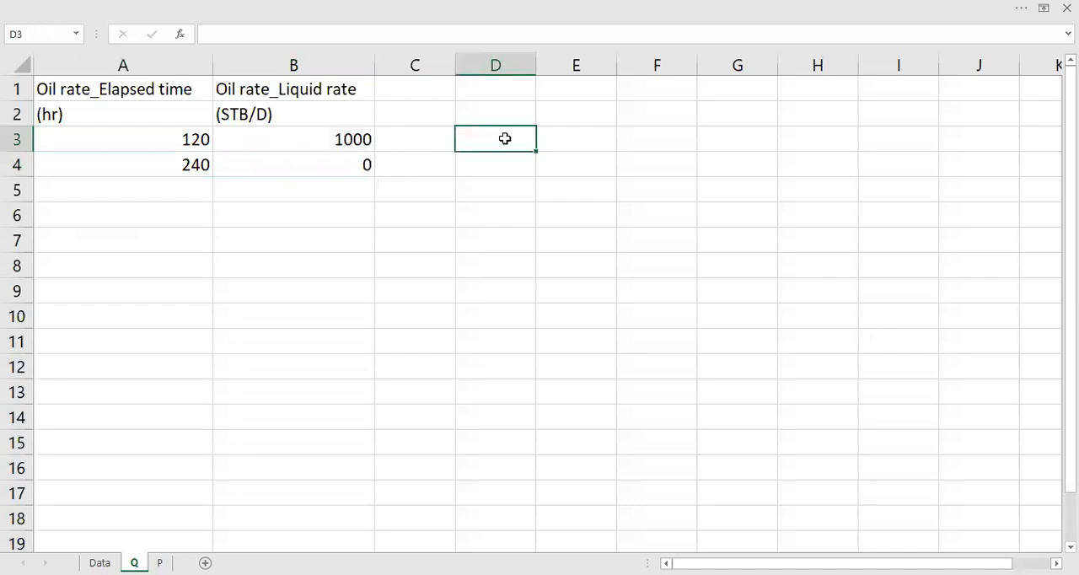
pyautogui.write('=')
pyautogui.press('Left')
pyautogui.press('Left')
pyautogui.press('Left')
pyautogui.press('Right')
pyautogui.press('Left')
pyautogui.write('/25')
pyautogui.press('BackSpace')
pyautogui.write('4')
pyautogui.press('Return')
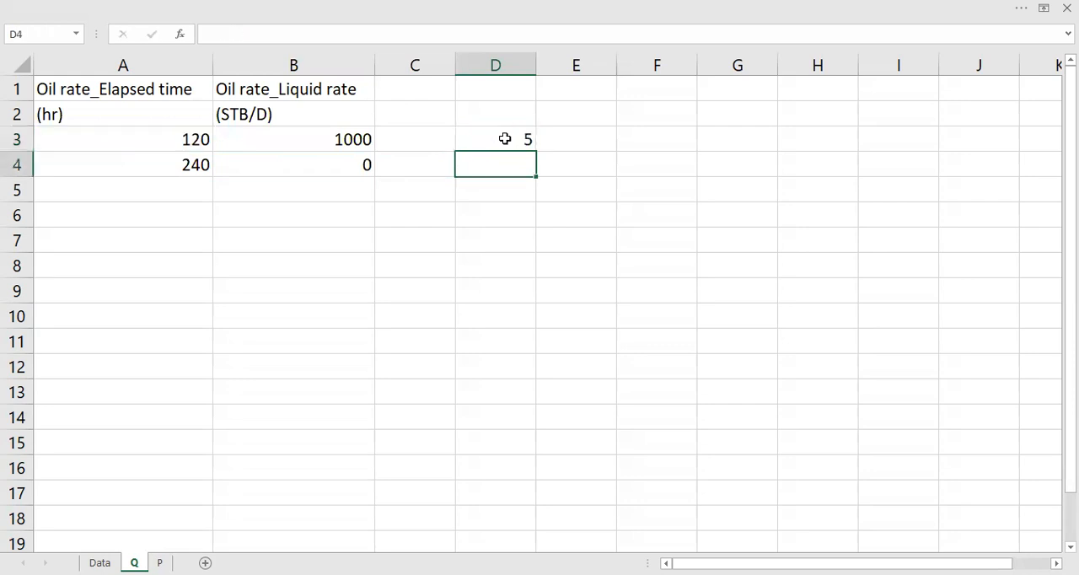
# Fill the day-conversion formula down to D4 and enter the unit "days" in E3 and E4
pyautogui.click(522, 135)
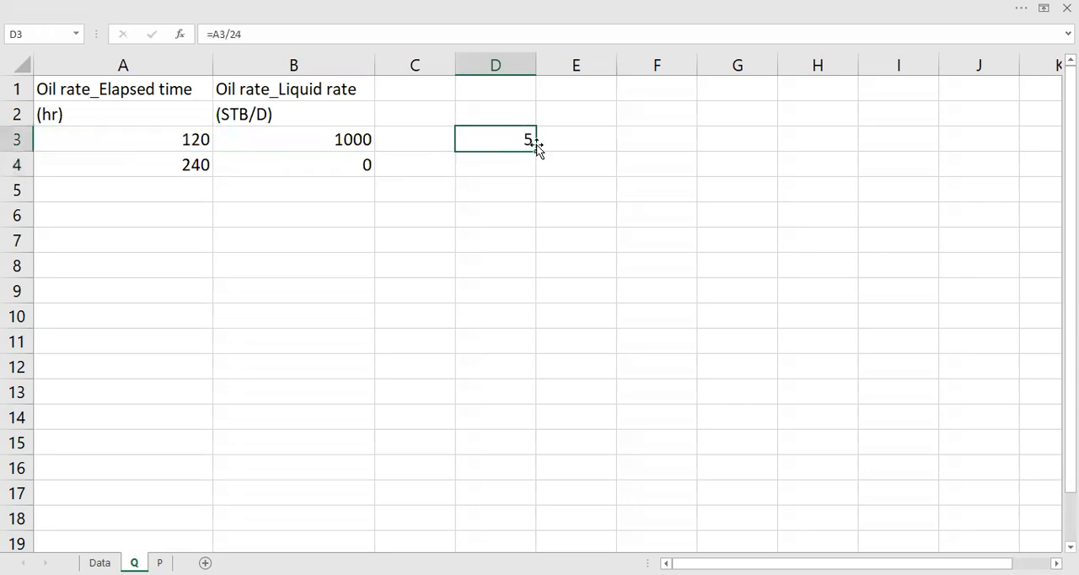
pyautogui.moveTo(537, 148); pyautogui.dragTo(535, 169)
pyautogui.press('Right')
pyautogui.write('days')
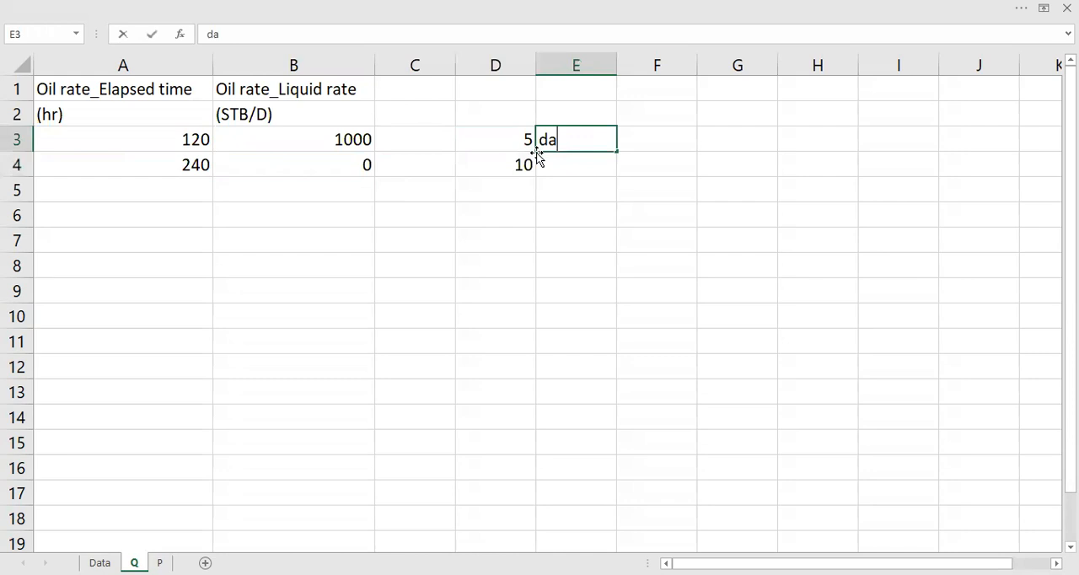
pyautogui.press('Return')
pyautogui.write('days')
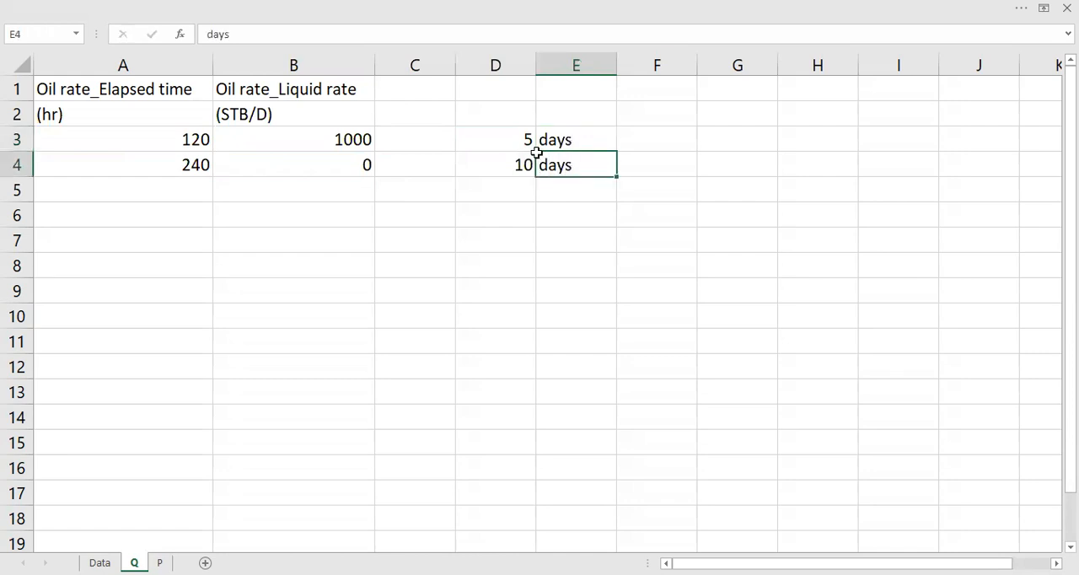
# Label the 1000 STB/D rate period as "Production" in cell C3
pyautogui.press('Left')
pyautogui.press('Left')
pyautogui.press('Up')
pyautogui.write('Prud')
pyautogui.press('BackSpace')
pyautogui.press('BackSpace')
pyautogui.write('oduction')
pyautogui.press('Return')
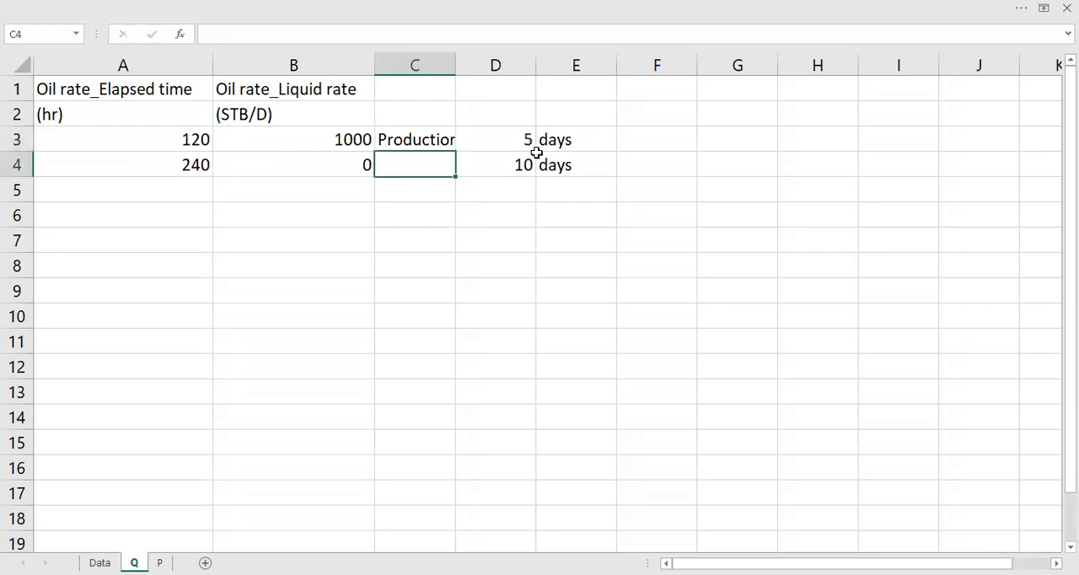
# Fit column C to its contents and label the zero-rate period "Shut-in" in cell C4
pyautogui.doubleClick(455, 61)
pyautogui.write('Shut-in')
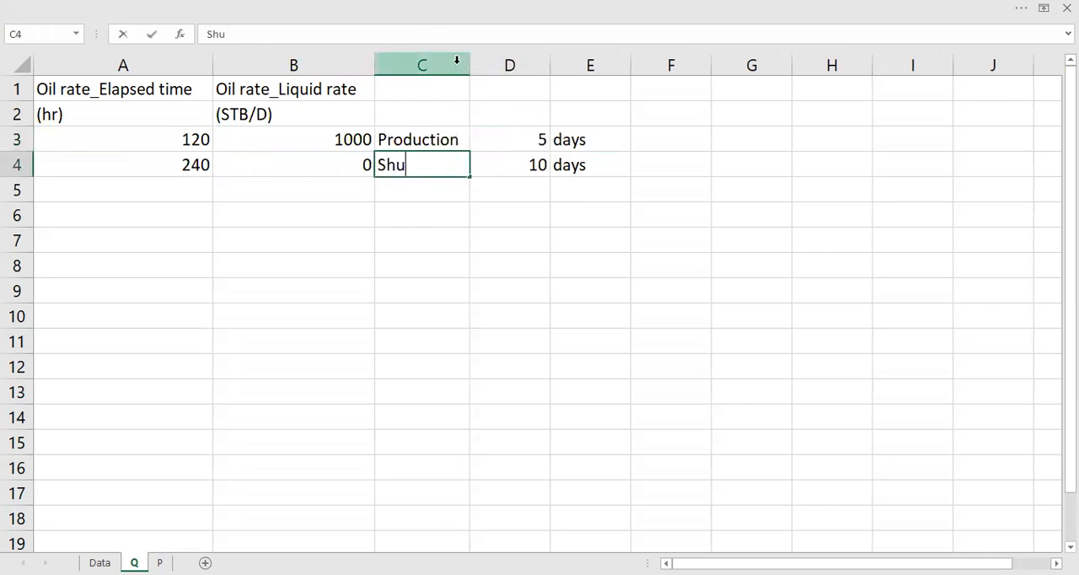
pyautogui.press('Return')
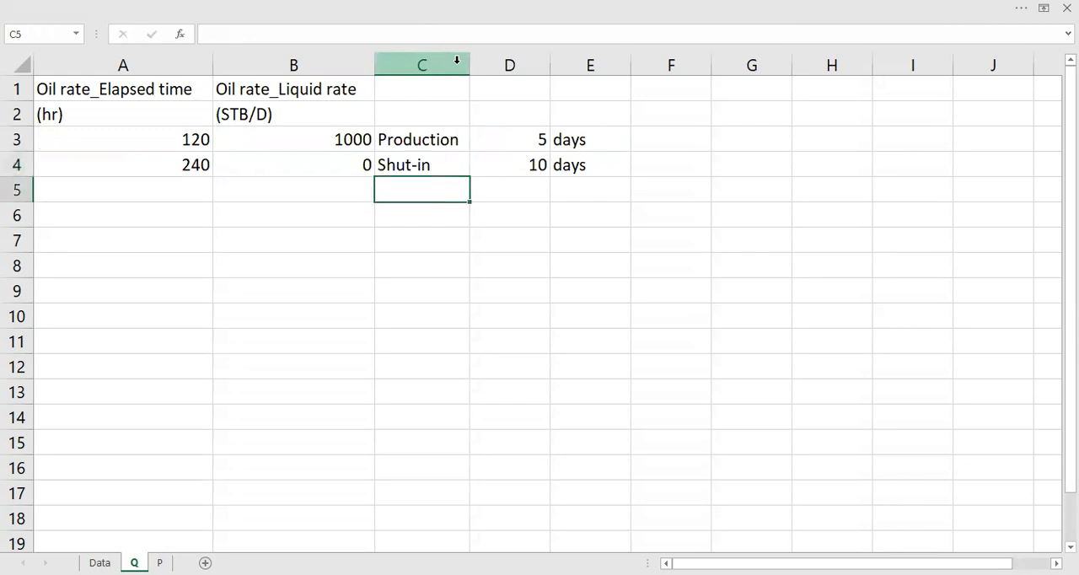
# Examine the elapsed time and pressure data with its chart on sheet P
pyautogui.click(160, 563)
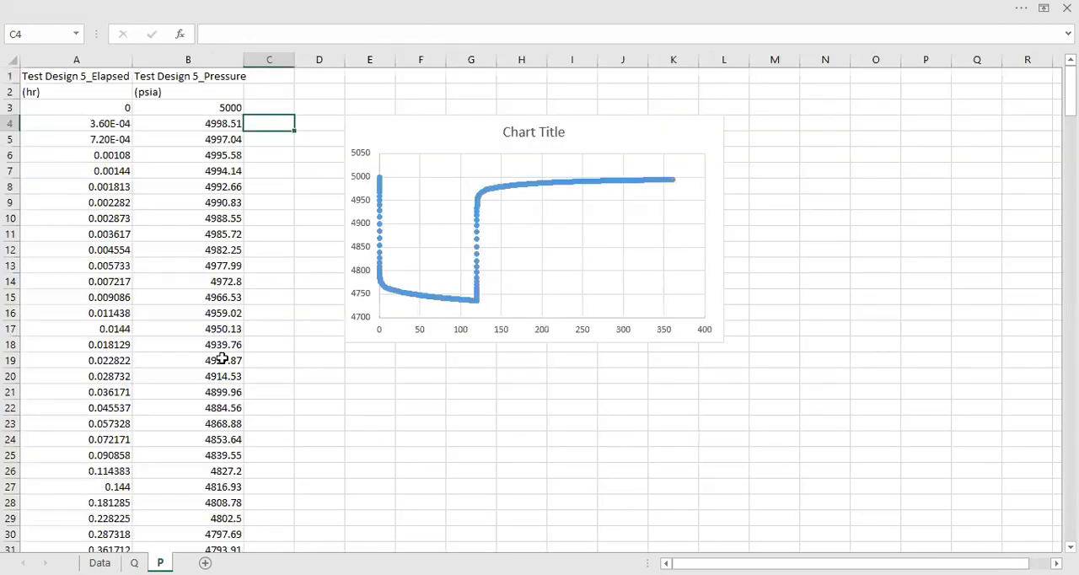
pyautogui.moveTo(101, 111); pyautogui.dragTo(228, 487)
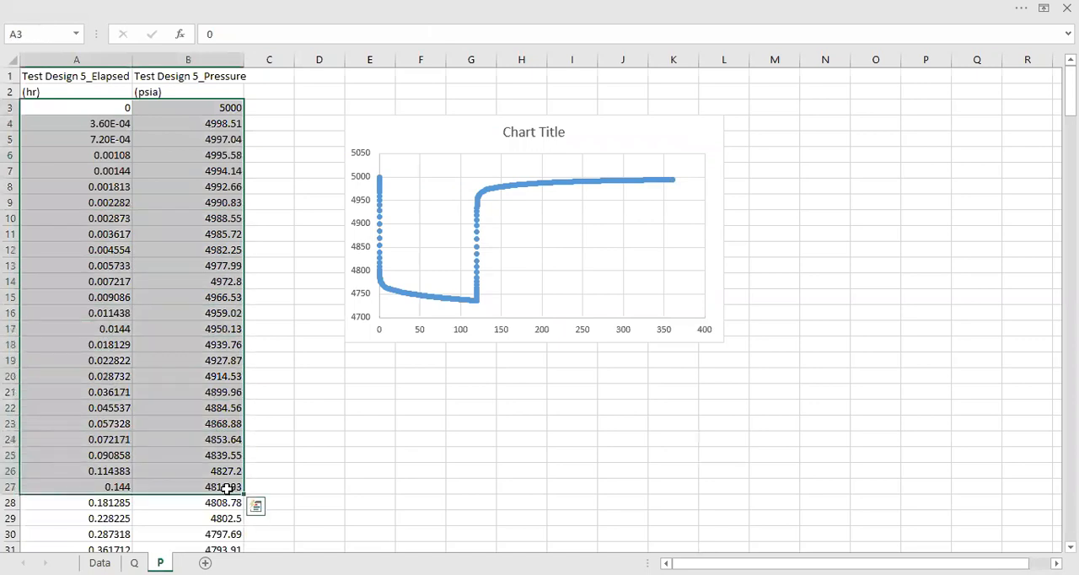
pyautogui.click(324, 409)
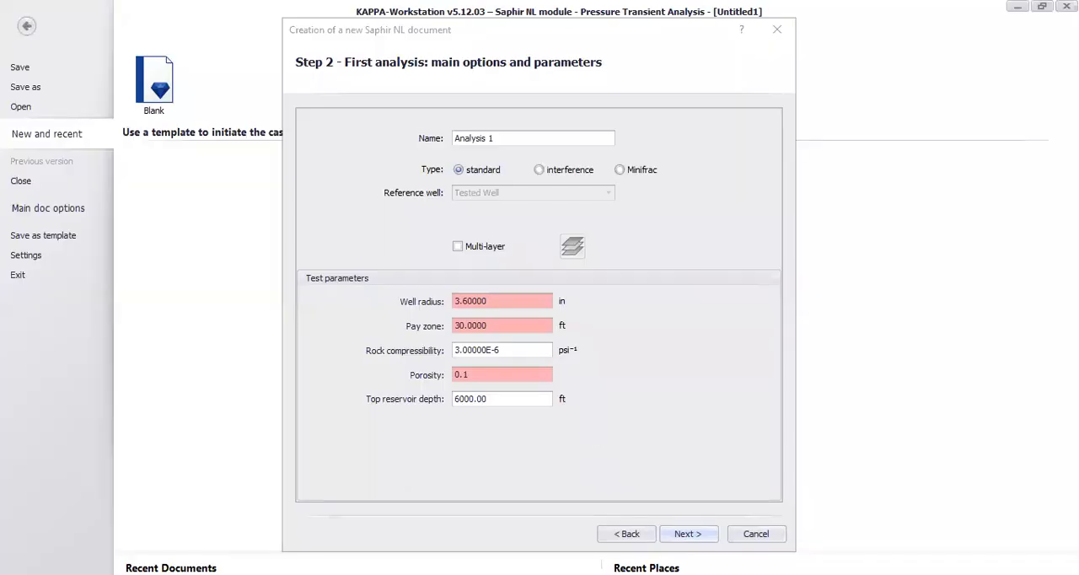
# Switch to KAPPA-Workstation Saphir and set the new document's pay zone to 50 ft and porosity to 0.2, accepting the other test parameters
pyautogui.click(412, 333)
pyautogui.write('50')
pyautogui.press('Tab')
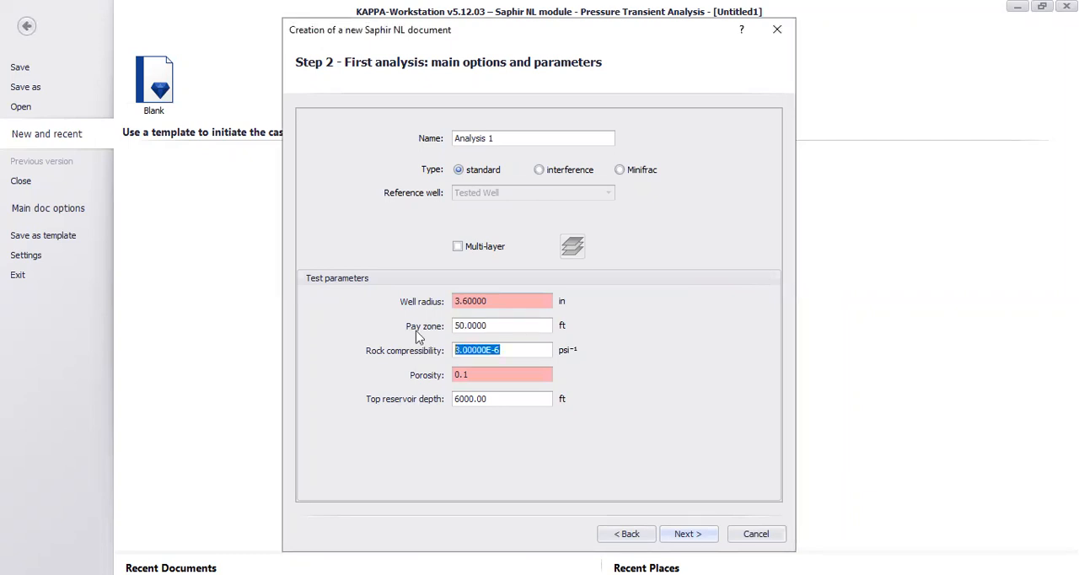
pyautogui.write('0.2')
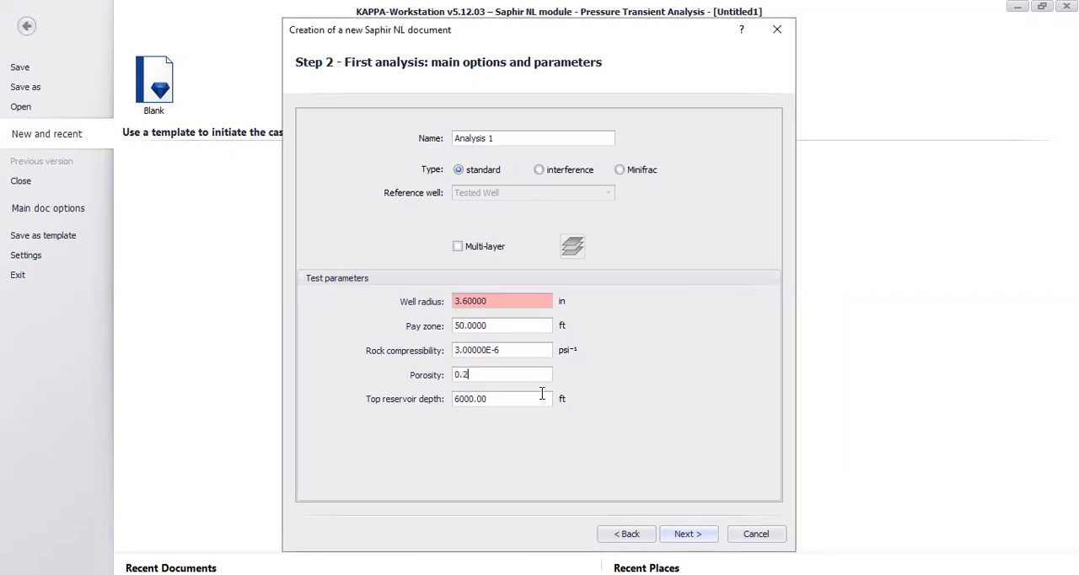
pyautogui.click(692, 533)
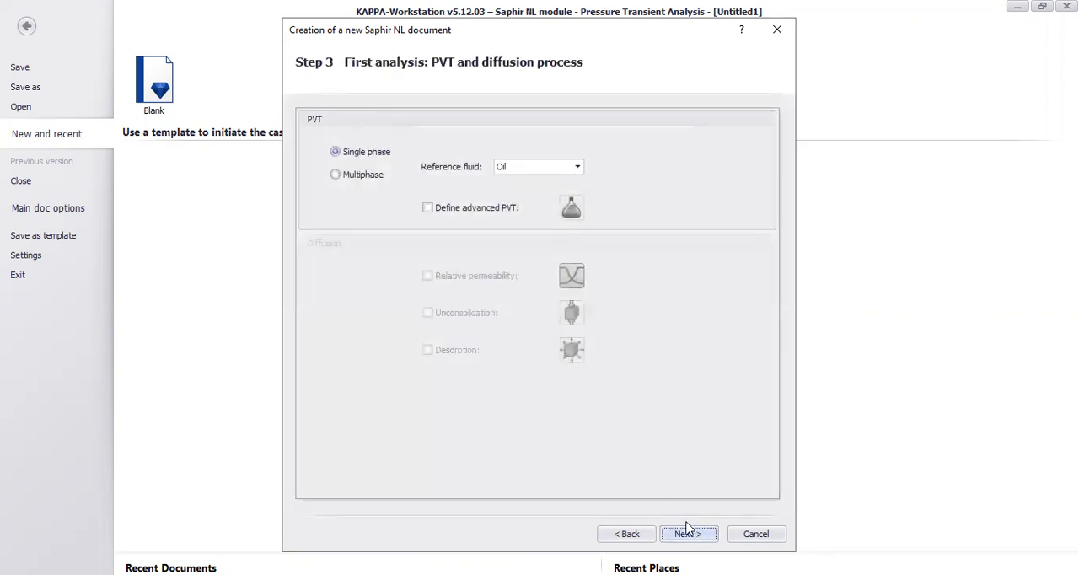
# Keep single-phase oil PVT with B 1 B/STB, viscosity 1 cp and total compressibility 3E-6 psi⁻¹, and finish creating the document
pyautogui.click(689, 534)
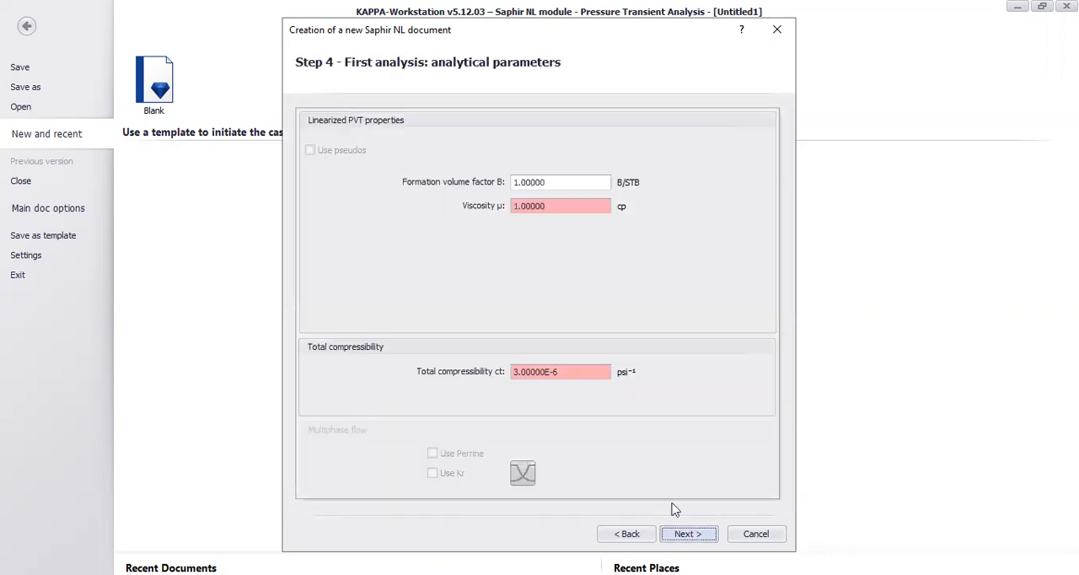
pyautogui.click(552, 180)
pyautogui.click(563, 204)
pyautogui.click(582, 372)
pyautogui.click(687, 534)
pyautogui.click(689, 534)
pyautogui.click(690, 533)
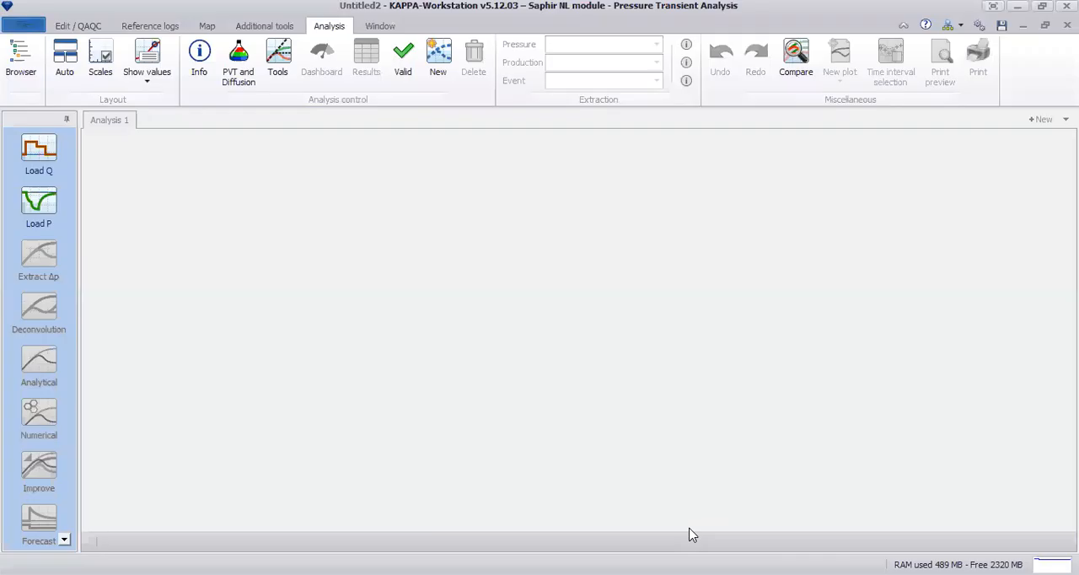
# Load the oil-rate history from the clipboard, using duration time format with decimal time in hr and oil rate in STB/D
pyautogui.click(39, 151)
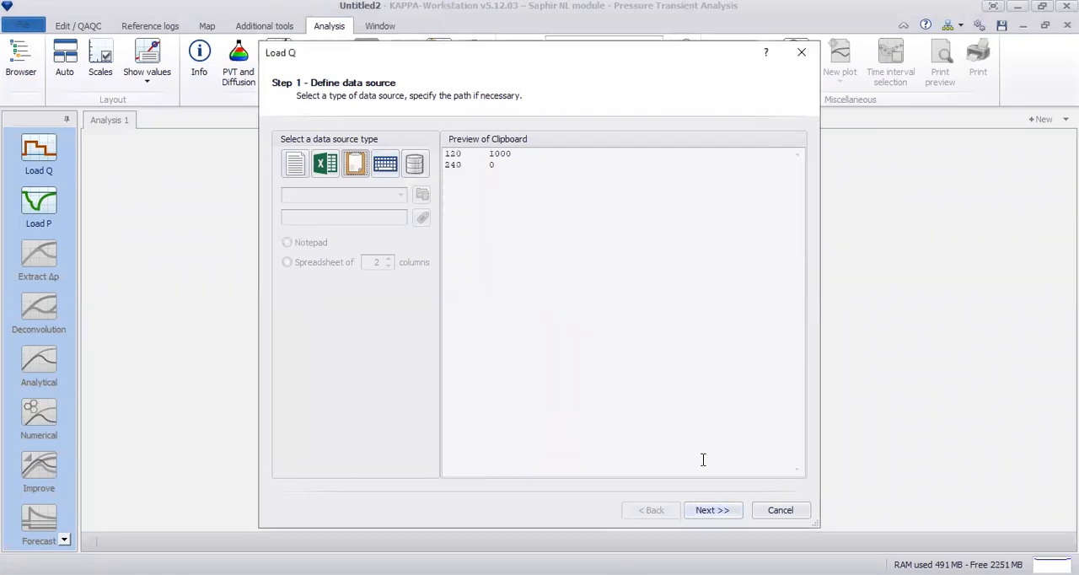
pyautogui.click(724, 511)
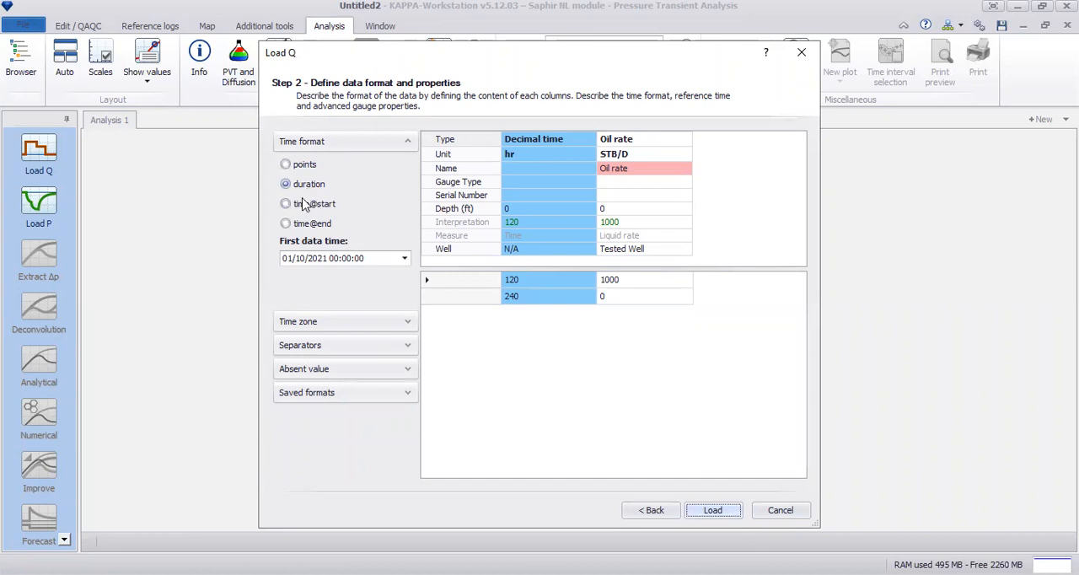
pyautogui.click(469, 139)
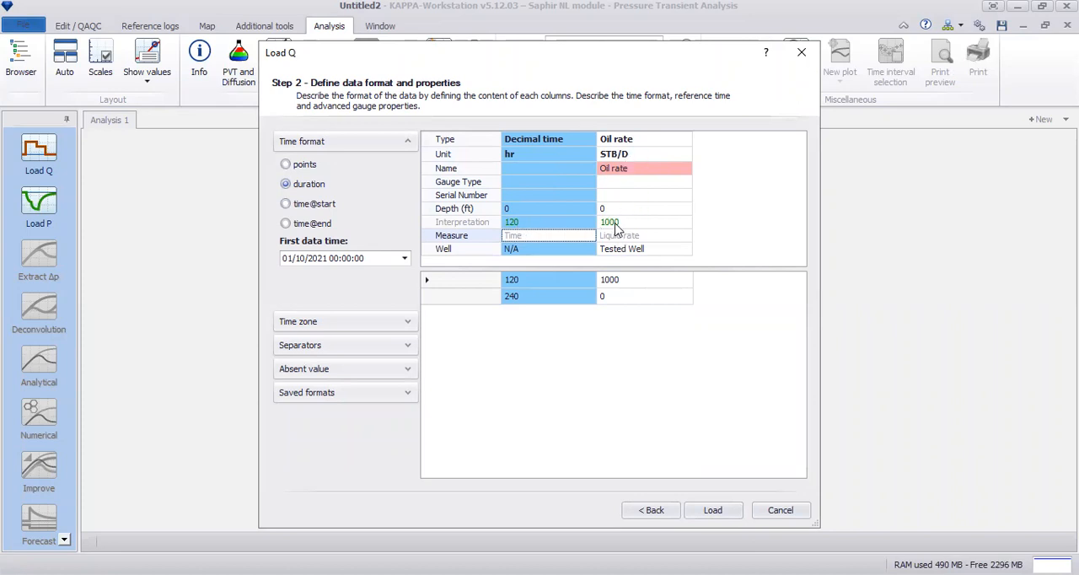
pyautogui.click(630, 331)
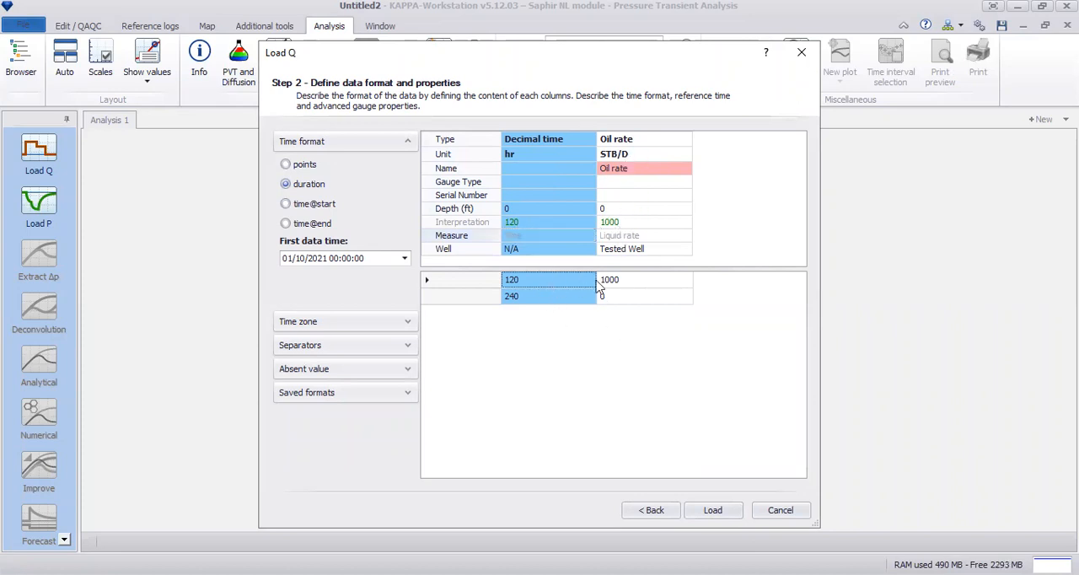
pyautogui.click(710, 510)
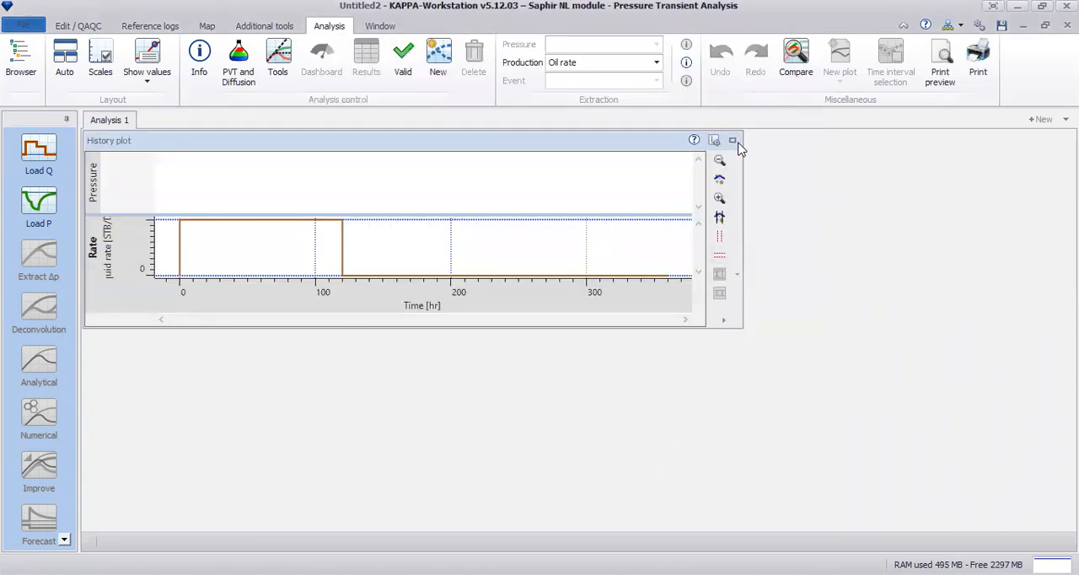
# Load the pressure data from the clipboard as points in decimal hr and psia, skipping new data for all conflicting time entries
pyautogui.click(732, 140)
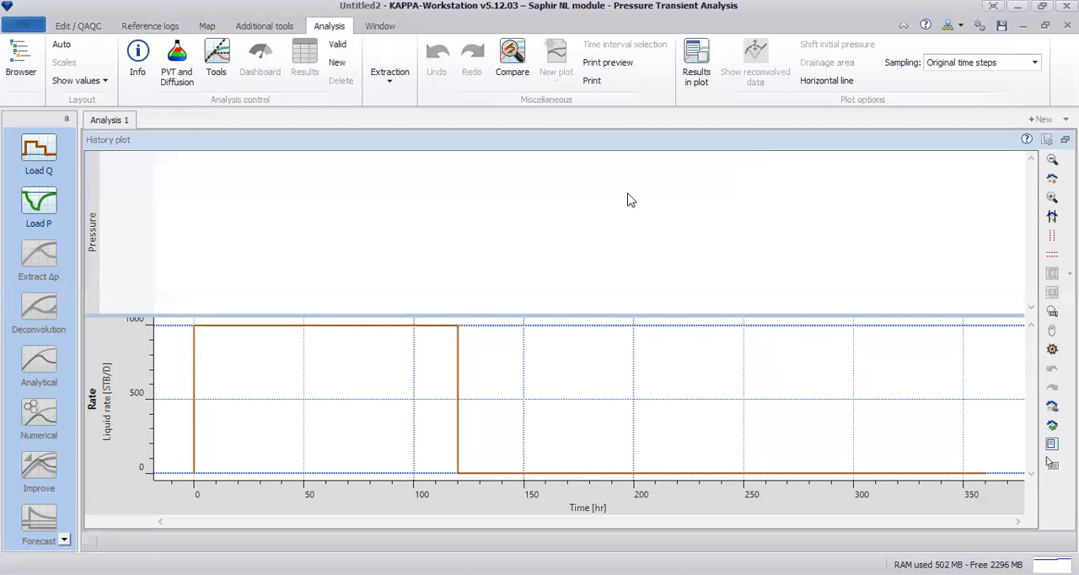
pyautogui.click(48, 211)
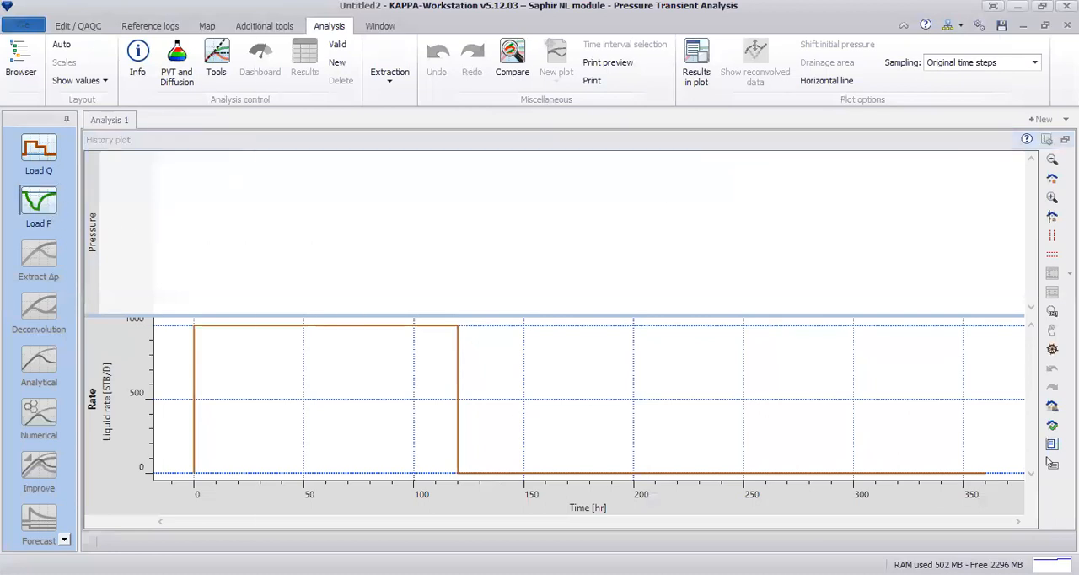
pyautogui.hotkey('alt', 'Tab')
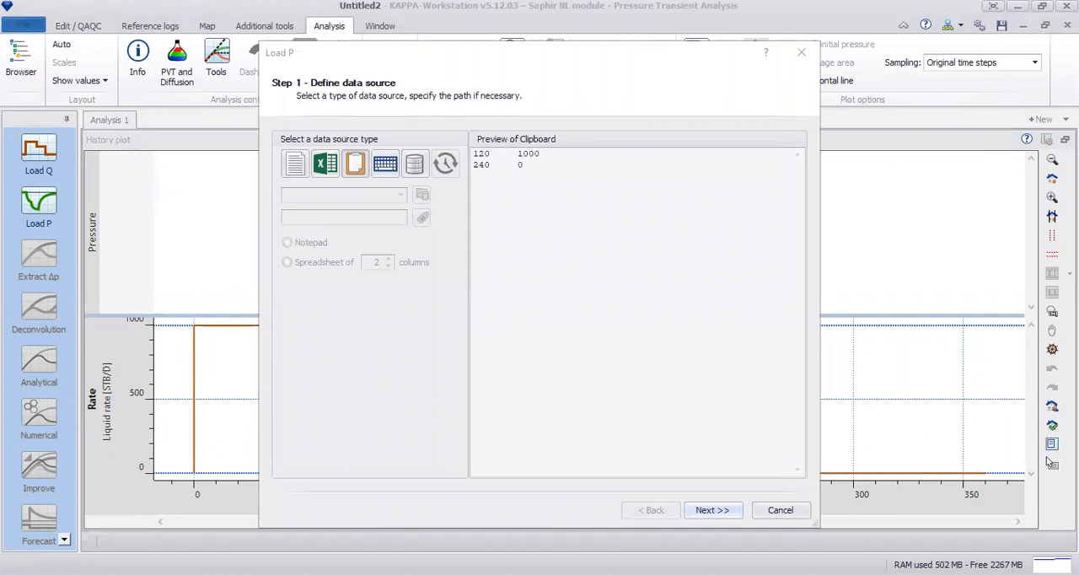
pyautogui.click(357, 165)
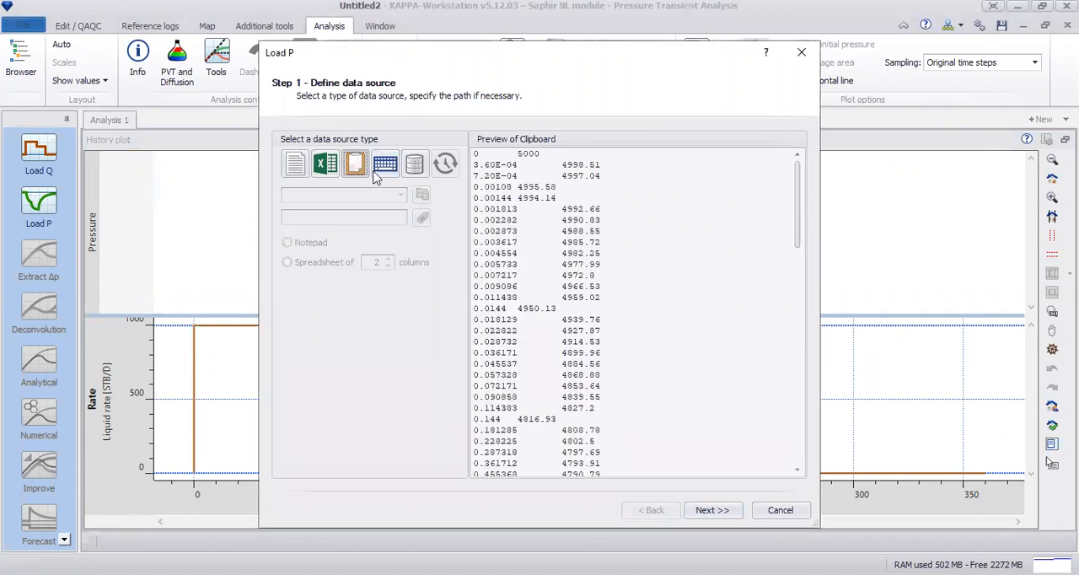
pyautogui.moveTo(792, 170); pyautogui.dragTo(787, 441)
pyautogui.click(738, 512)
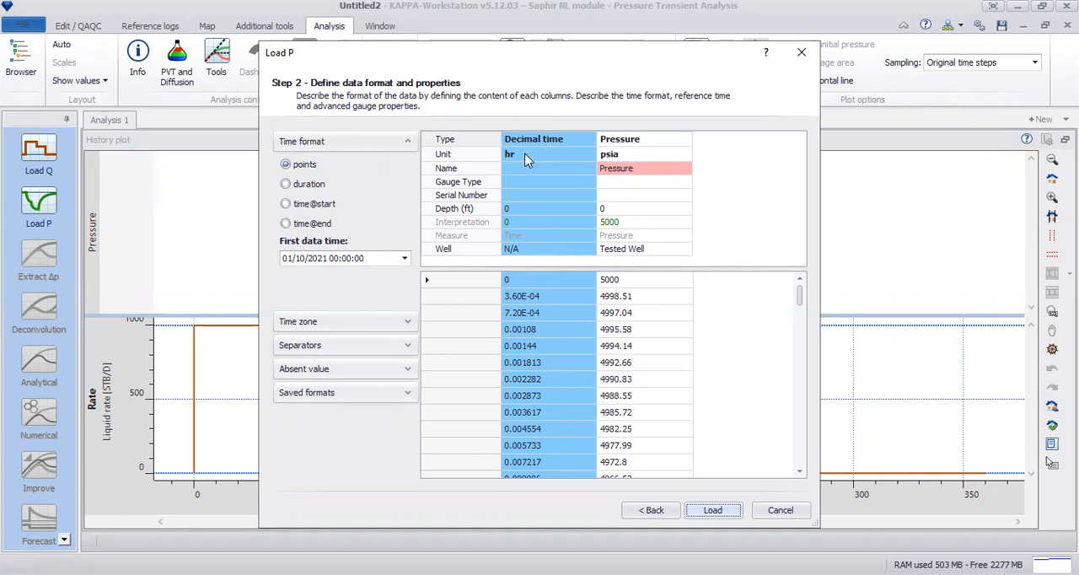
pyautogui.click(721, 513)
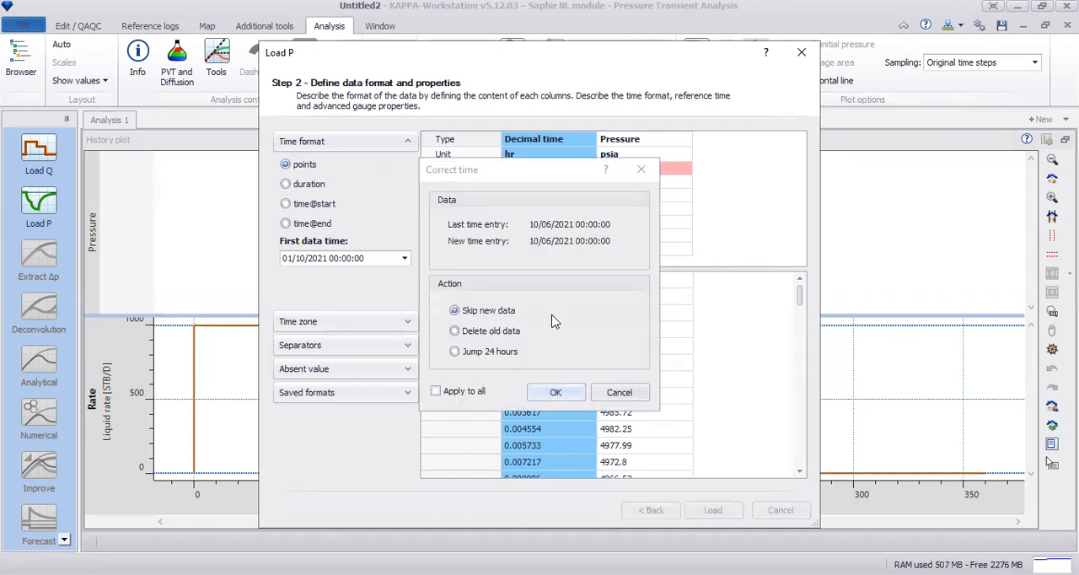
pyautogui.click(435, 393)
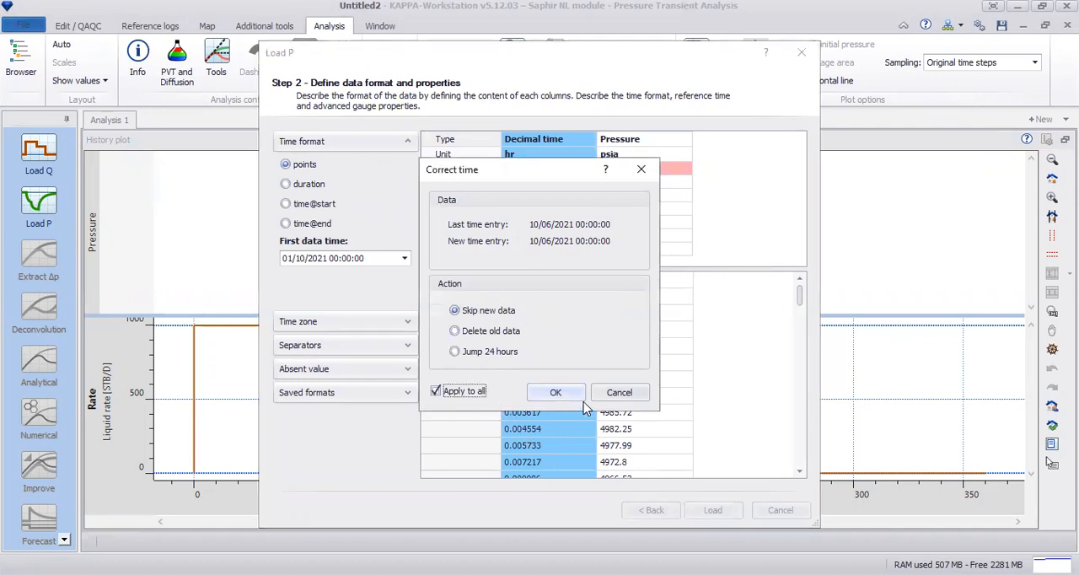
pyautogui.click(557, 393)
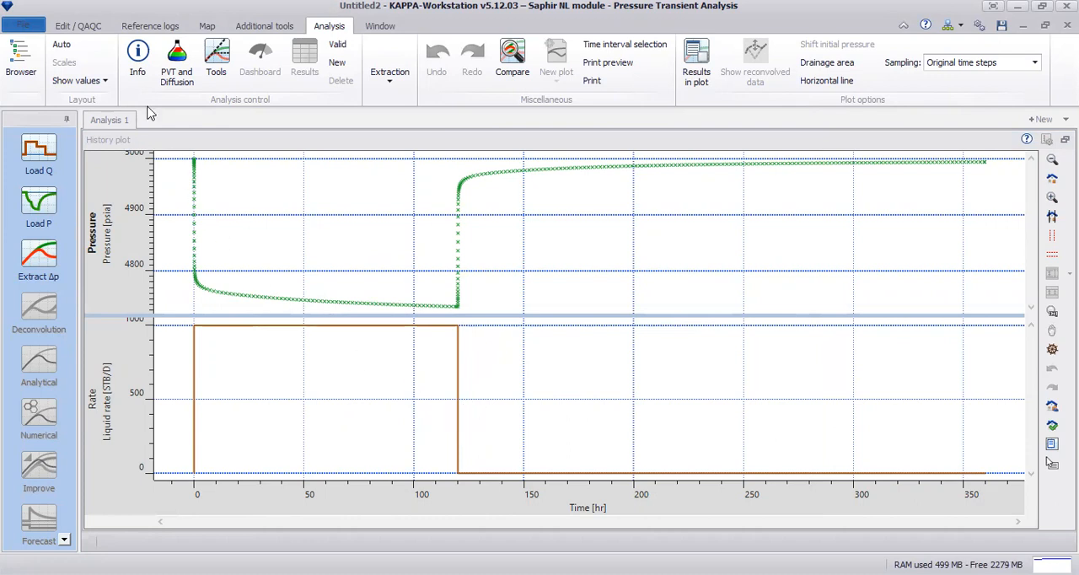
# Add the comment "Dual Porosity, Transient" to the information of Analysis 1
pyautogui.click(143, 68)
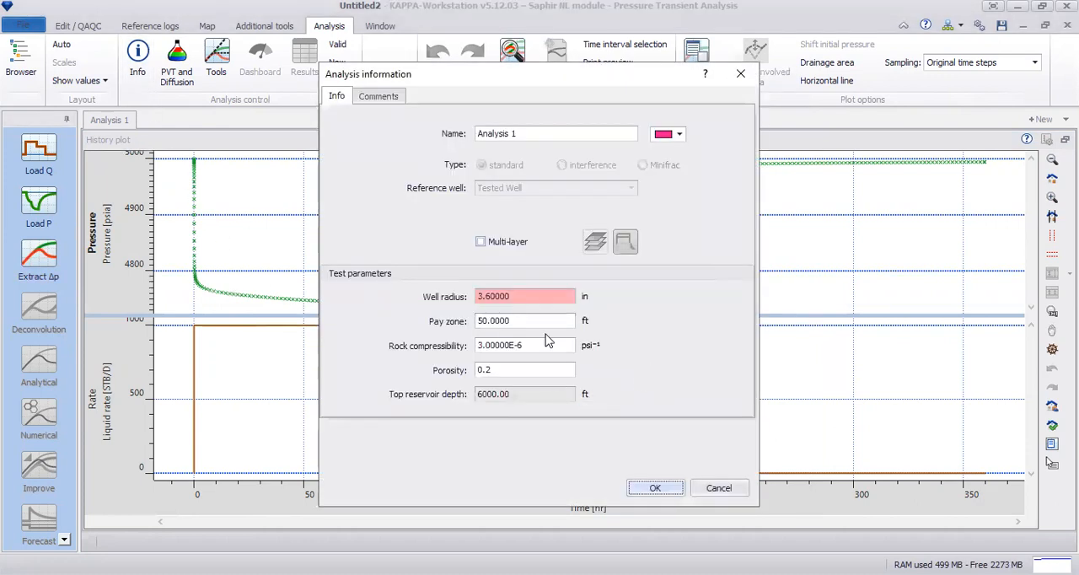
pyautogui.click(532, 344)
pyautogui.click(379, 97)
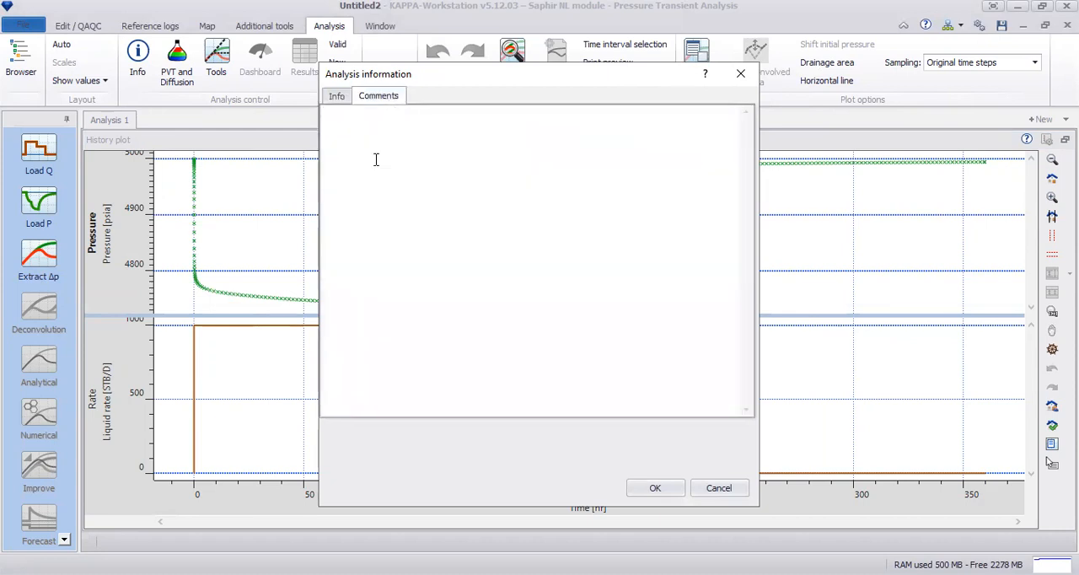
pyautogui.write('Dual Porosity, Transient')
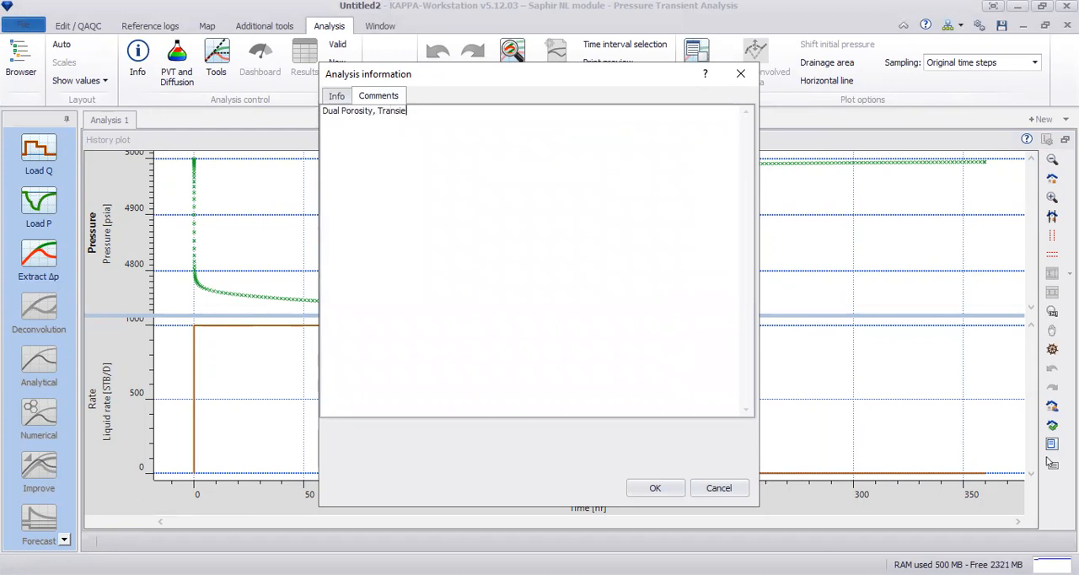
pyautogui.click(655, 488)
# Review the formation volume factor, viscosity and total compressibility used for analytical modeling
pyautogui.click(177, 67)
pyautogui.click(431, 80)
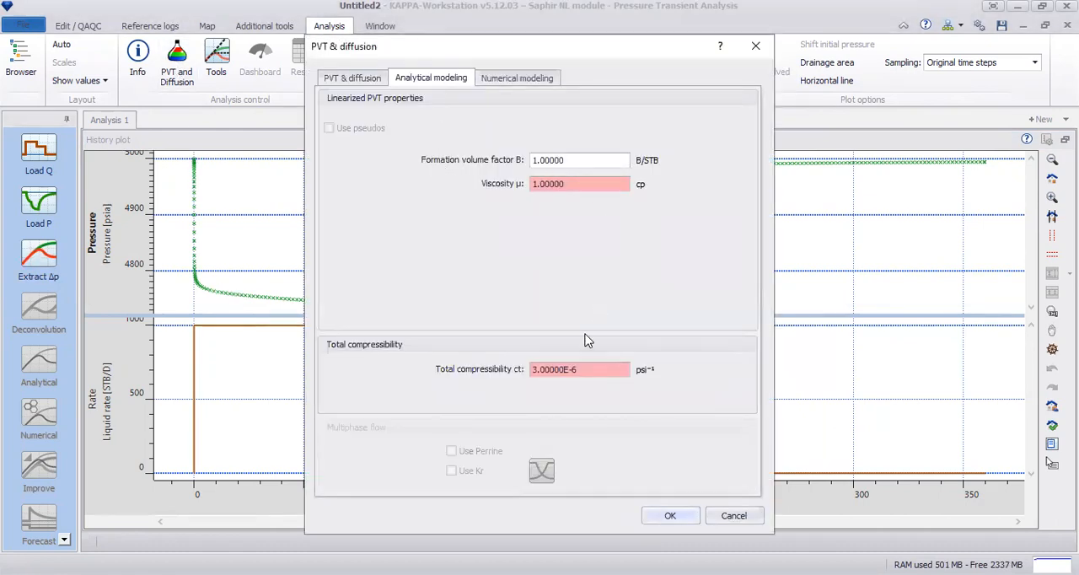
pyautogui.click(687, 516)
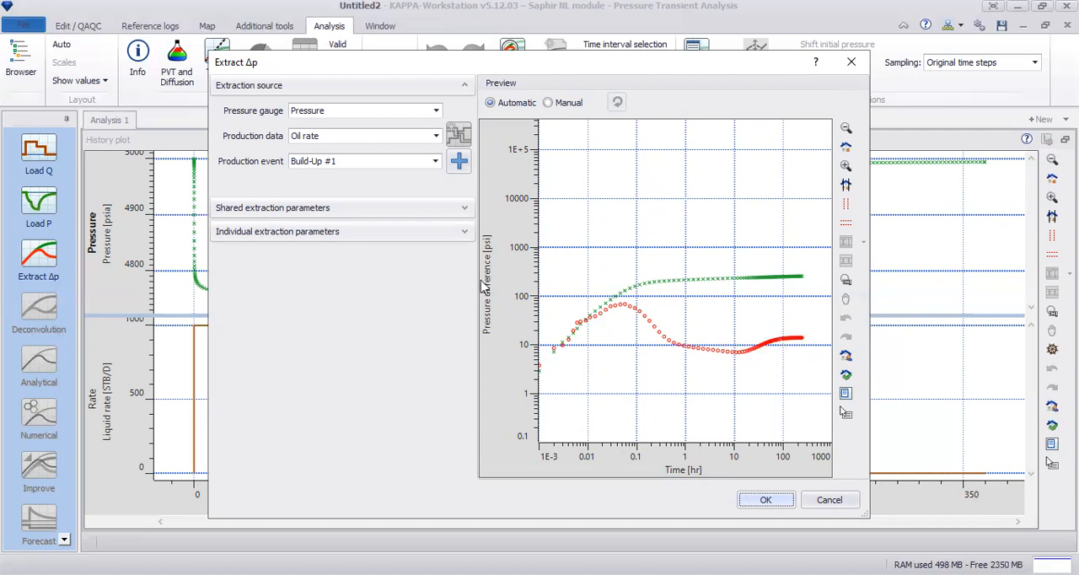
# Preview the Δp extraction for Production #1 and inspect the late-time part of its derivative curve
pyautogui.click(436, 161)
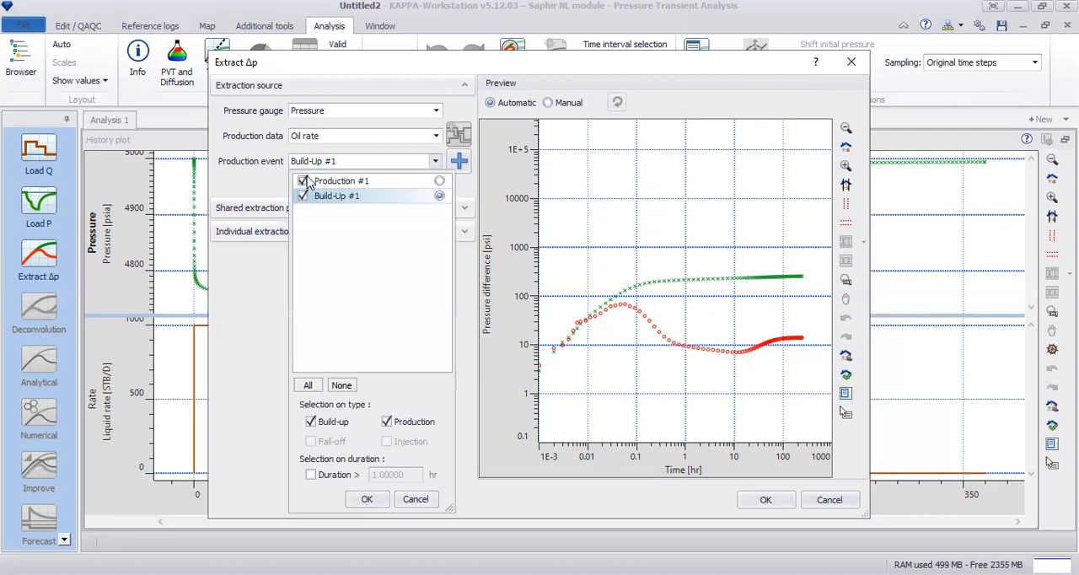
pyautogui.click(303, 180)
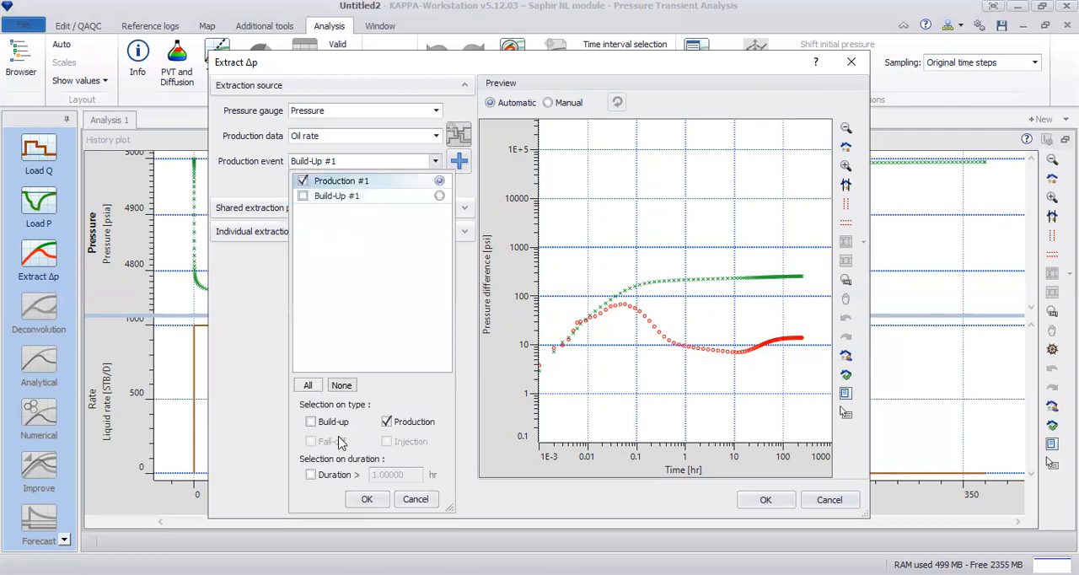
pyautogui.click(376, 500)
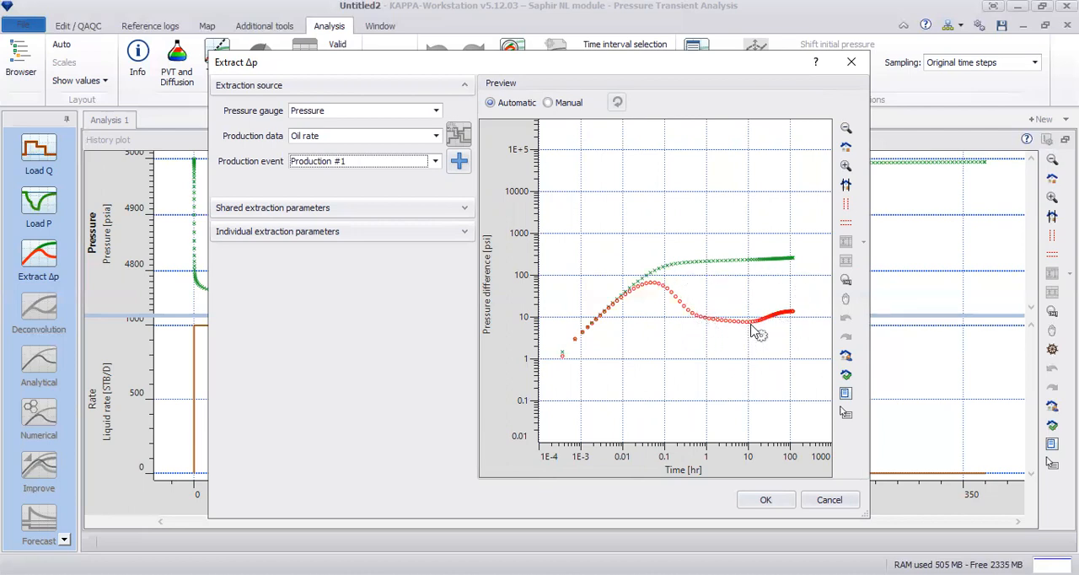
pyautogui.click(846, 203)
pyautogui.moveTo(685, 218); pyautogui.dragTo(792, 368)
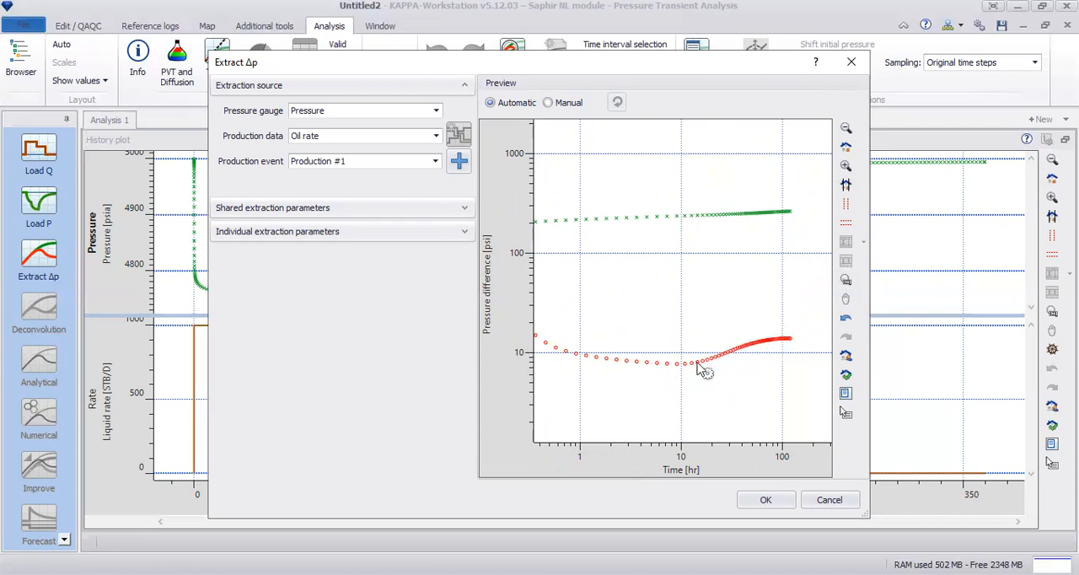
pyautogui.click(847, 148)
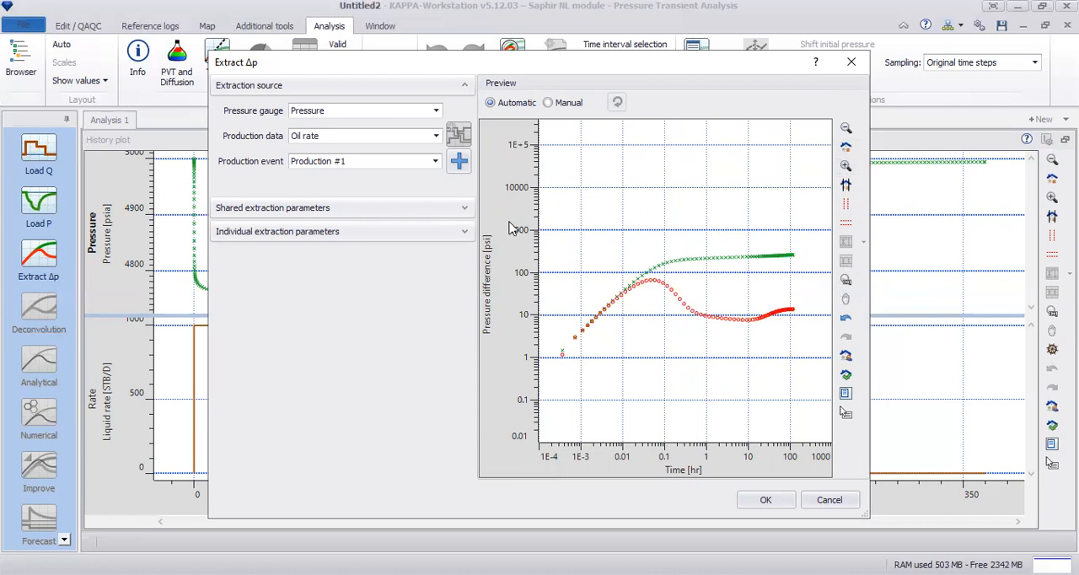
# Select only Build-Up #1 as the production event and extract Δp from the Pressure gauge and Oil rate data
pyautogui.click(460, 161)
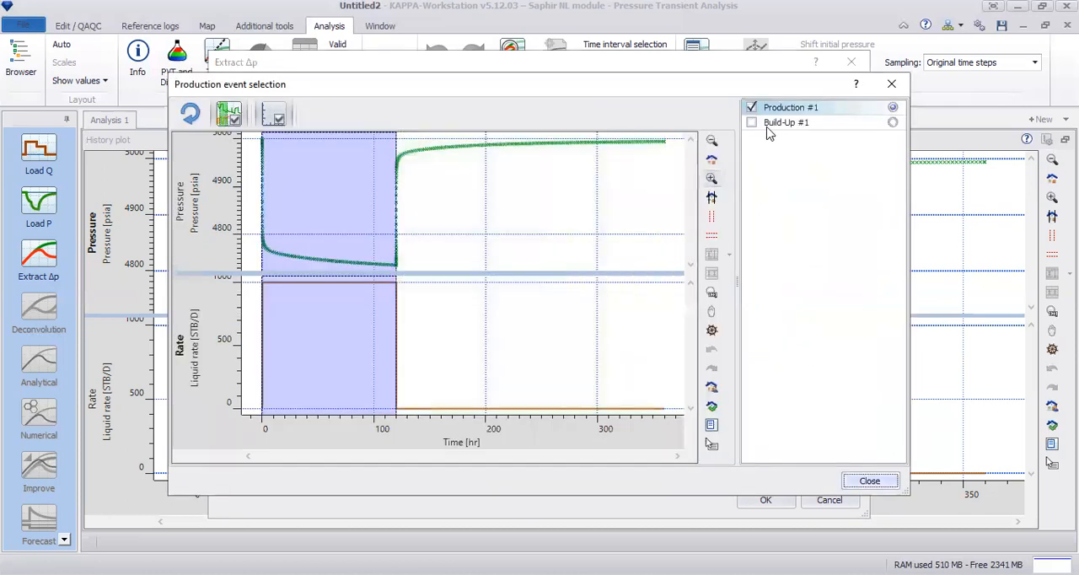
pyautogui.click(752, 122)
pyautogui.click(751, 107)
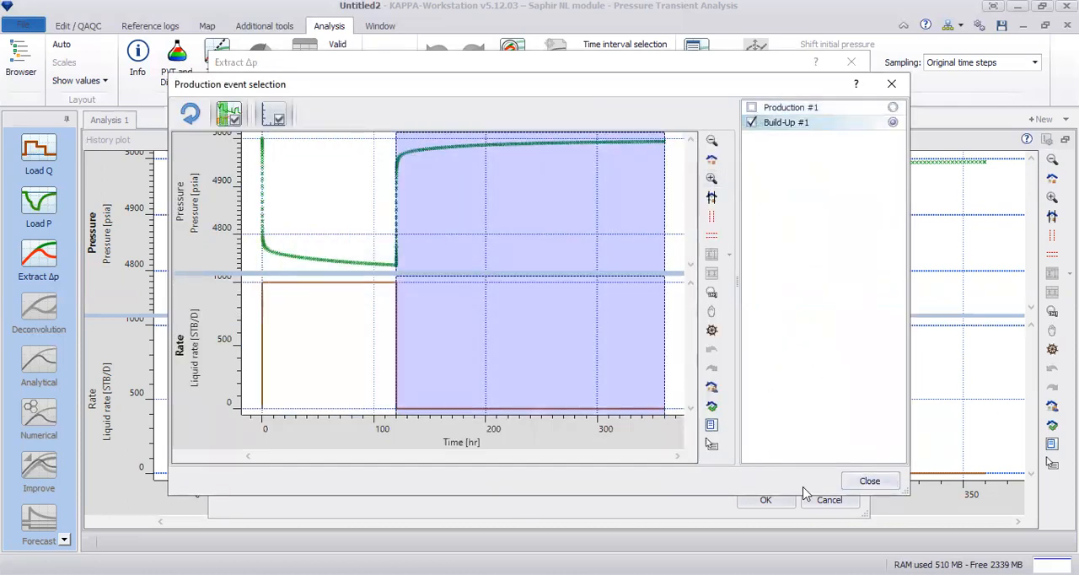
pyautogui.click(868, 481)
pyautogui.click(764, 499)
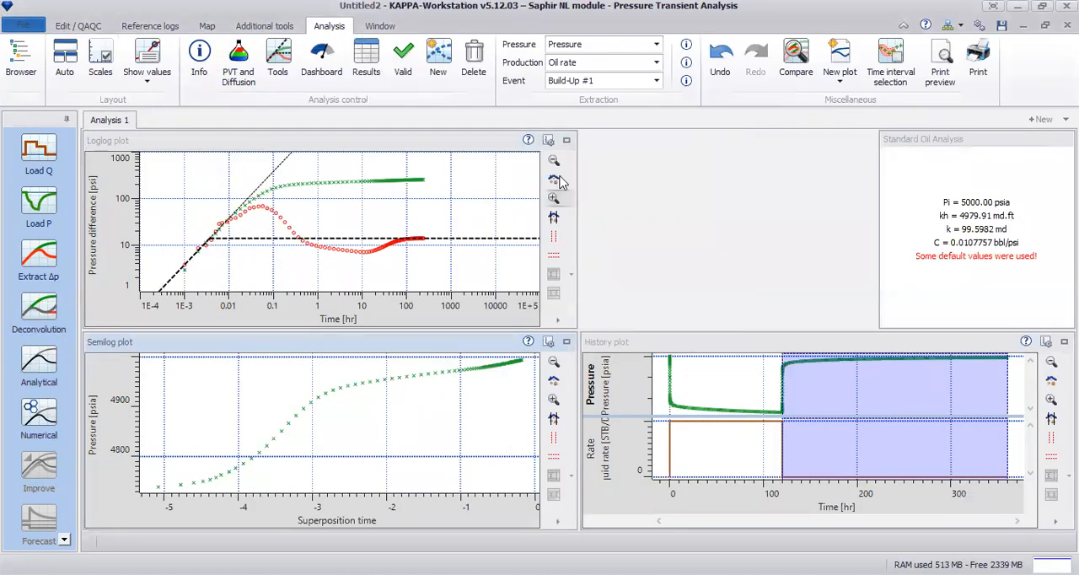
# Inspect the loglog plot, and add a flexible Horner plot with the Log(Δt) time function, Build up superposition and 120 hr production time
pyautogui.click(568, 142)
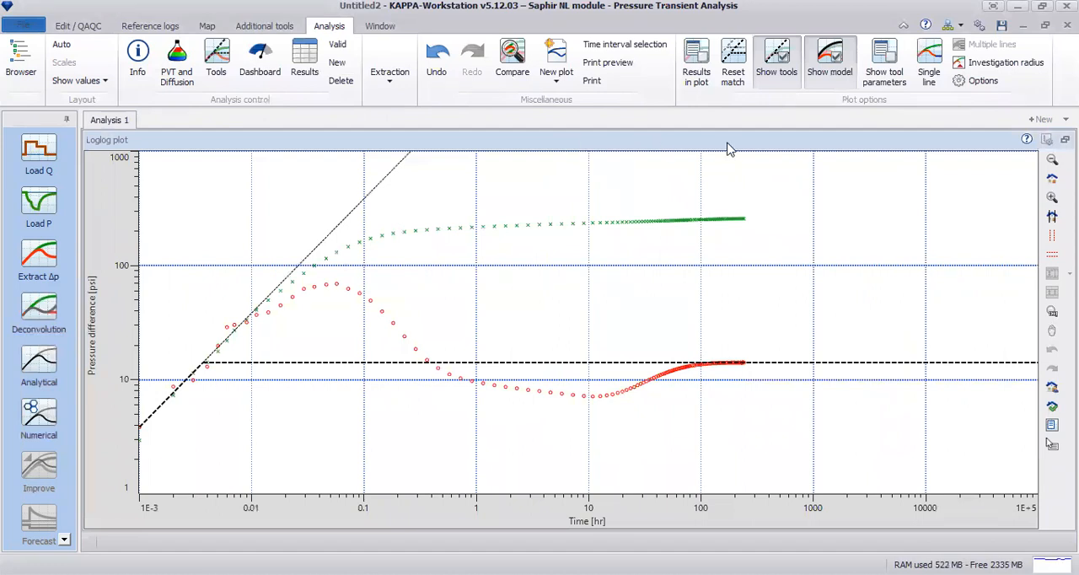
pyautogui.click(1064, 139)
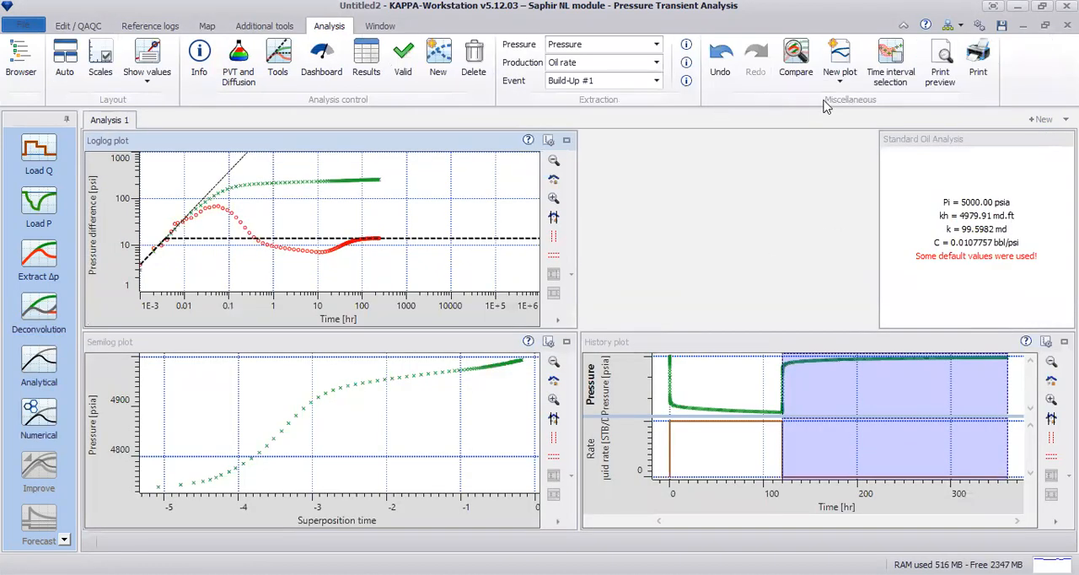
pyautogui.click(846, 85)
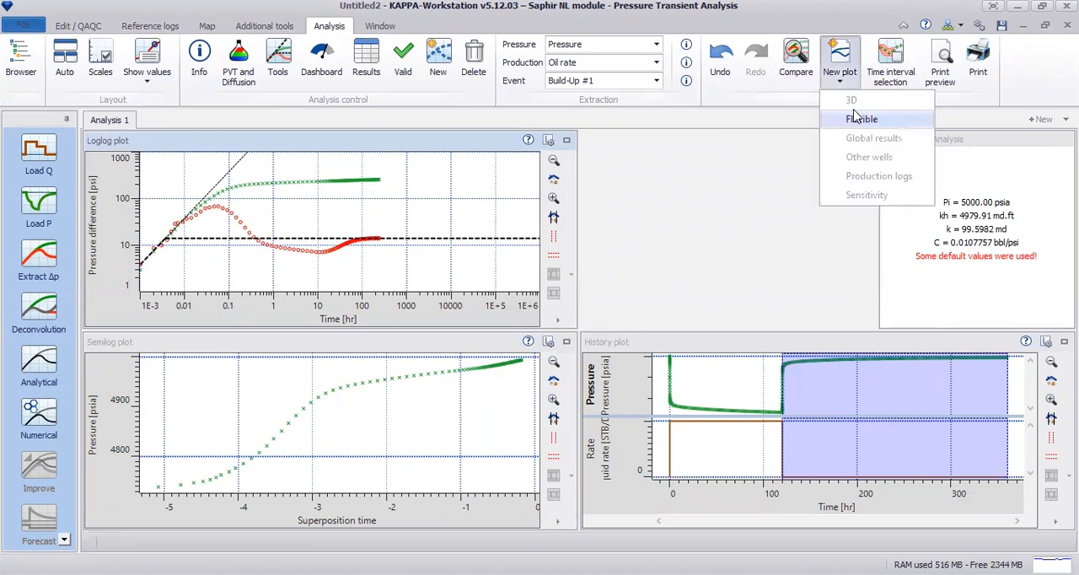
pyautogui.click(856, 117)
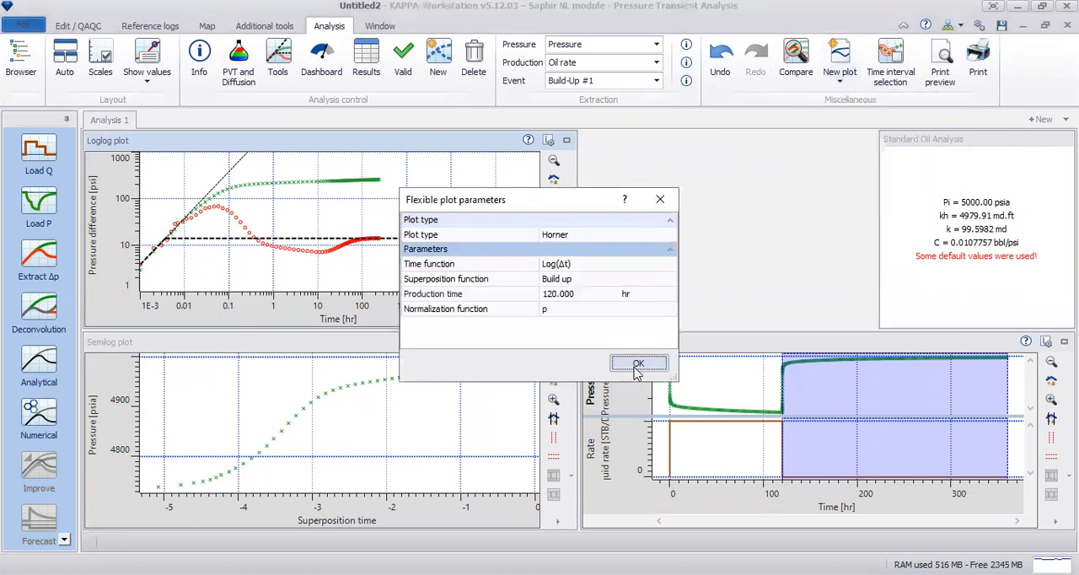
pyautogui.click(638, 364)
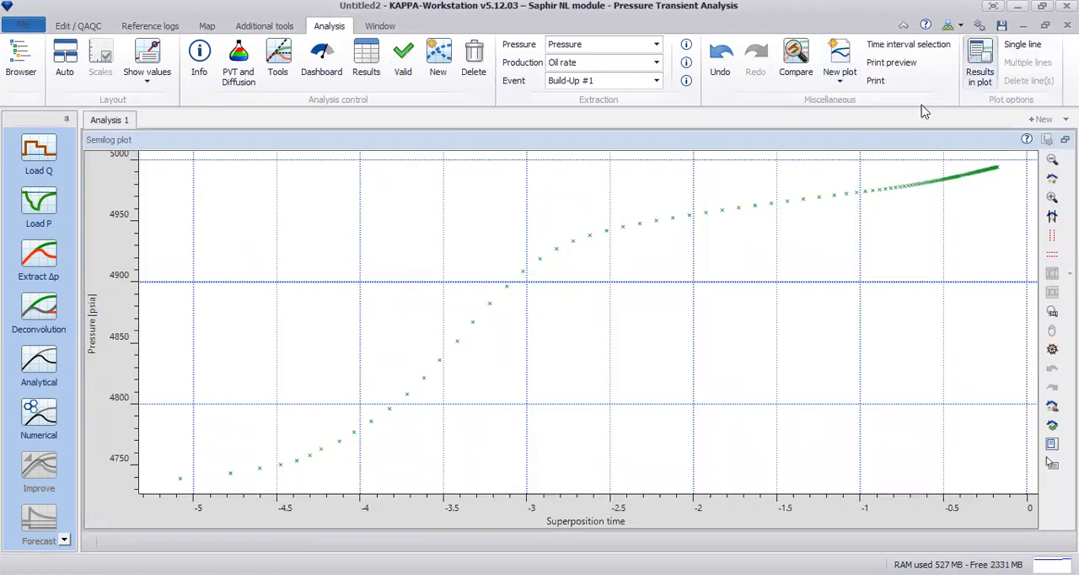
# Fit a straight line to the semilog plot from about 1.44 to 12.6 hr and display its results in the plot
pyautogui.moveTo(699, 241); pyautogui.dragTo(862, 237)
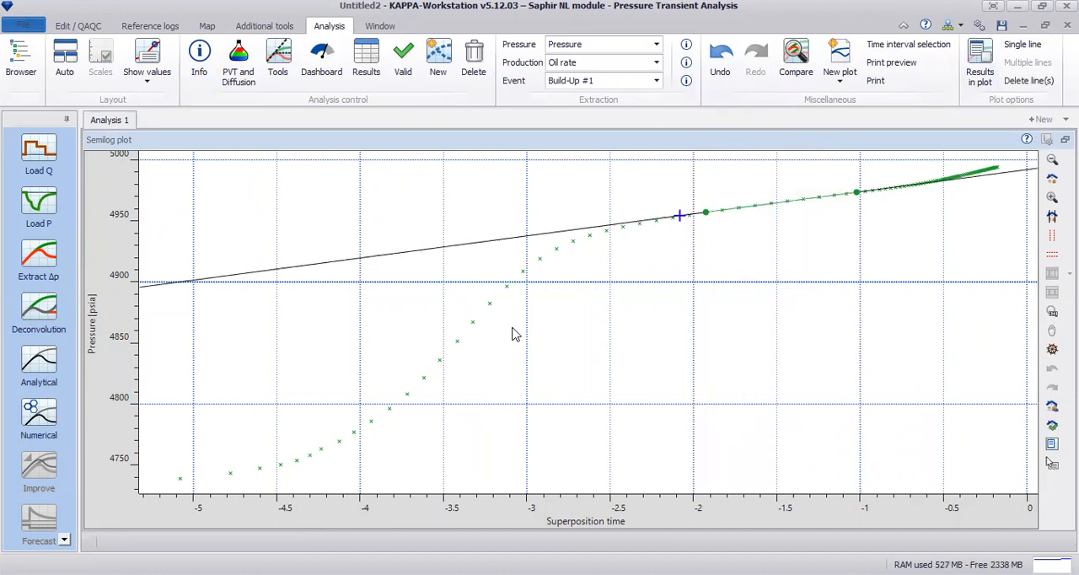
pyautogui.rightClick(670, 253)
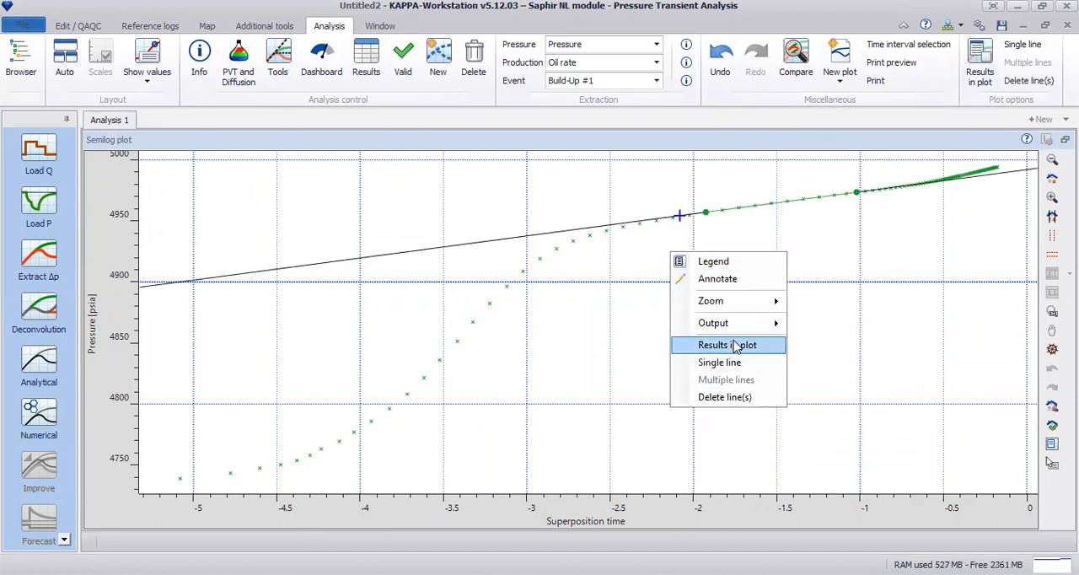
pyautogui.click(739, 346)
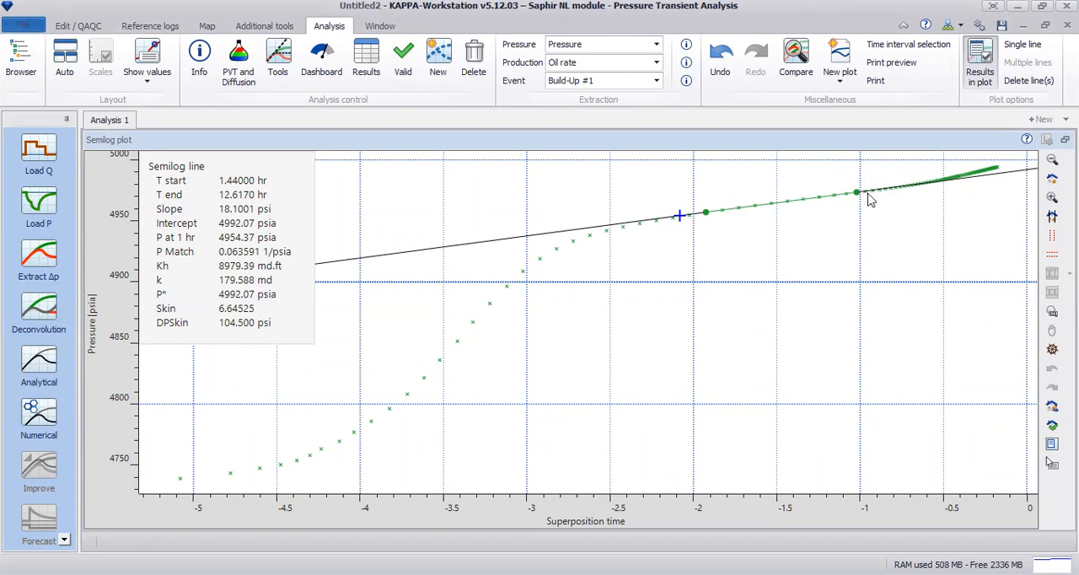
# Restore the multi-plot layout and hide the line results in the semilog plot
pyautogui.click(1050, 462)
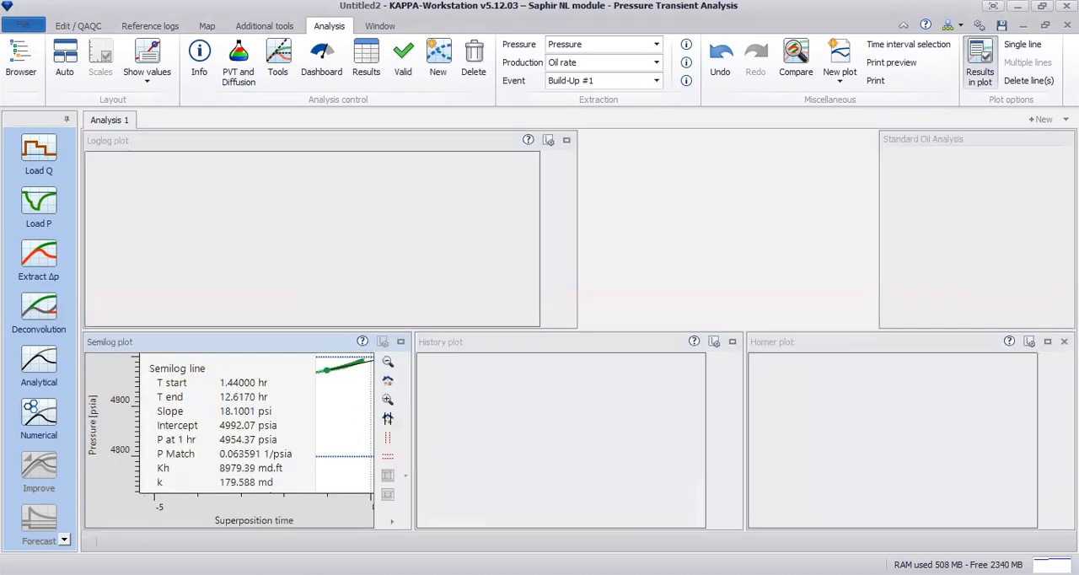
pyautogui.rightClick(337, 421)
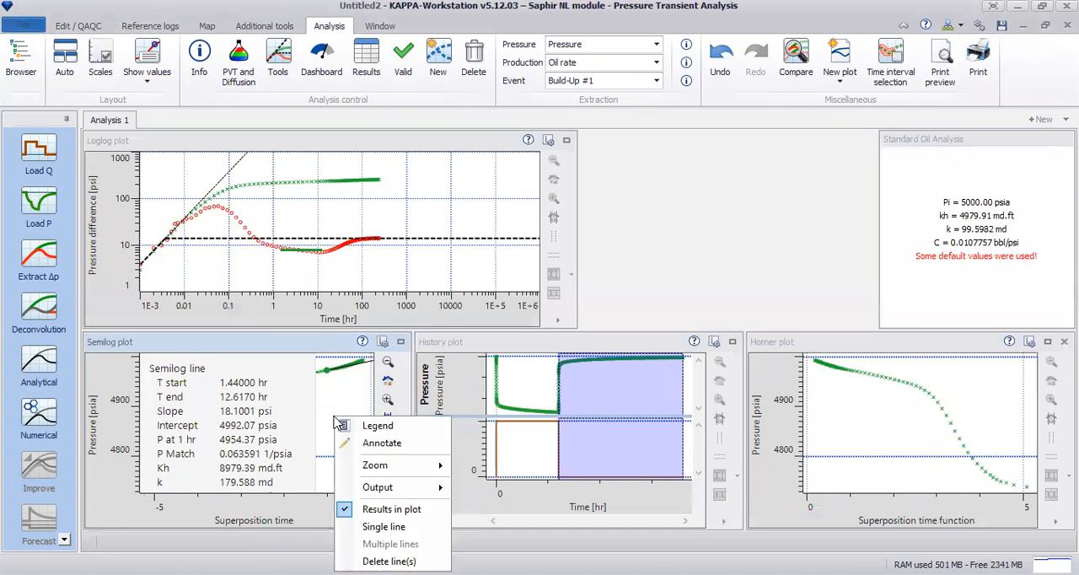
pyautogui.click(378, 509)
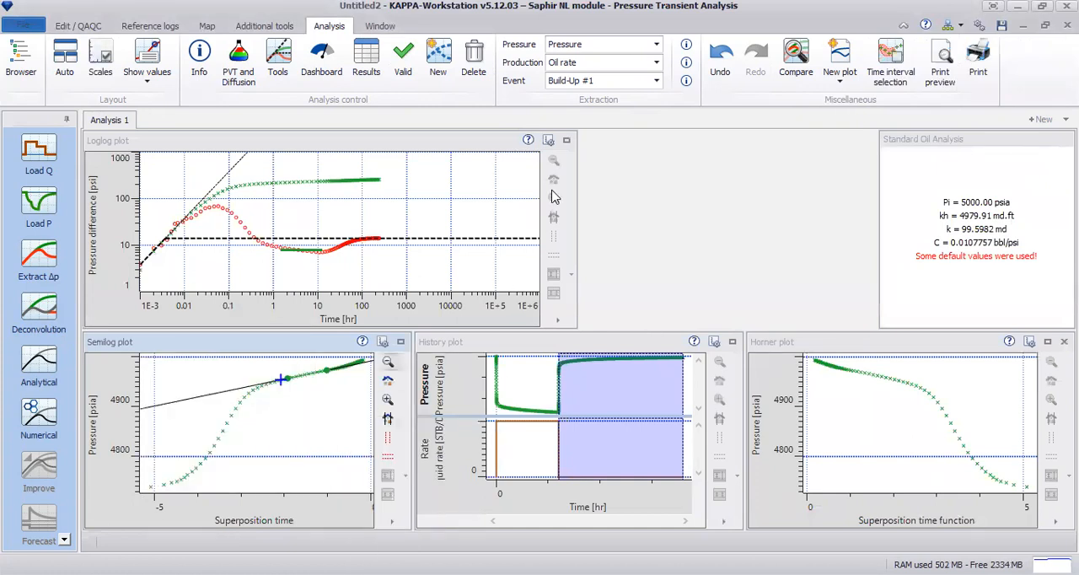
# Examine the fitted line's level against the derivative on the loglog plot, and enlarge the semilog plot
pyautogui.click(566, 140)
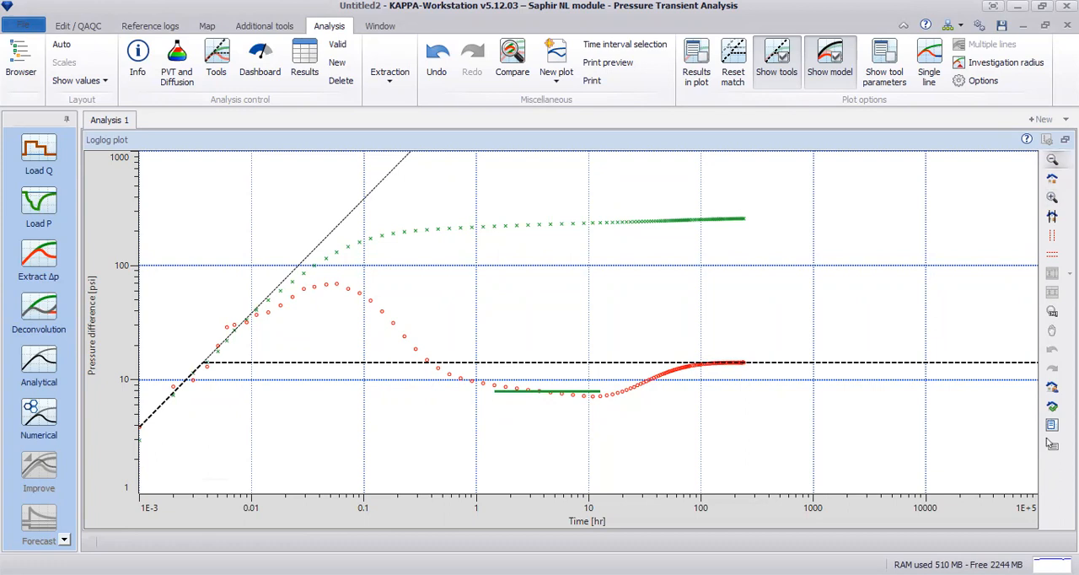
pyautogui.click(1065, 139)
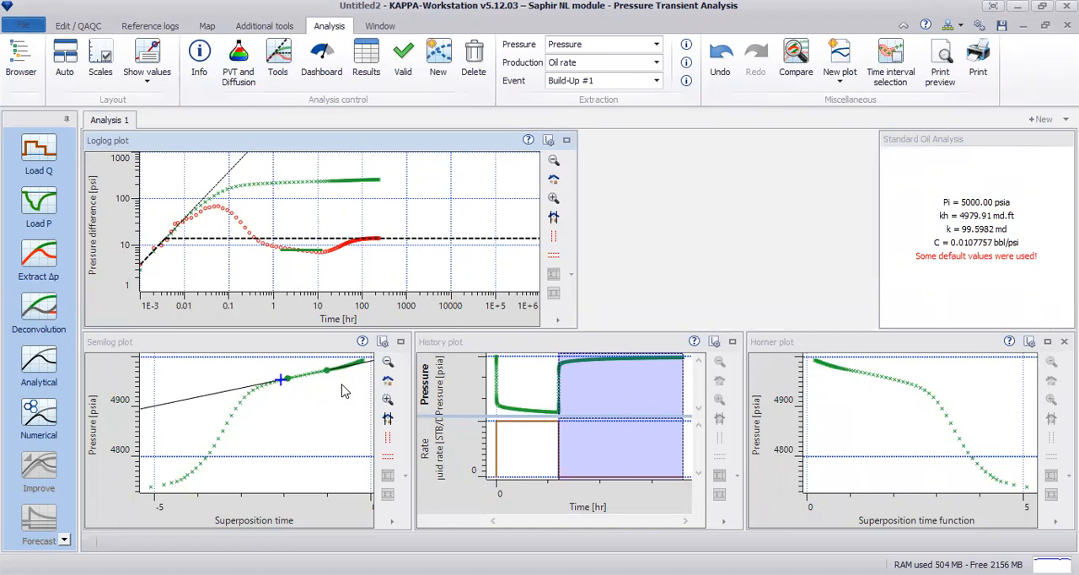
pyautogui.click(401, 341)
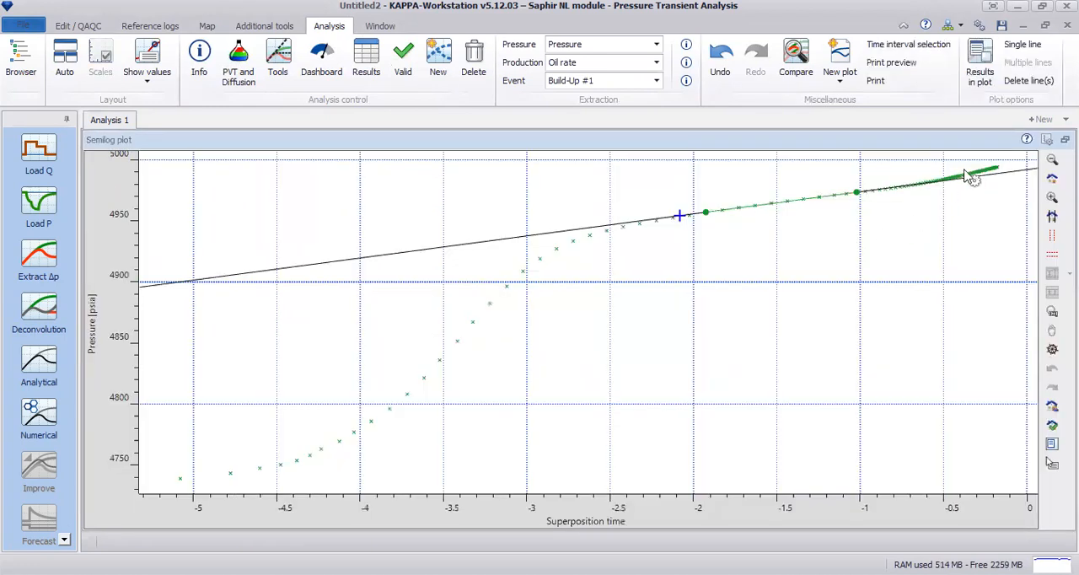
# Replace the semilog line with one fitted to the late data from about 64.8 to 185.4 hr, and display its results in the plot
pyautogui.click(1026, 79)
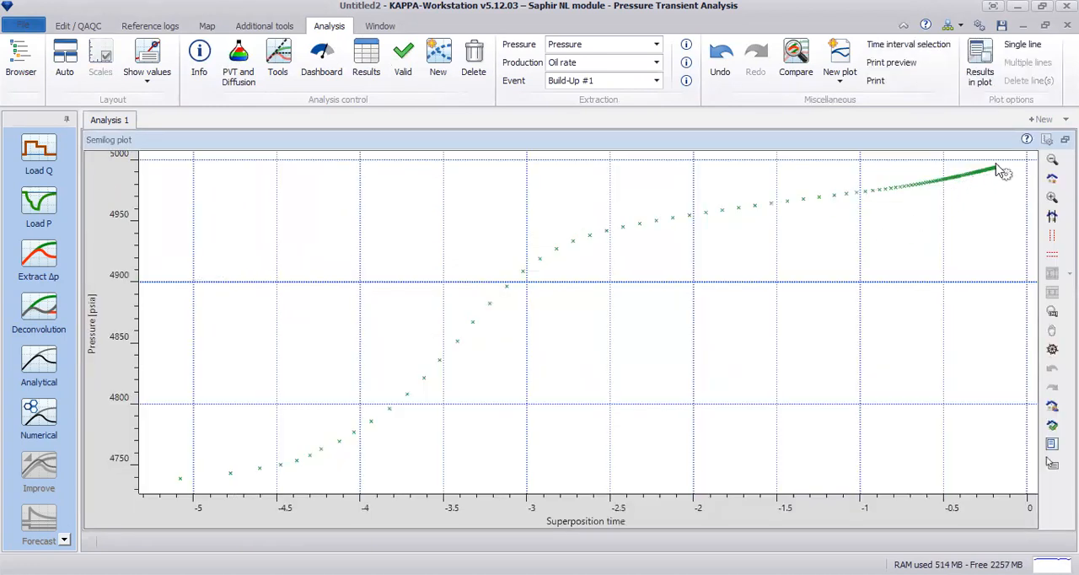
pyautogui.moveTo(951, 196)
pyautogui.mouseDown()
pyautogui.moveTo(1005, 194)
pyautogui.moveTo(992, 192)
pyautogui.mouseUp()
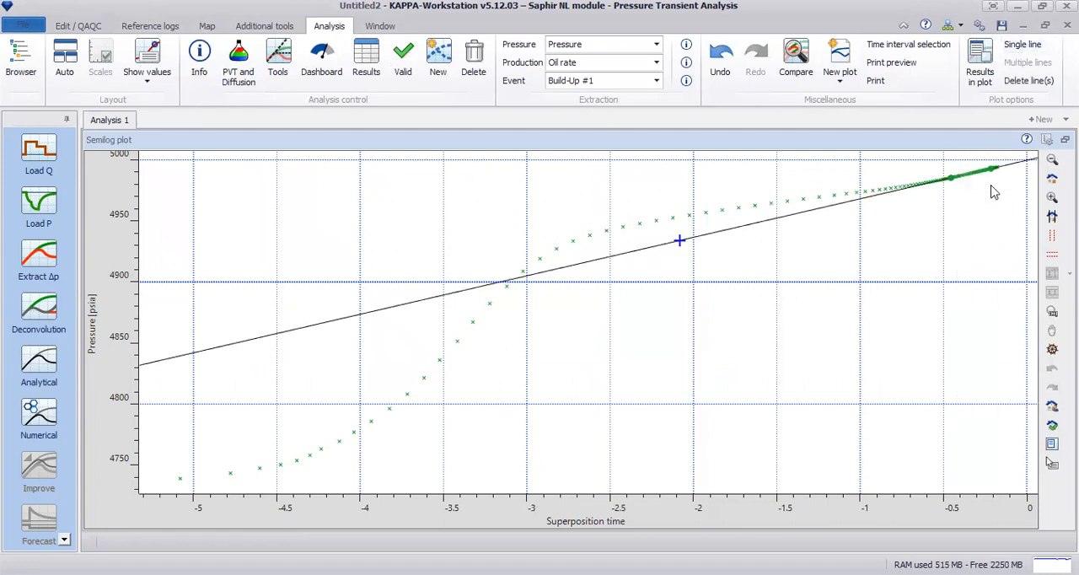
pyautogui.rightClick(936, 203)
pyautogui.click(980, 295)
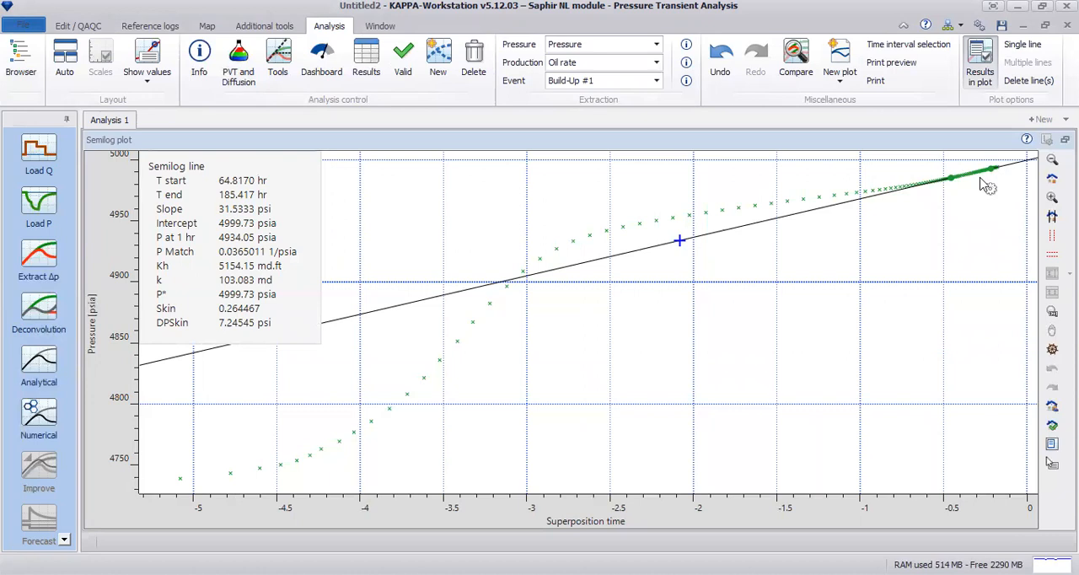
# Hide the line results in the semilog plot, and enlarge the Horner plot in its place
pyautogui.rightClick(903, 216)
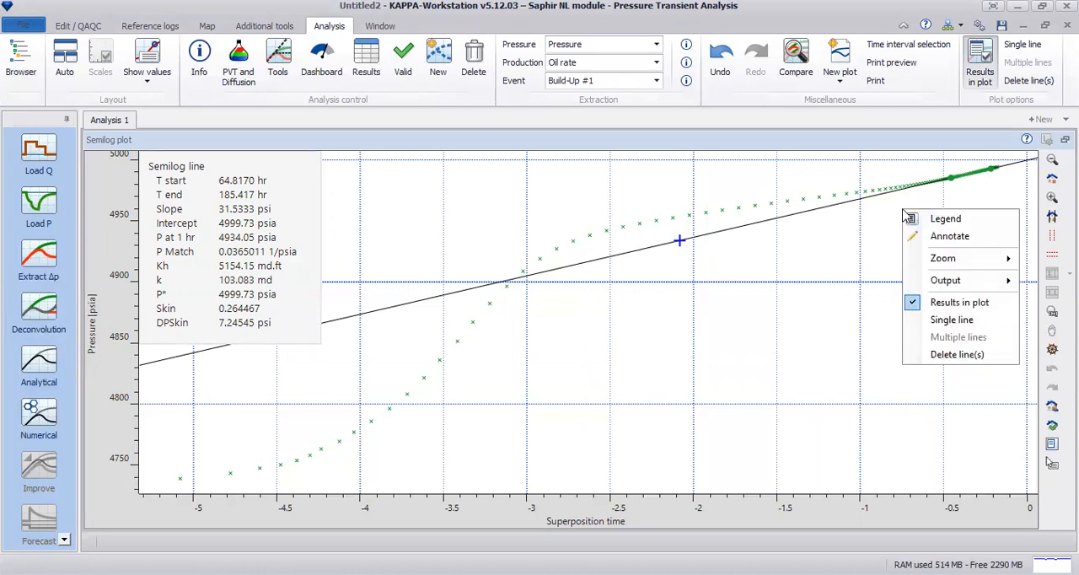
pyautogui.click(964, 311)
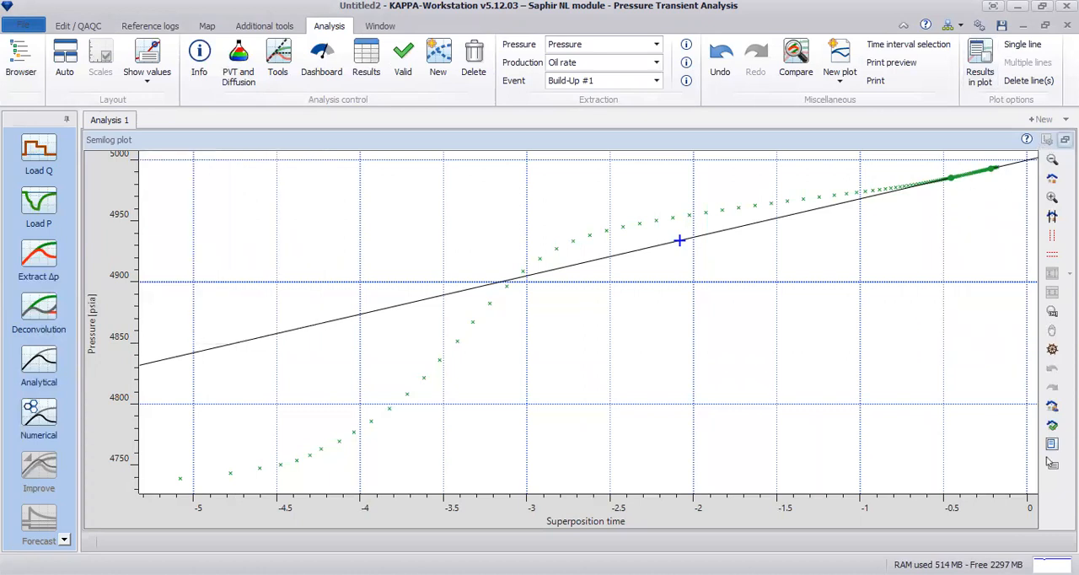
pyautogui.click(1066, 140)
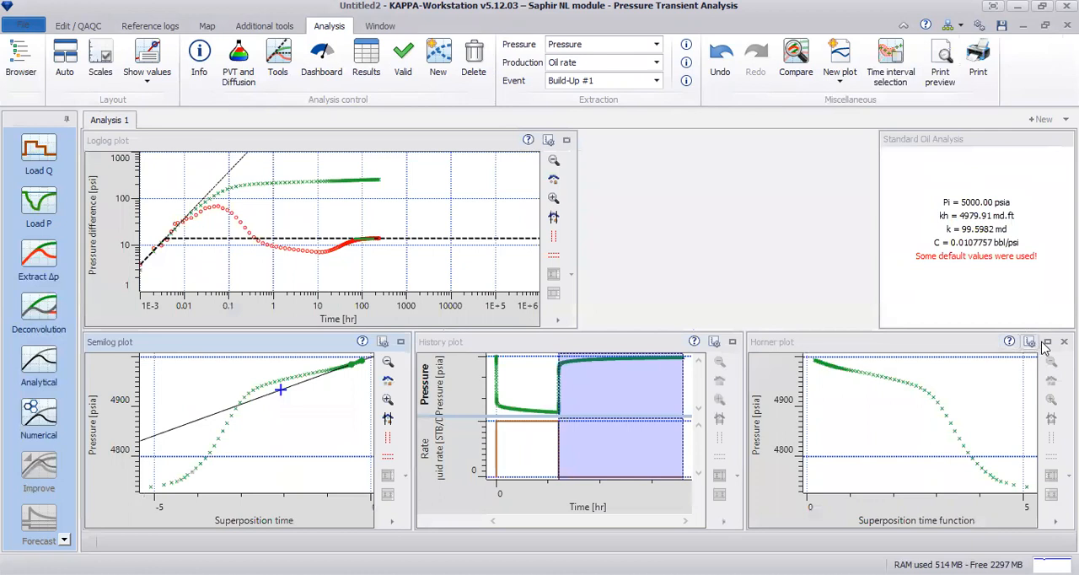
pyautogui.click(1045, 342)
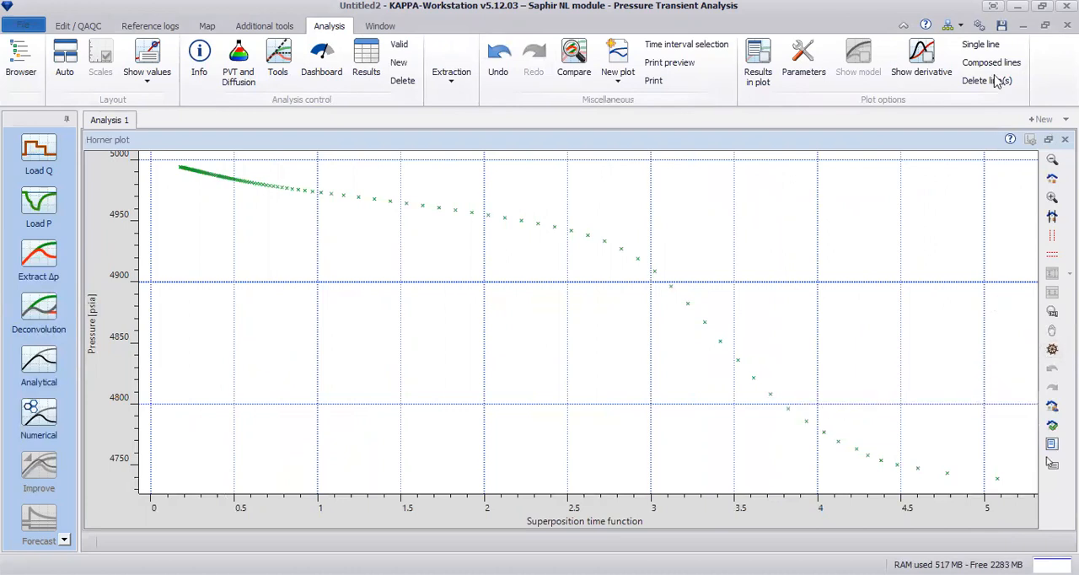
# Fit a single line to the Horner plot between superposition times of about 1.6 and 2.3, and display its results below the curve
pyautogui.click(971, 59)
pyautogui.moveTo(406, 216); pyautogui.dragTo(545, 223)
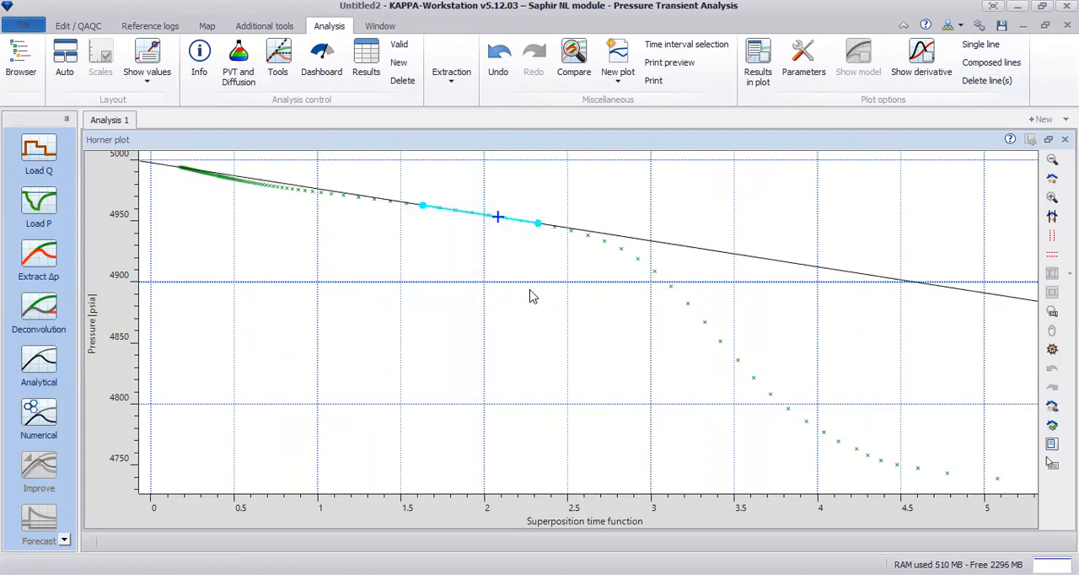
pyautogui.rightClick(497, 270)
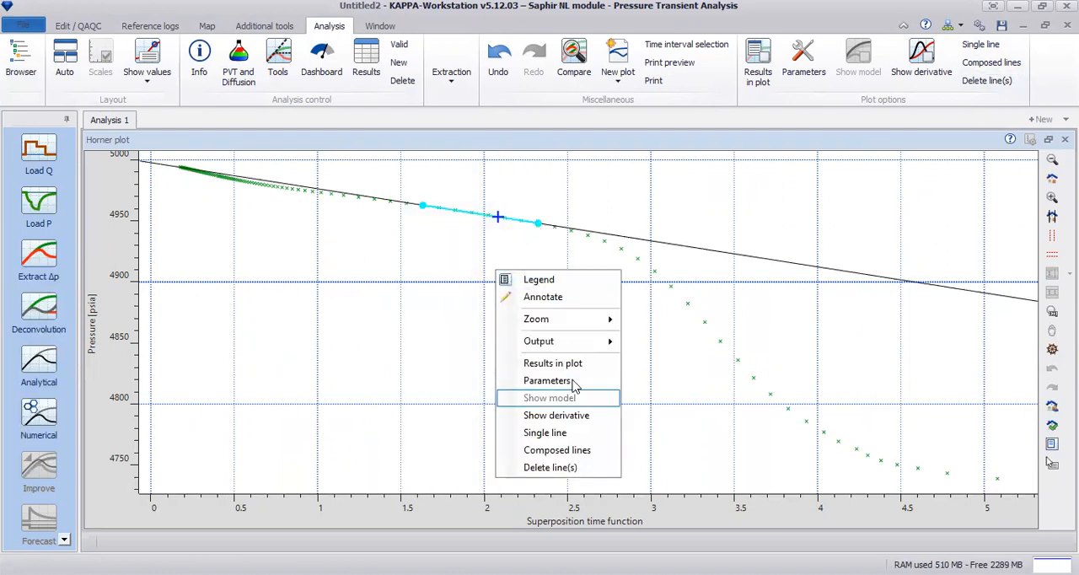
pyautogui.press('Return')
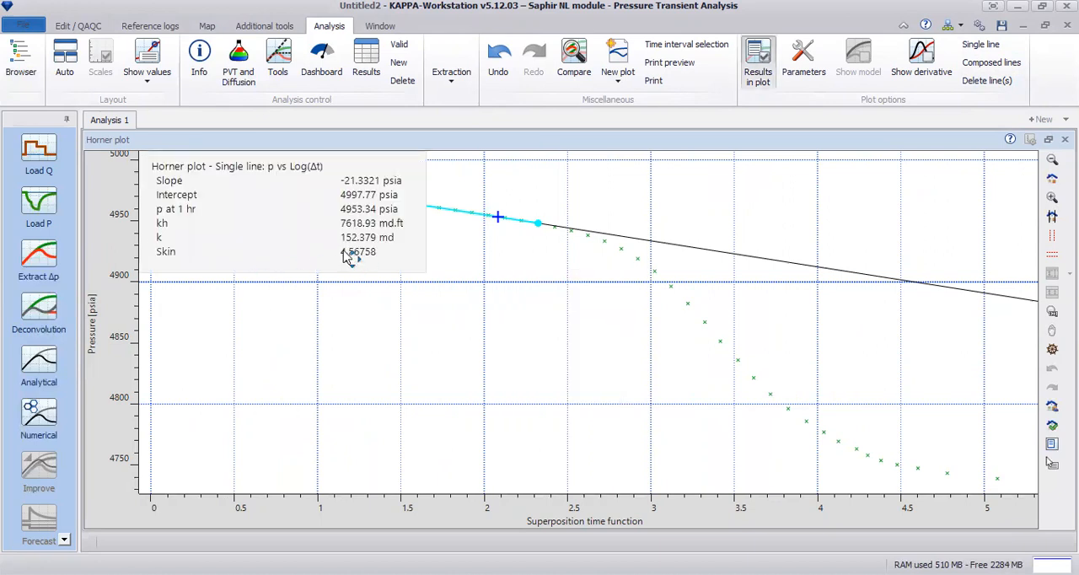
pyautogui.moveTo(354, 260); pyautogui.dragTo(365, 474)
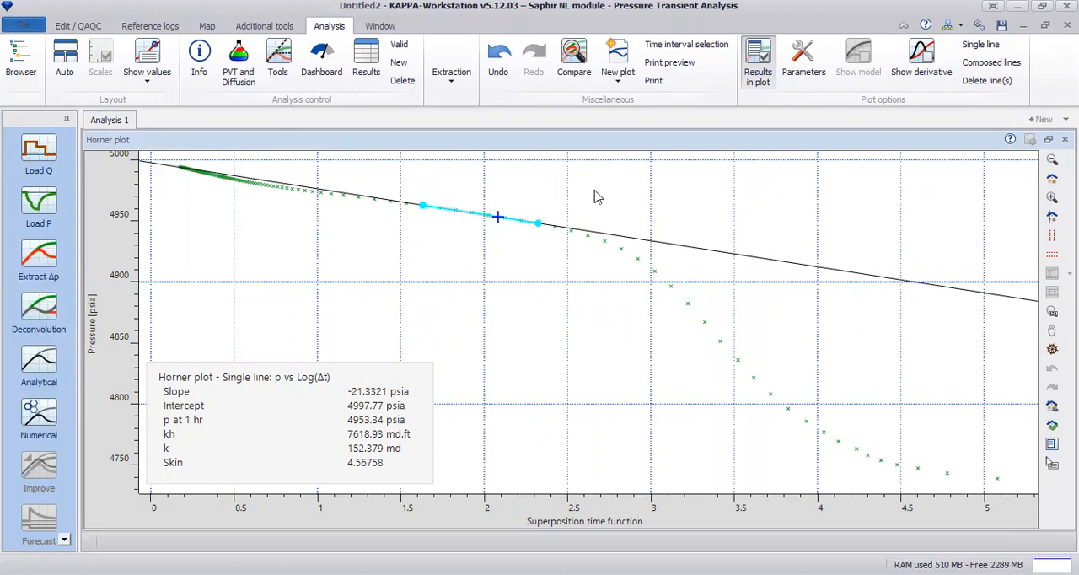
# Replace the single Horner line with a Double-porosity Pss composed-line analysis, setting the first radial flow zone from 0.573 to 2.873 hr
pyautogui.click(988, 81)
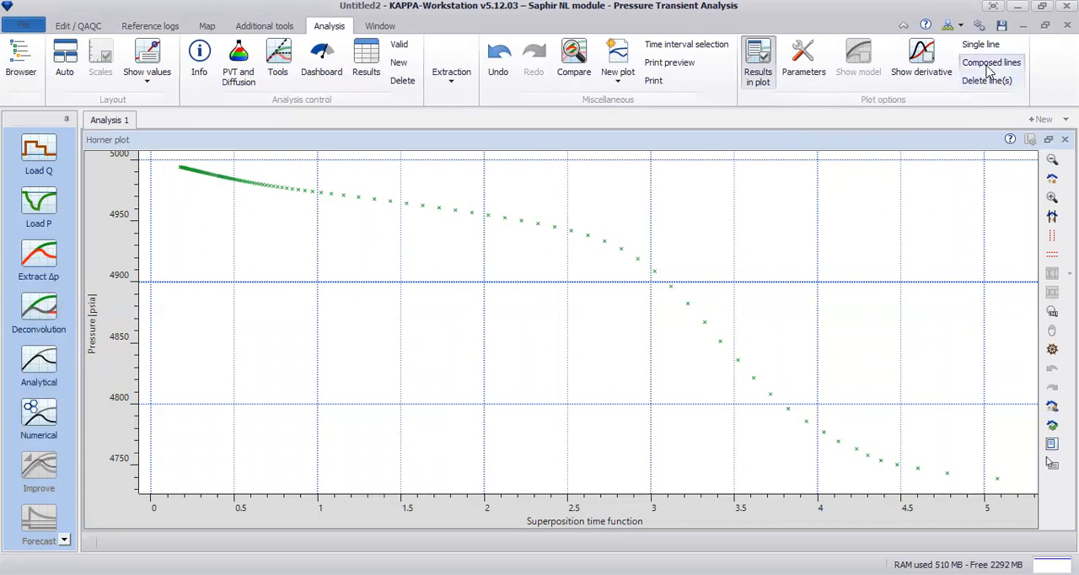
pyautogui.click(988, 67)
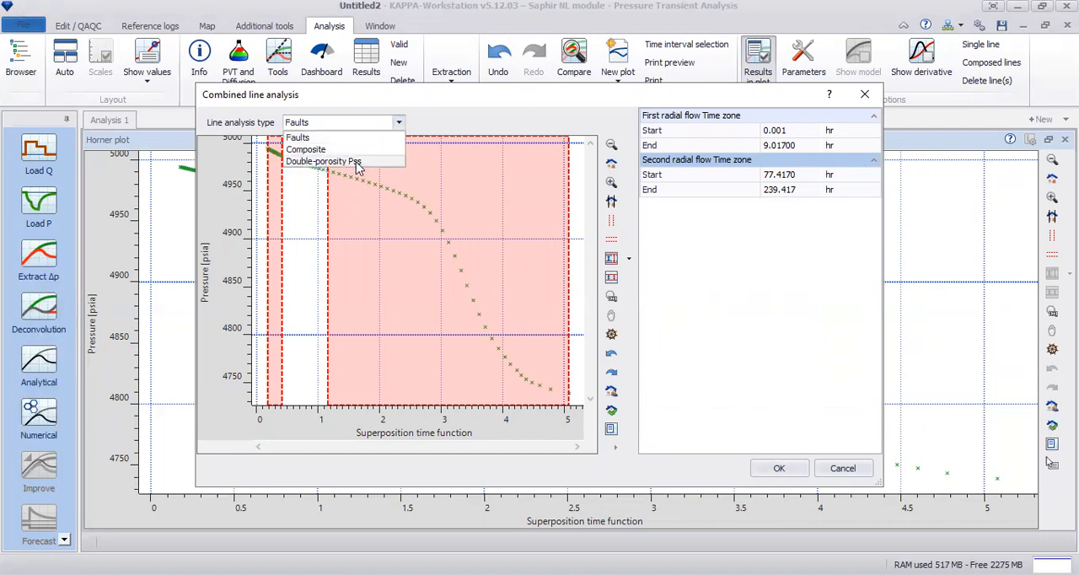
pyautogui.click(357, 166)
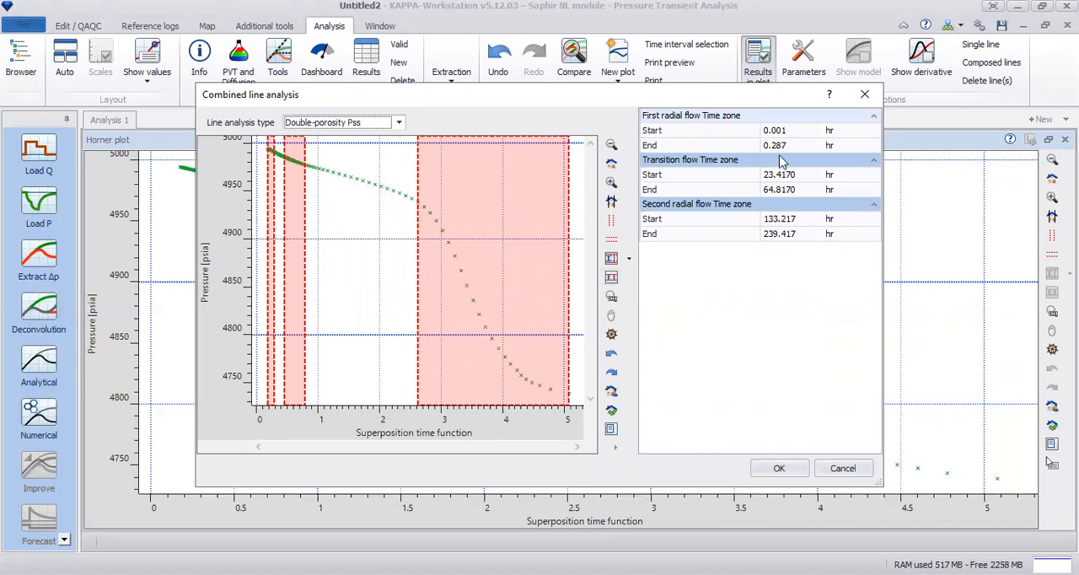
pyautogui.moveTo(417, 203); pyautogui.dragTo(354, 193)
pyautogui.moveTo(569, 205); pyautogui.dragTo(400, 230)
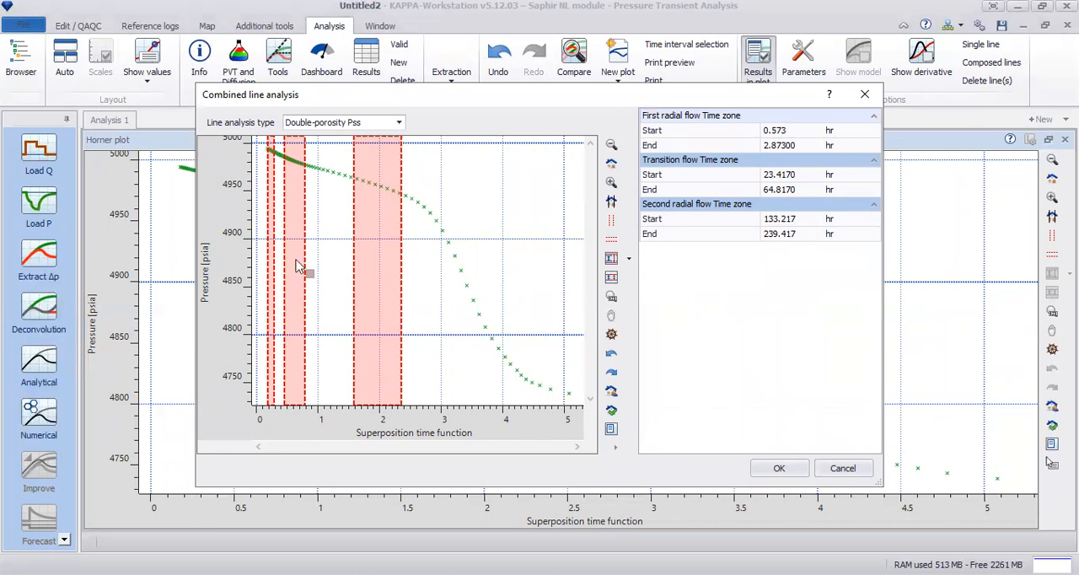
# Set the transition zone to 9.017–27.017 hr and the second radial flow start to 79.217 hr, and generate the composed lines
pyautogui.moveTo(305, 176)
pyautogui.mouseDown()
pyautogui.moveTo(338, 181)
pyautogui.moveTo(284, 187)
pyautogui.moveTo(300, 181)
pyautogui.mouseUp()
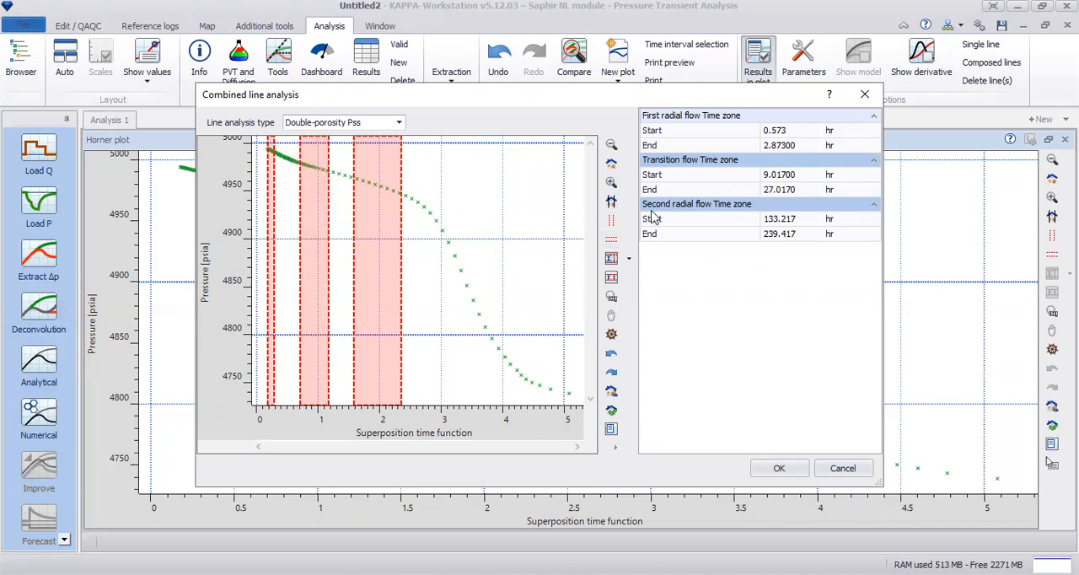
pyautogui.moveTo(268, 170)
pyautogui.mouseDown()
pyautogui.moveTo(279, 172)
pyautogui.moveTo(249, 171)
pyautogui.moveTo(282, 167)
pyautogui.mouseUp()
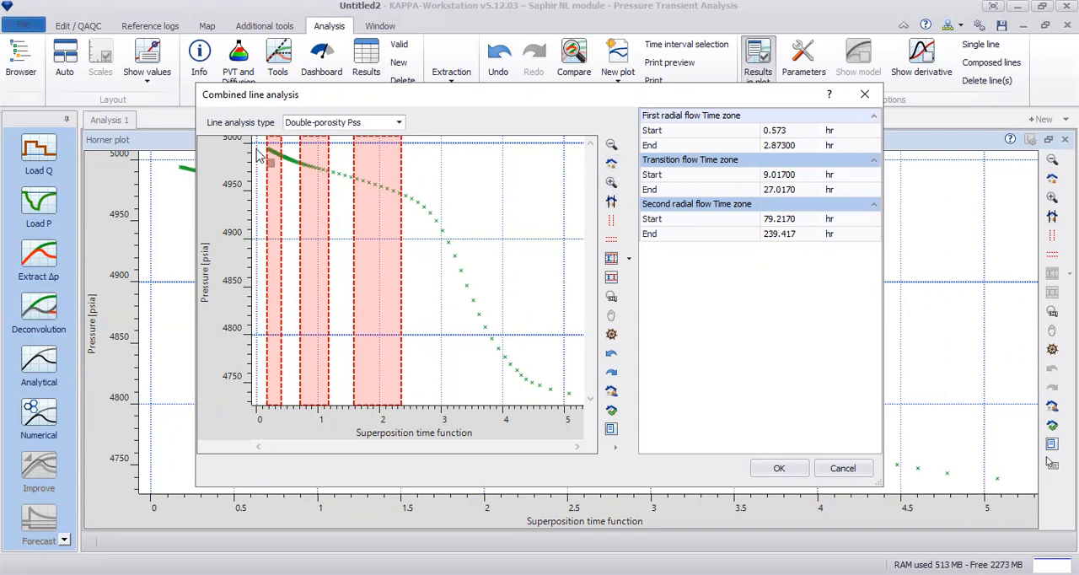
pyautogui.click(614, 164)
pyautogui.click(613, 243)
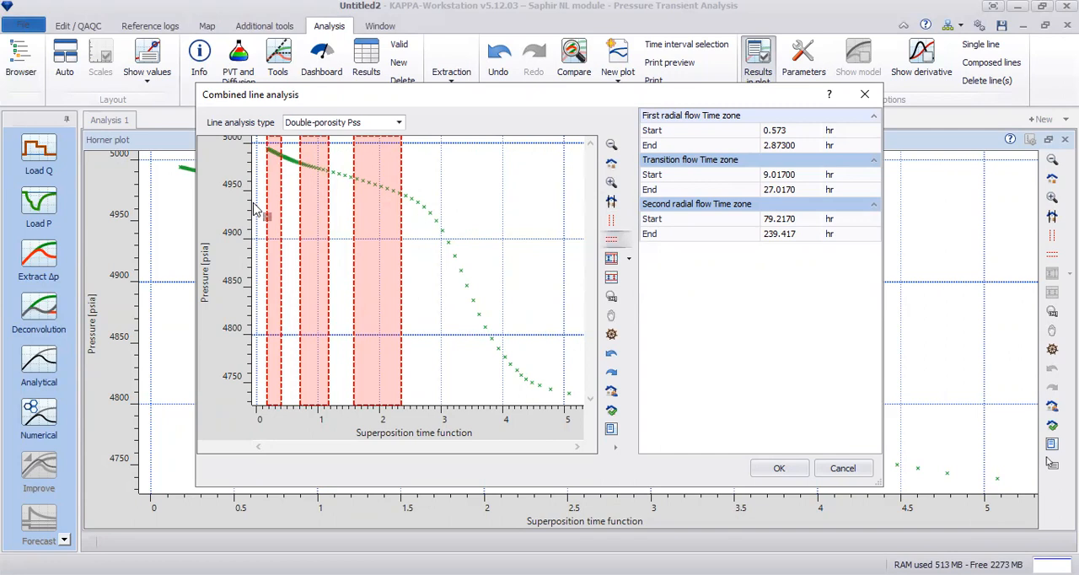
pyautogui.click(612, 182)
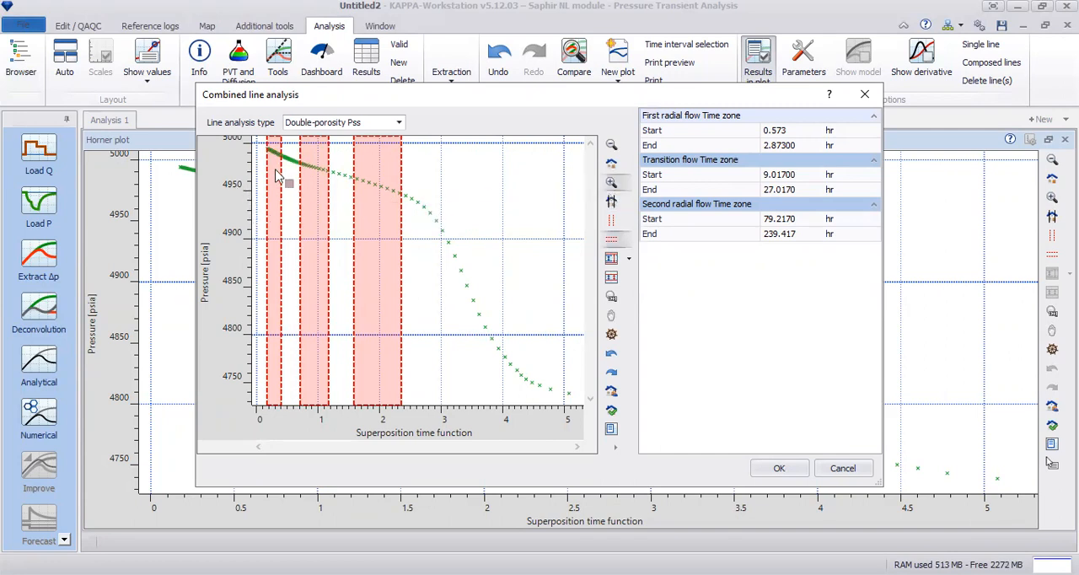
pyautogui.click(779, 470)
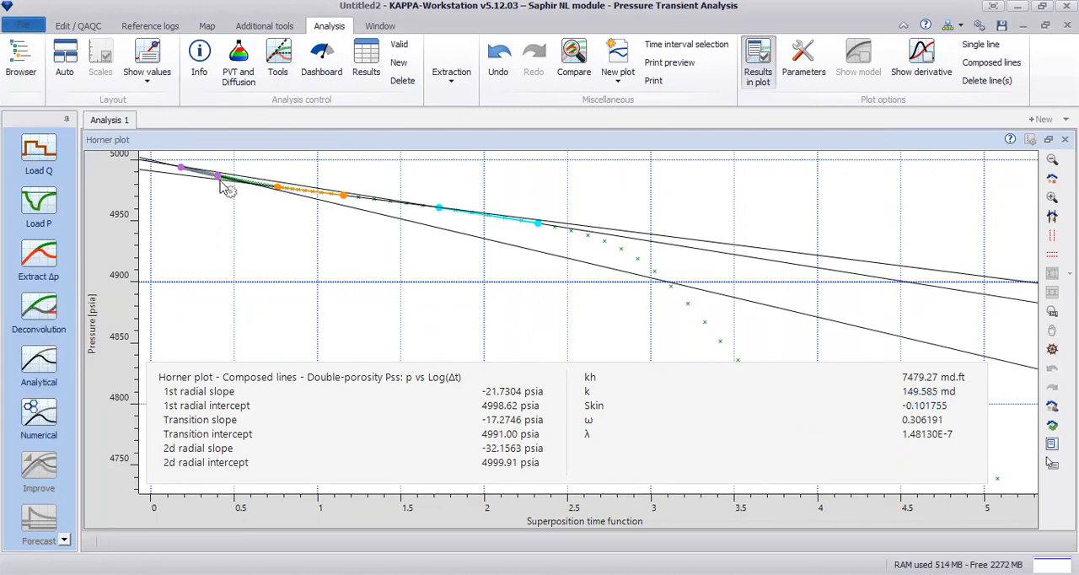
# Readjust the composed Horner lines so their segments end at superposition times of about 0.44, 1.19 and 2.33 on the data
pyautogui.moveTo(226, 185); pyautogui.dragTo(362, 206)
pyautogui.moveTo(537, 229); pyautogui.dragTo(537, 230)
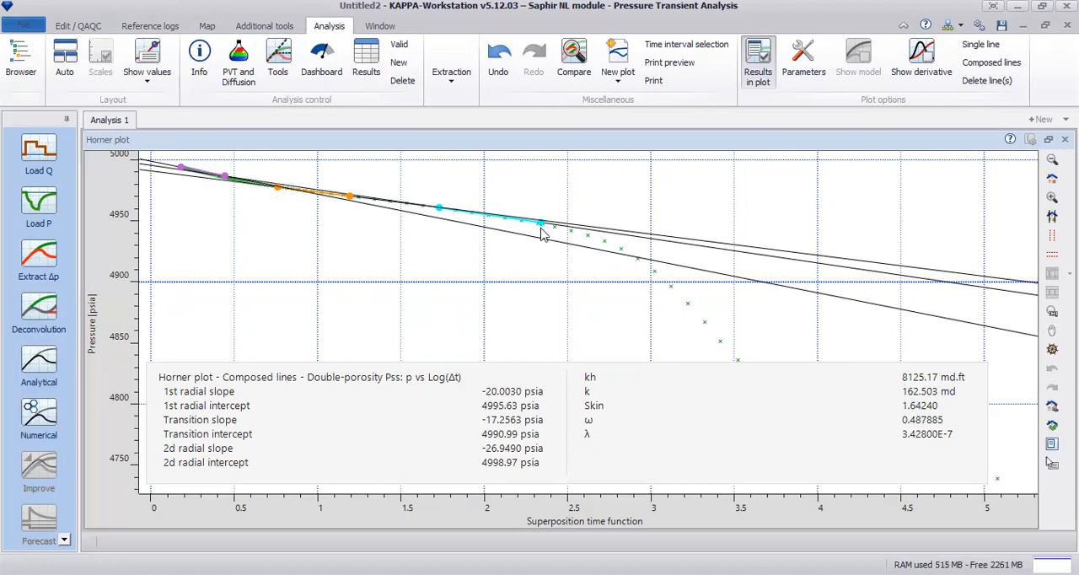
pyautogui.moveTo(542, 230); pyautogui.dragTo(540, 216)
pyautogui.moveTo(189, 271); pyautogui.dragTo(591, 160)
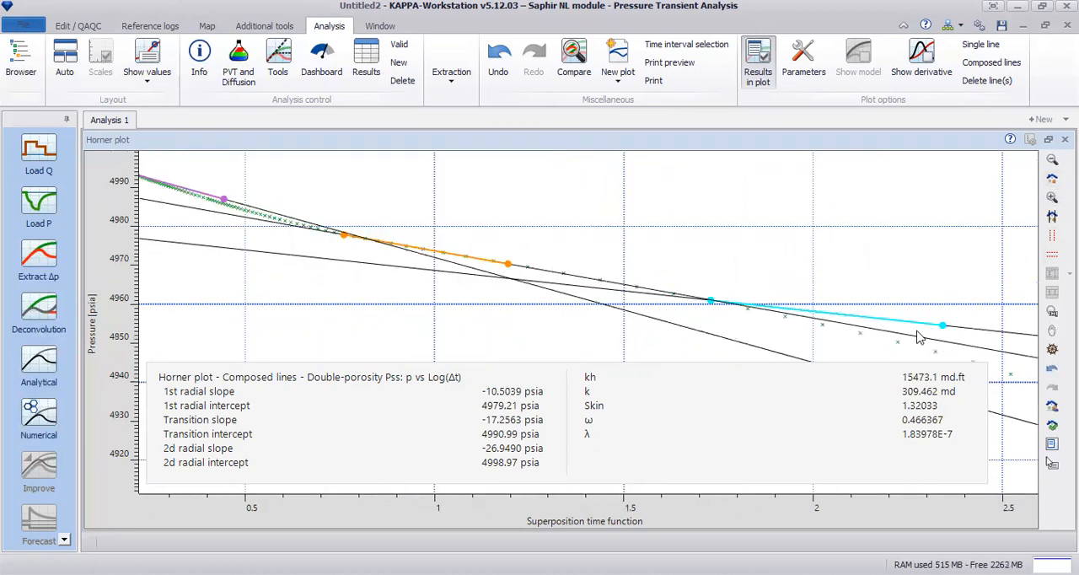
pyautogui.moveTo(944, 332)
pyautogui.mouseDown()
pyautogui.moveTo(944, 360)
pyautogui.moveTo(940, 351)
pyautogui.mouseUp()
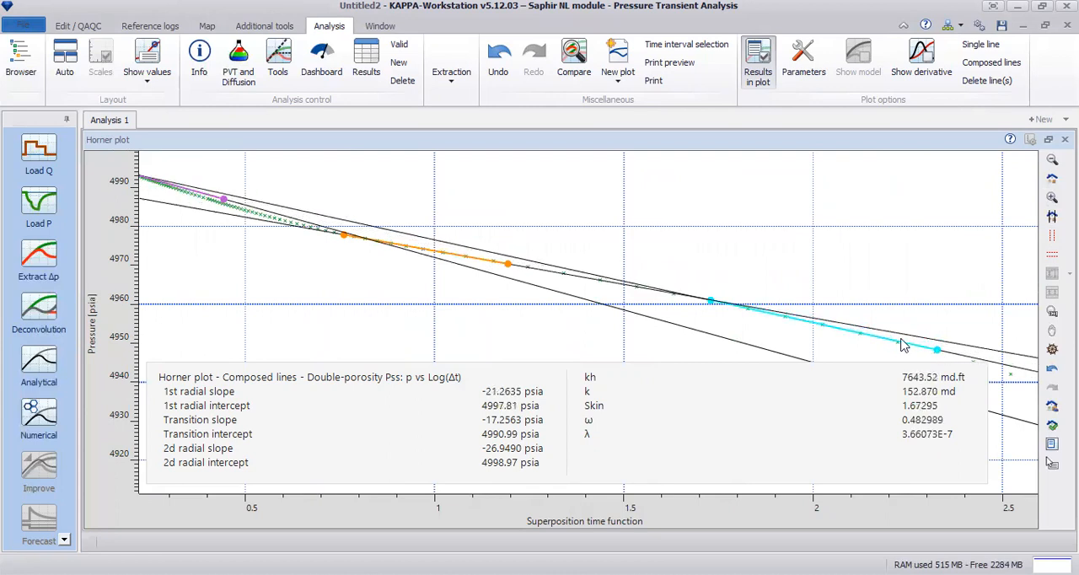
# Restore the multi-plot layout, and hide the Horner plot's results and reset its zoom to the full curve
pyautogui.click(1048, 141)
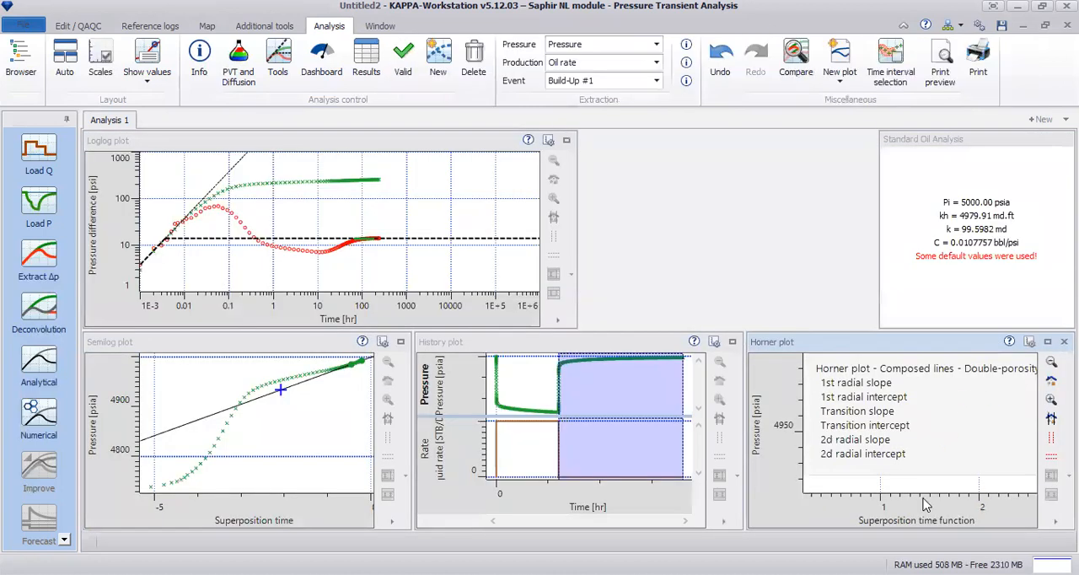
pyautogui.rightClick(925, 489)
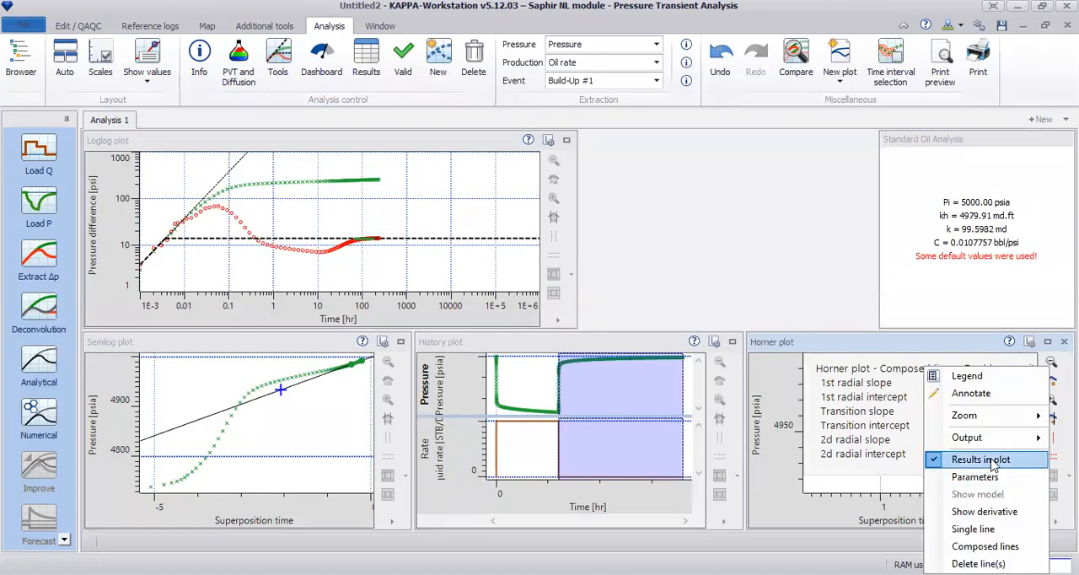
pyautogui.click(993, 462)
pyautogui.click(1050, 382)
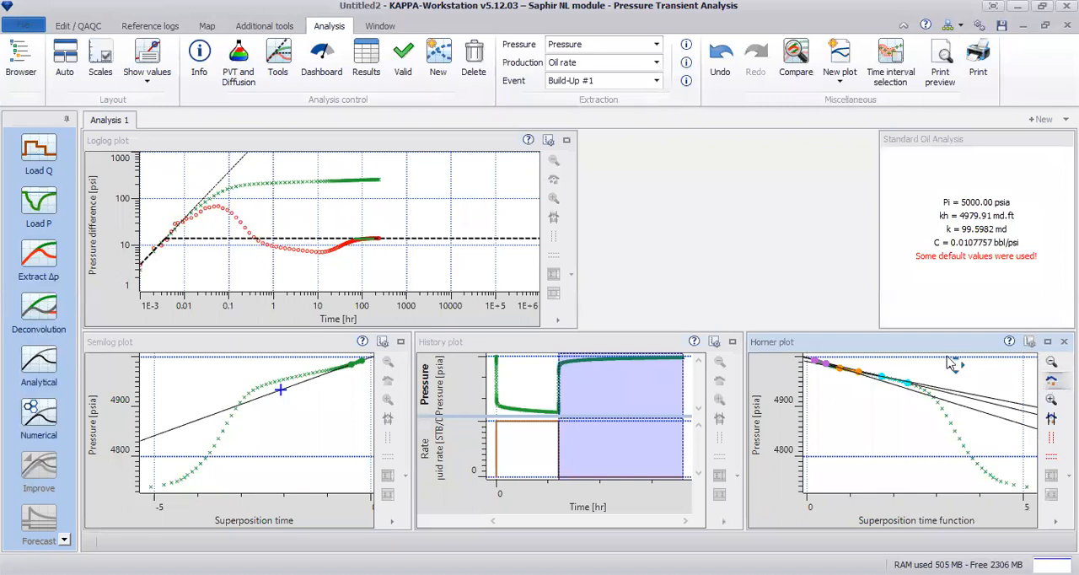
# Display the fitted line's results in the semilog plot, and inspect the loglog plot enlarged before restoring the multi-plot layout
pyautogui.click(401, 342)
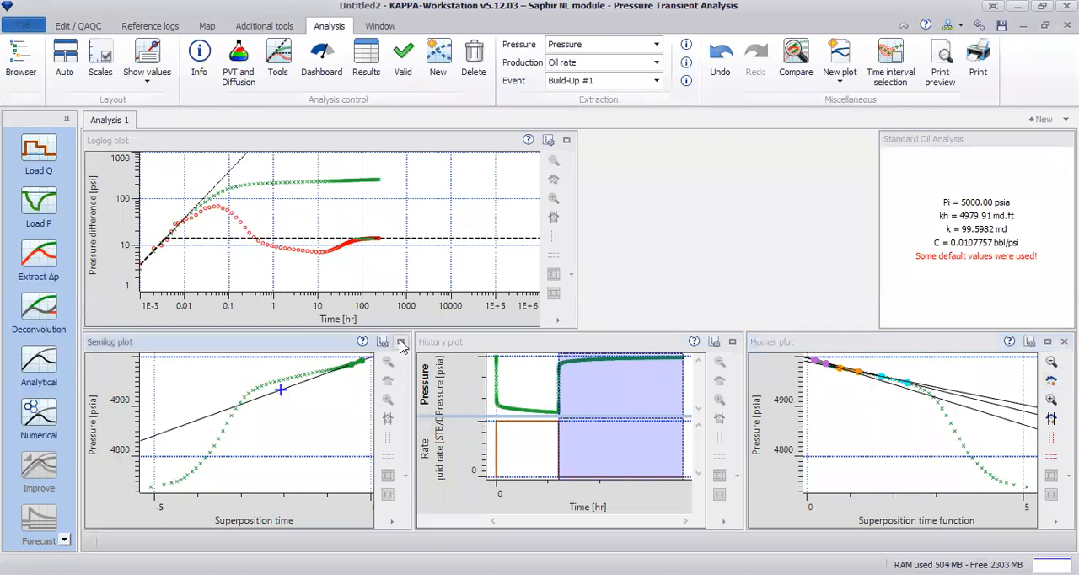
pyautogui.rightClick(958, 220)
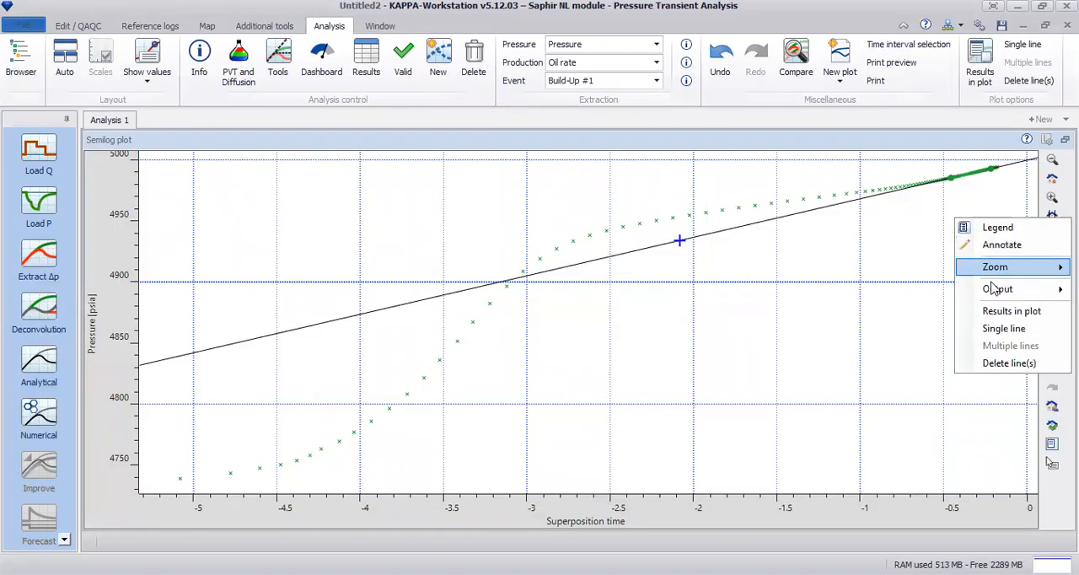
pyautogui.click(1010, 311)
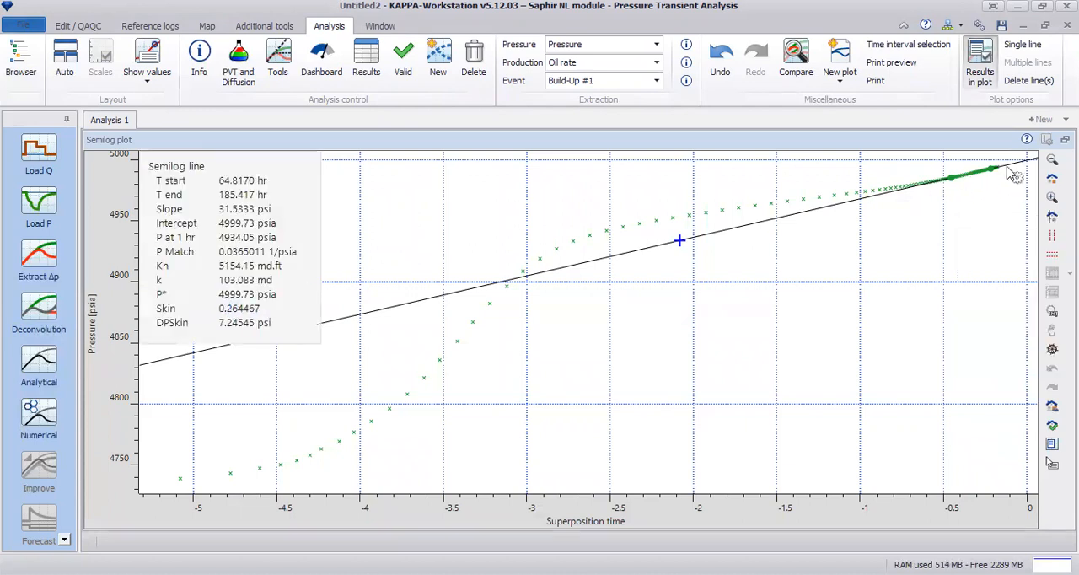
pyautogui.click(1065, 139)
pyautogui.click(566, 140)
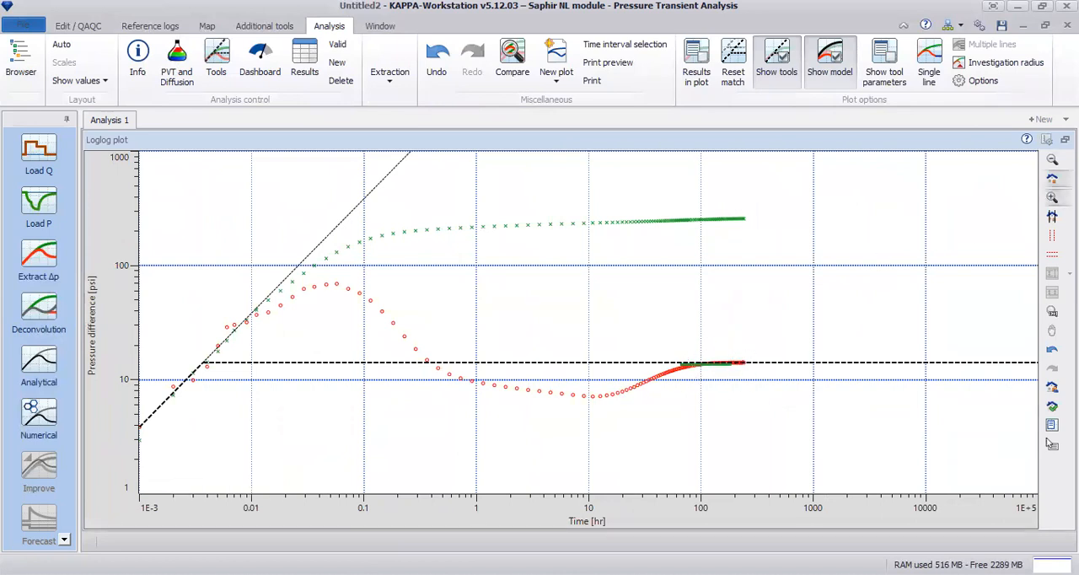
pyautogui.click(1050, 442)
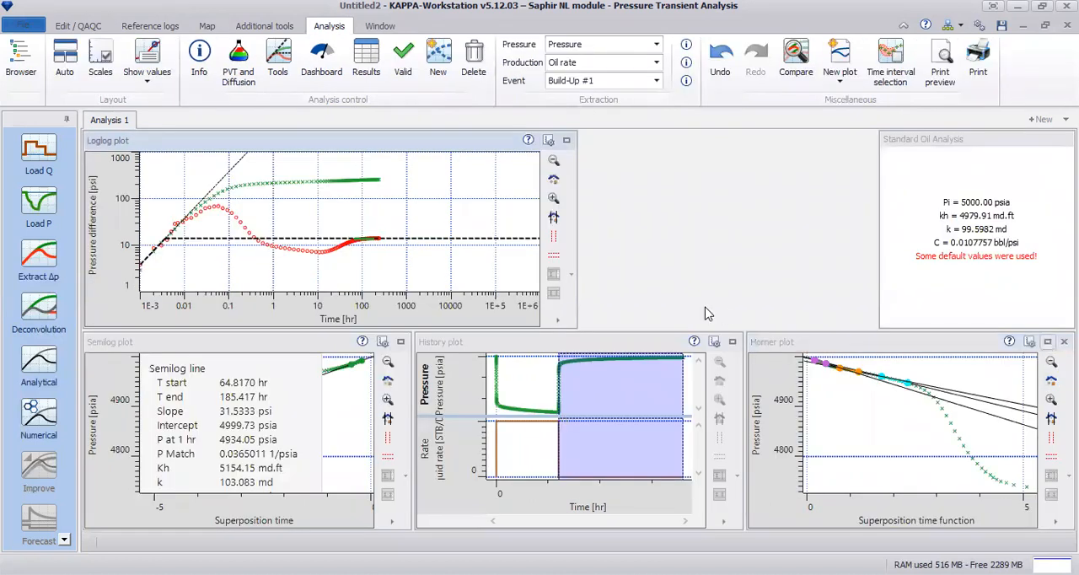
# Enlarge the Horner plot and display the composed-line results below the fitted lines
pyautogui.click(1048, 342)
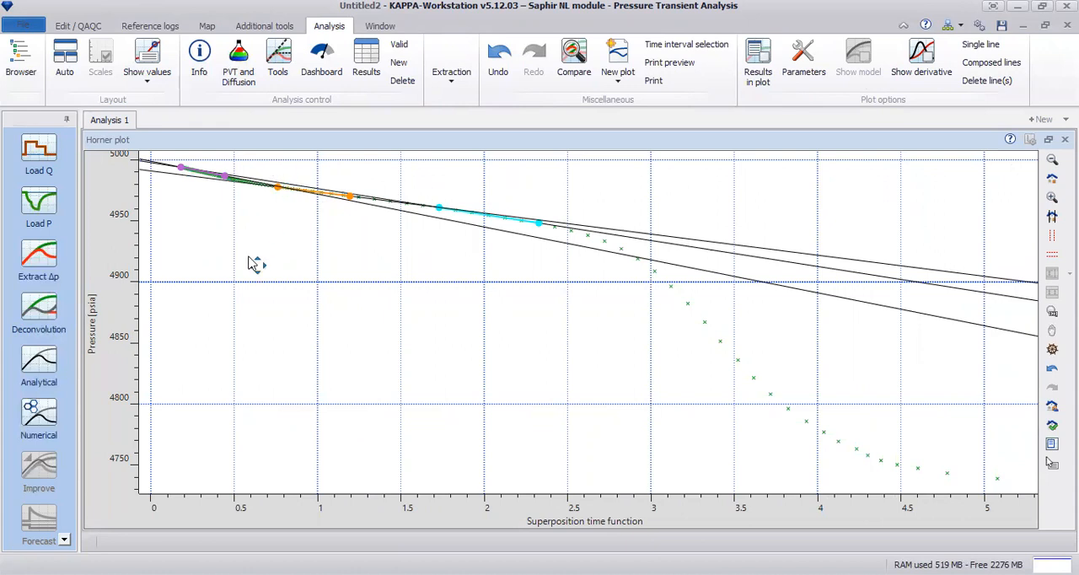
pyautogui.rightClick(254, 258)
pyautogui.click(337, 350)
pyautogui.moveTo(622, 243); pyautogui.dragTo(620, 473)
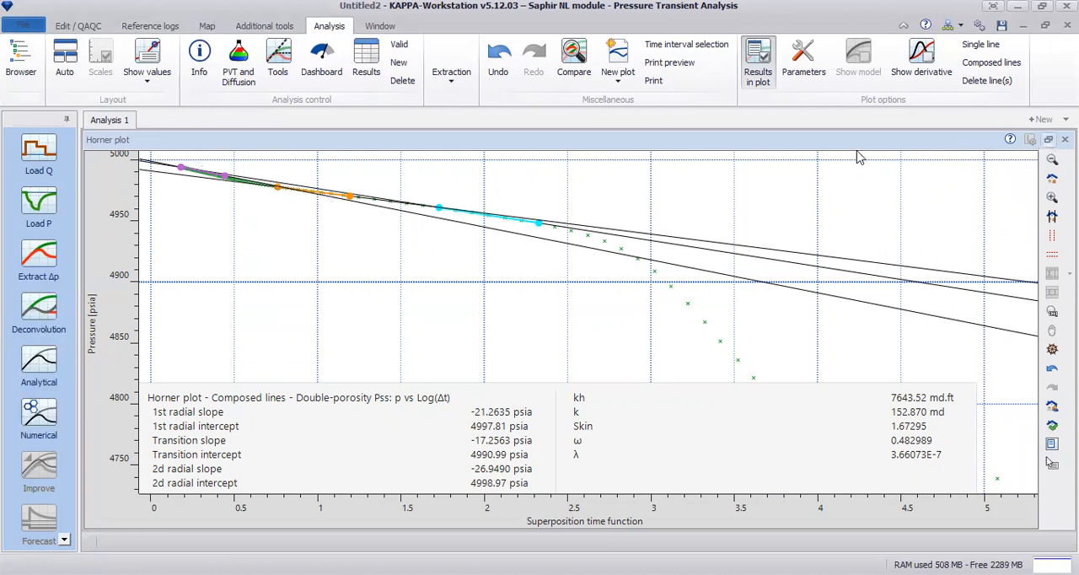
# Enlarge the loglog plot and shift the unit-slope line slightly to match the early-time data
pyautogui.doubleClick(570, 145)
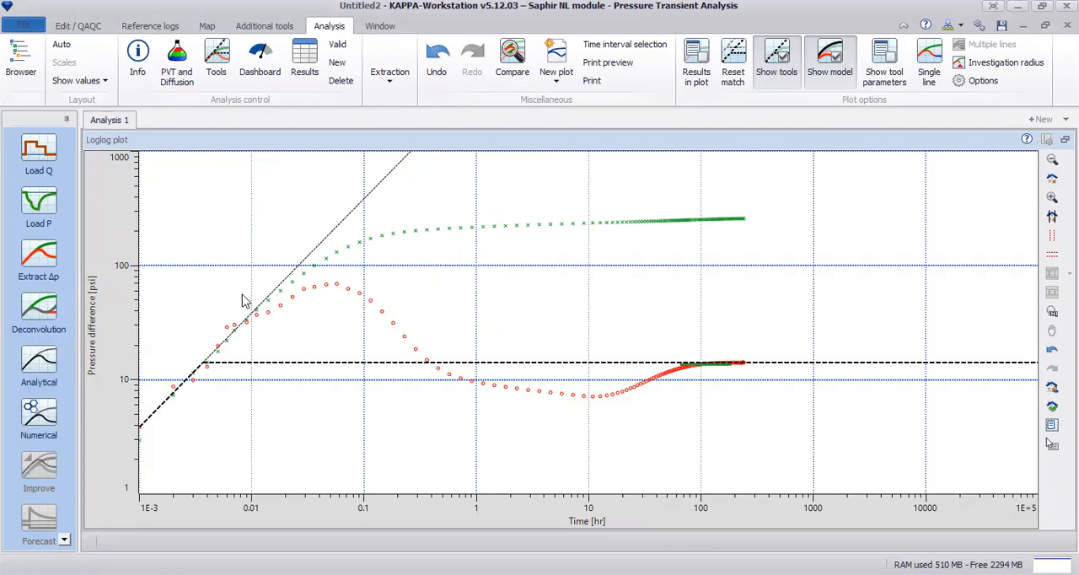
pyautogui.moveTo(194, 371)
pyautogui.mouseDown()
pyautogui.moveTo(217, 387)
pyautogui.moveTo(197, 408)
pyautogui.moveTo(196, 387)
pyautogui.mouseUp()
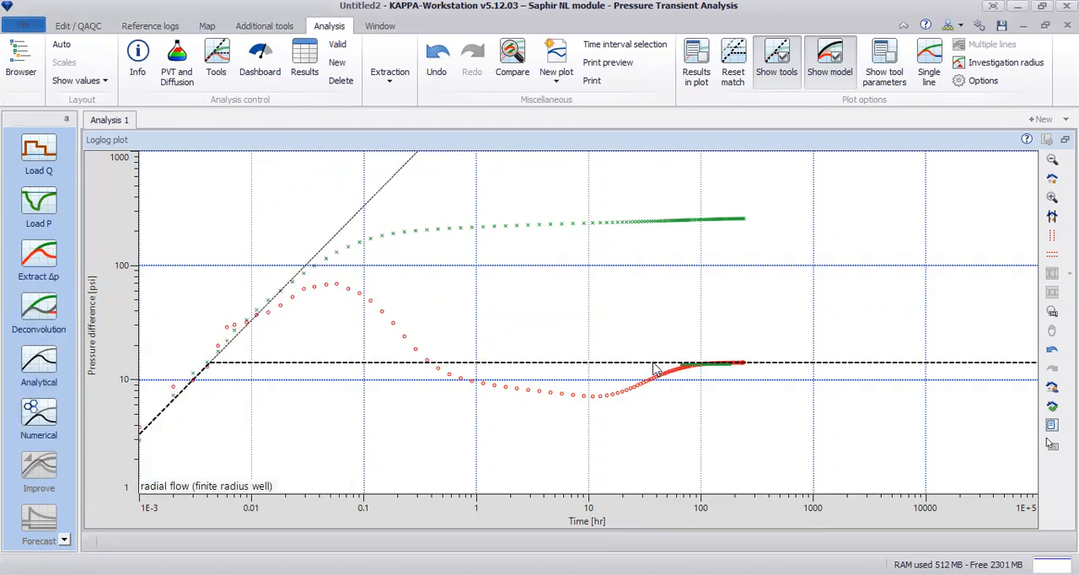
# Switch the diagnostic tools' reservoir model to Double-porosity transient, keeping constant wellbore storage, a finite radius well and an infinite boundary
pyautogui.moveTo(656, 365)
pyautogui.mouseDown()
pyautogui.moveTo(665, 328)
pyautogui.moveTo(662, 366)
pyautogui.mouseUp()
pyautogui.moveTo(755, 368); pyautogui.dragTo(757, 368)
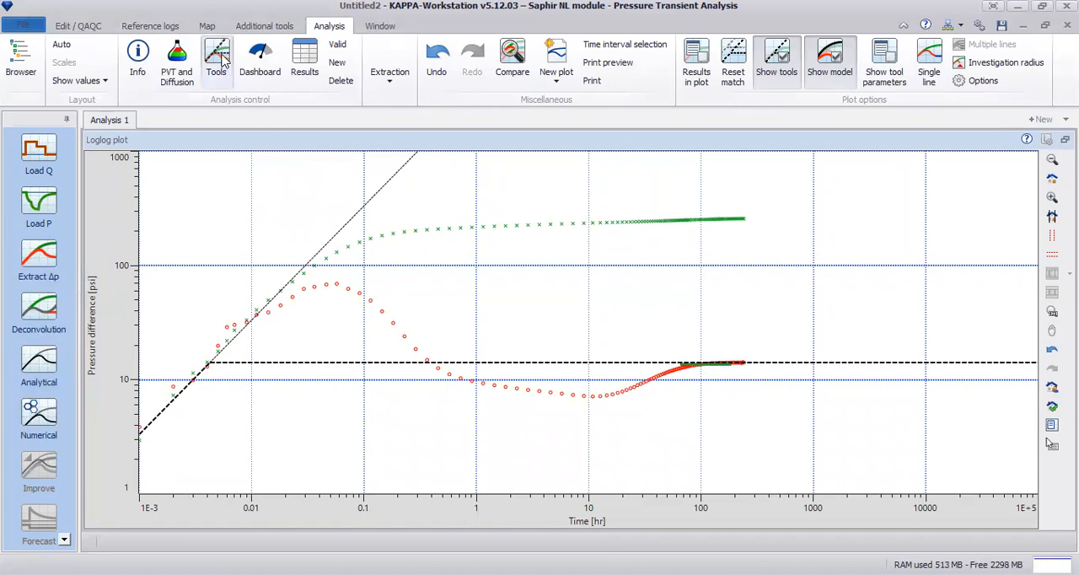
pyautogui.click(427, 302)
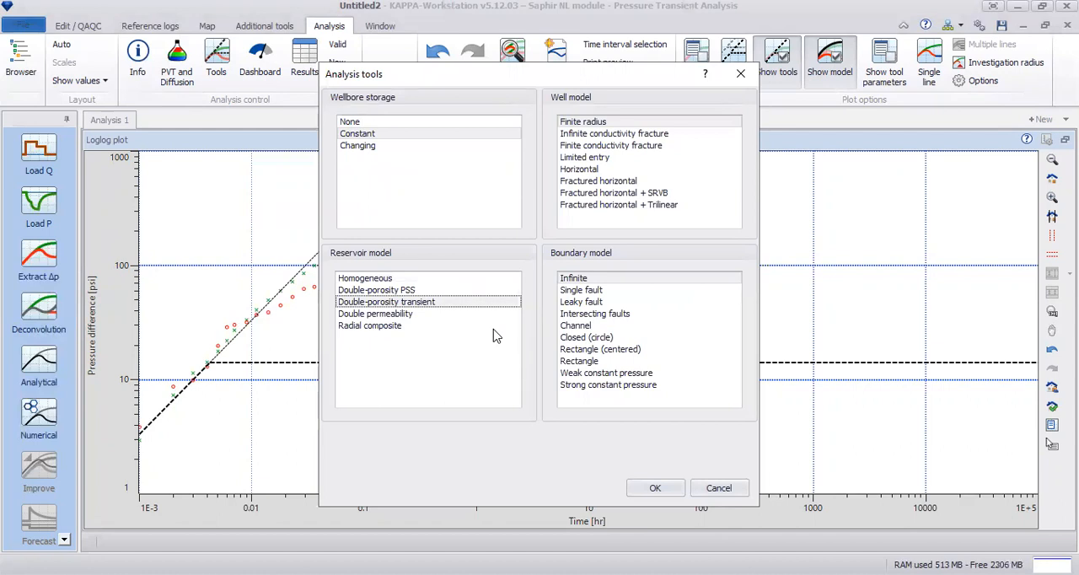
pyautogui.click(652, 491)
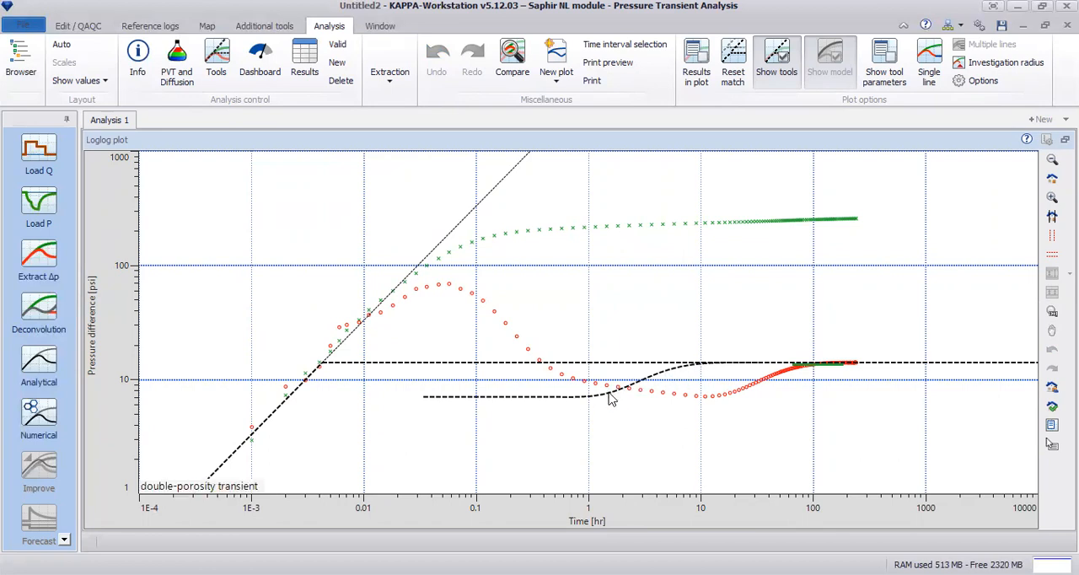
# Shift the double-porosity transition curve in the loglog plot to match the derivative's late-time rise, and fine-tune its position
pyautogui.moveTo(666, 375); pyautogui.dragTo(791, 377)
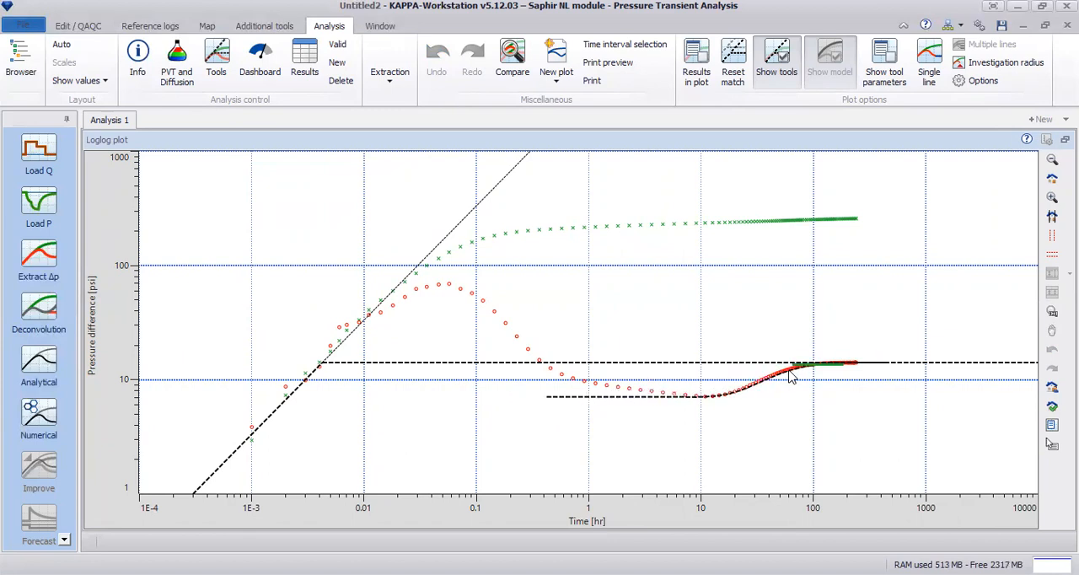
pyautogui.moveTo(642, 283); pyautogui.dragTo(892, 469)
pyautogui.moveTo(253, 363); pyautogui.dragTo(215, 350)
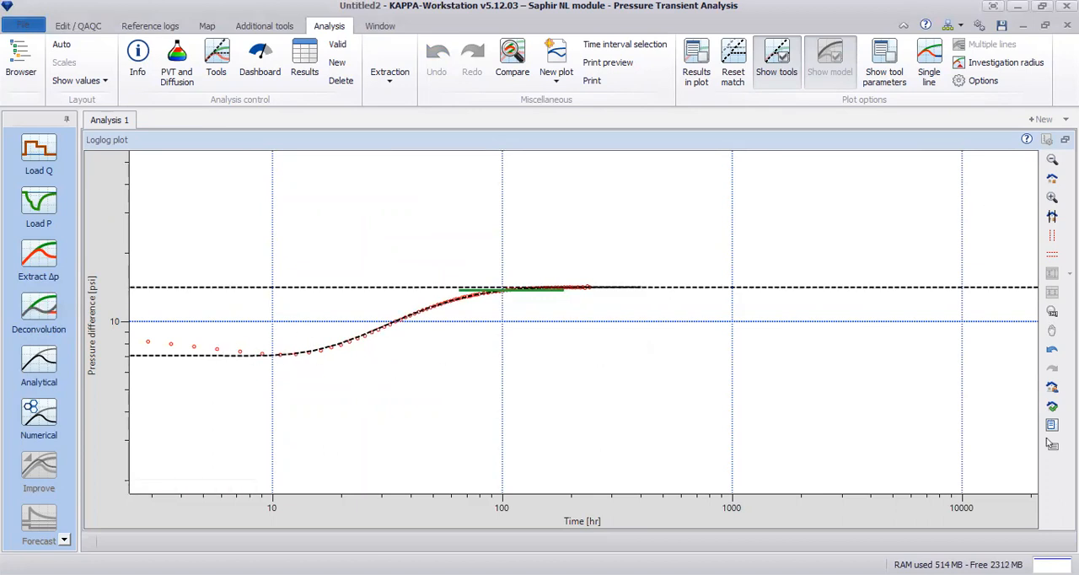
pyautogui.click(1053, 179)
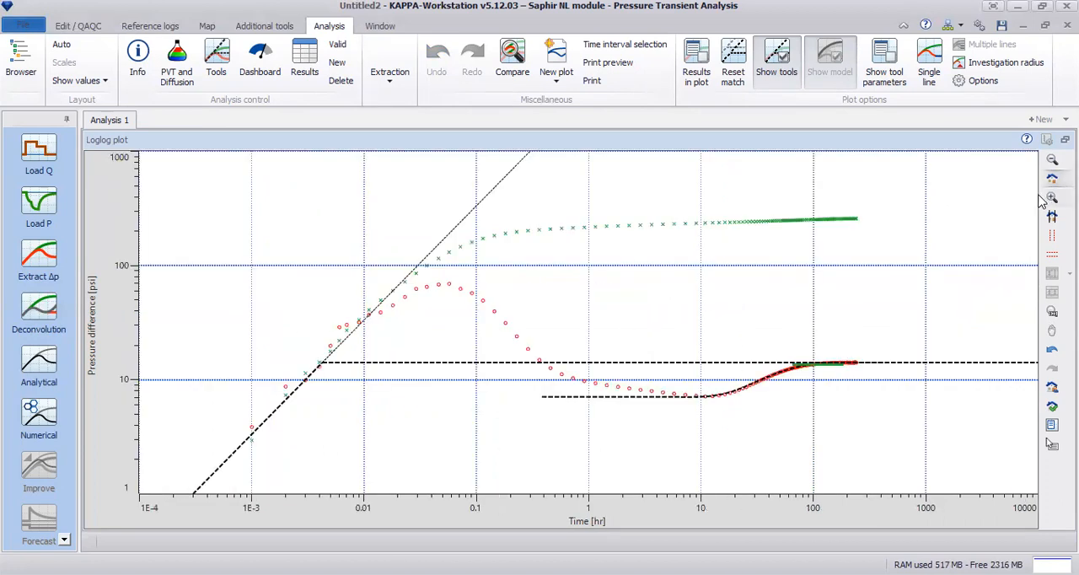
# Display the diagnostic results in the enlarged loglog plot, and return to the multi-plot layout
pyautogui.rightClick(684, 307)
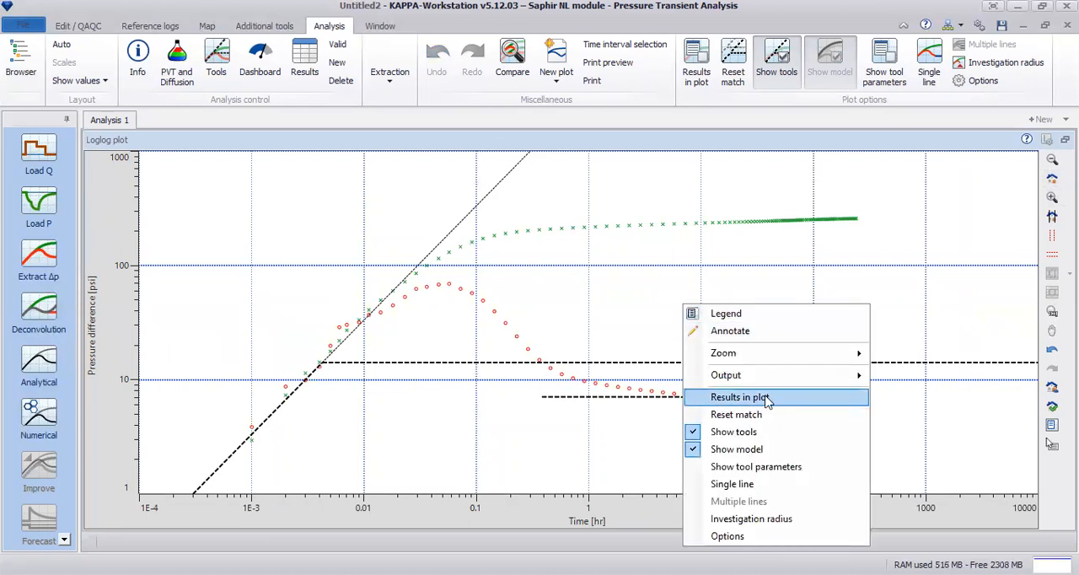
pyautogui.click(742, 397)
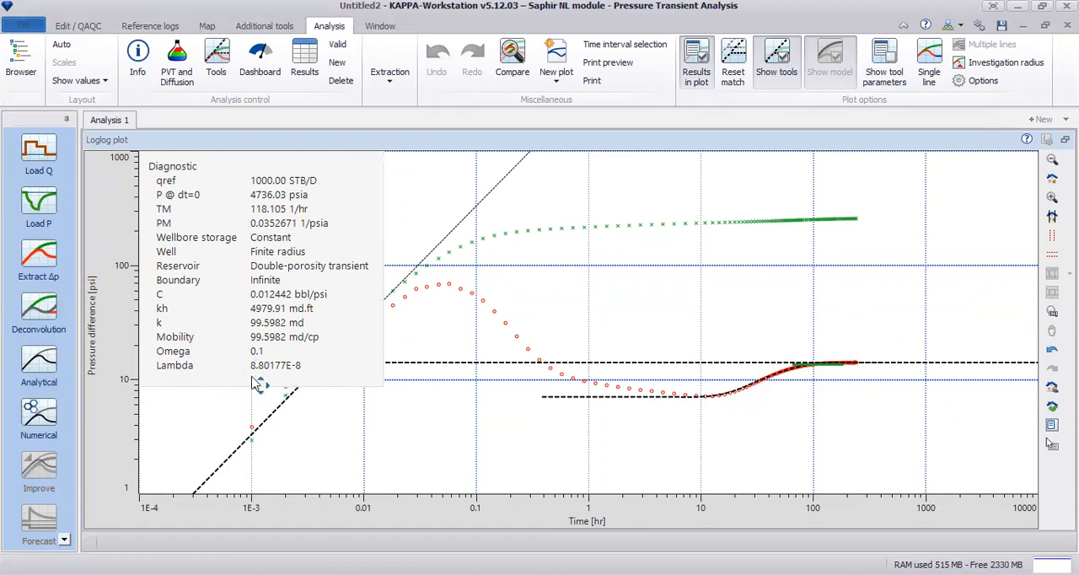
pyautogui.moveTo(295, 381); pyautogui.dragTo(314, 383)
pyautogui.click(1051, 444)
# Hide the displayed results in the loglog, semilog and Horner plots
pyautogui.rightClick(453, 199)
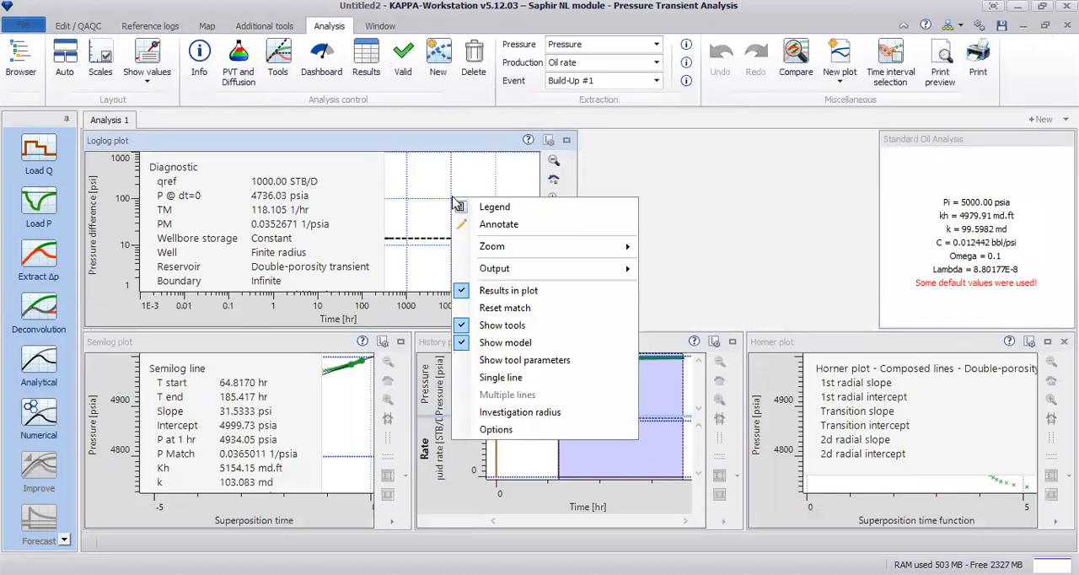
pyautogui.click(491, 292)
pyautogui.rightClick(361, 393)
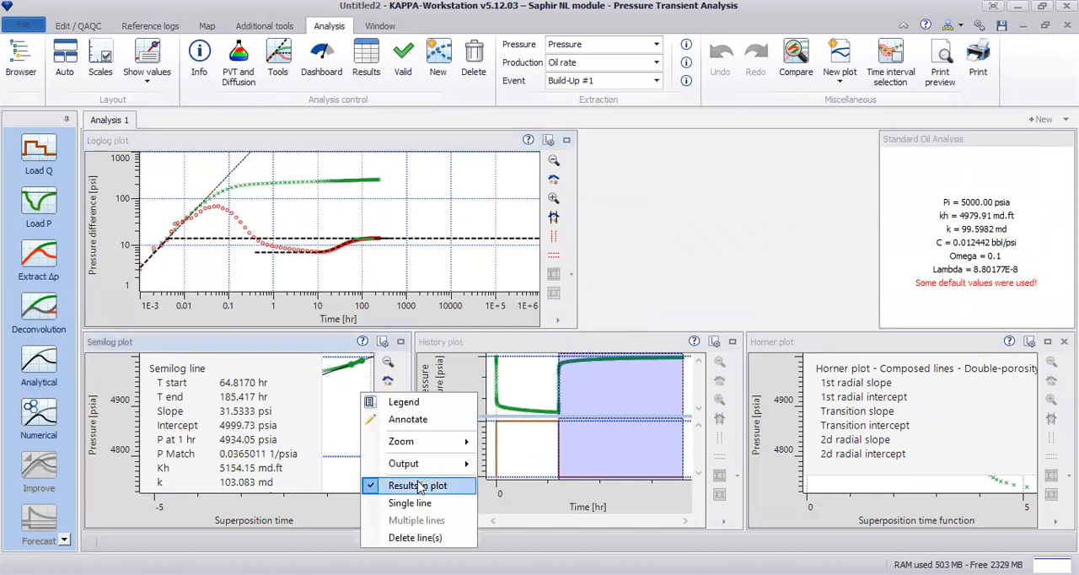
pyautogui.click(419, 485)
pyautogui.rightClick(939, 478)
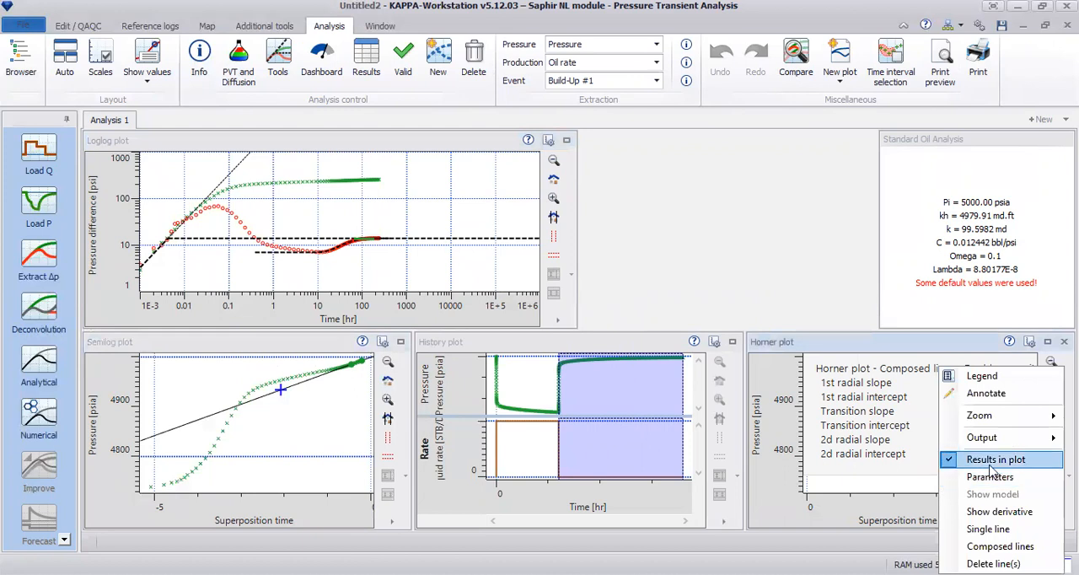
pyautogui.click(996, 460)
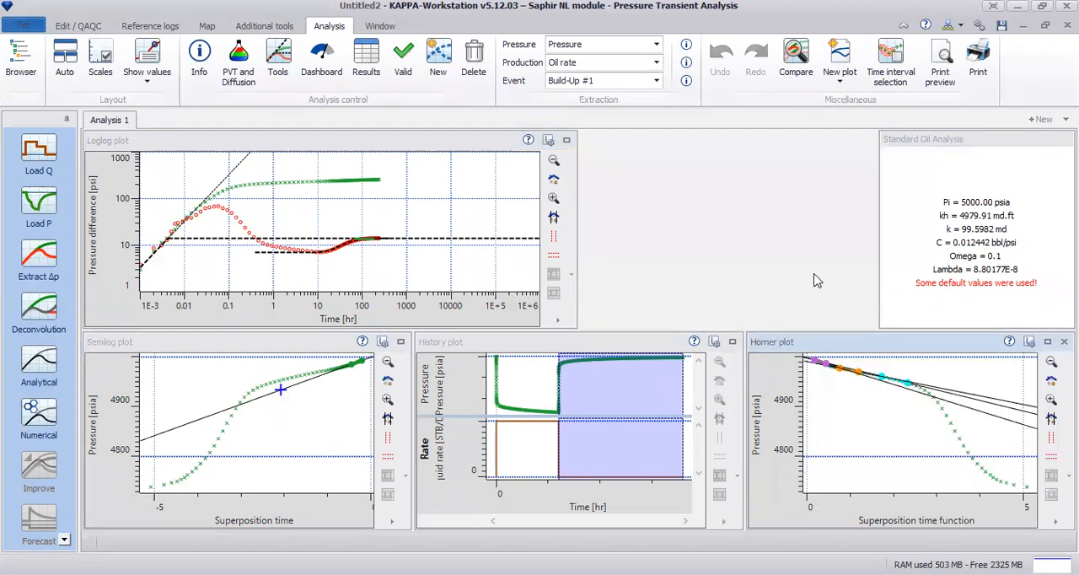
# Generate an analytical dual-porosity transient (slab) model with its parameters reset from the diagnostic
pyautogui.click(45, 373)
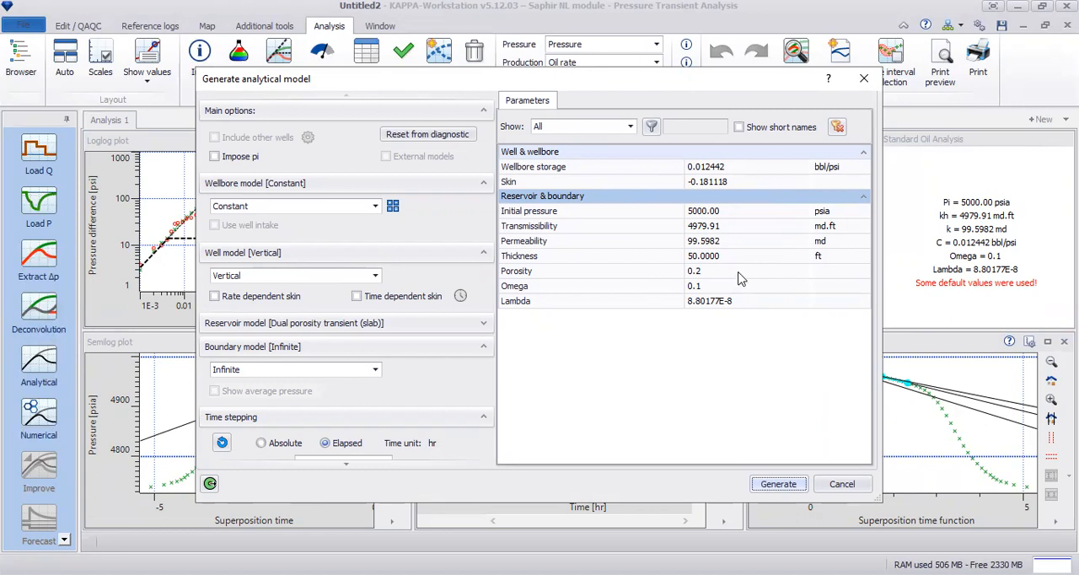
pyautogui.click(415, 138)
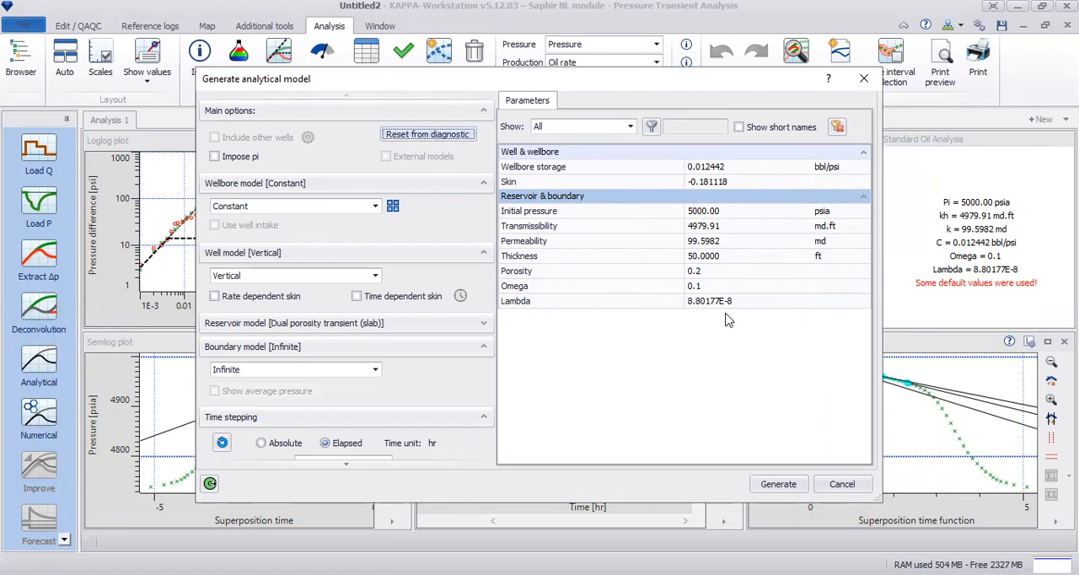
pyautogui.click(778, 484)
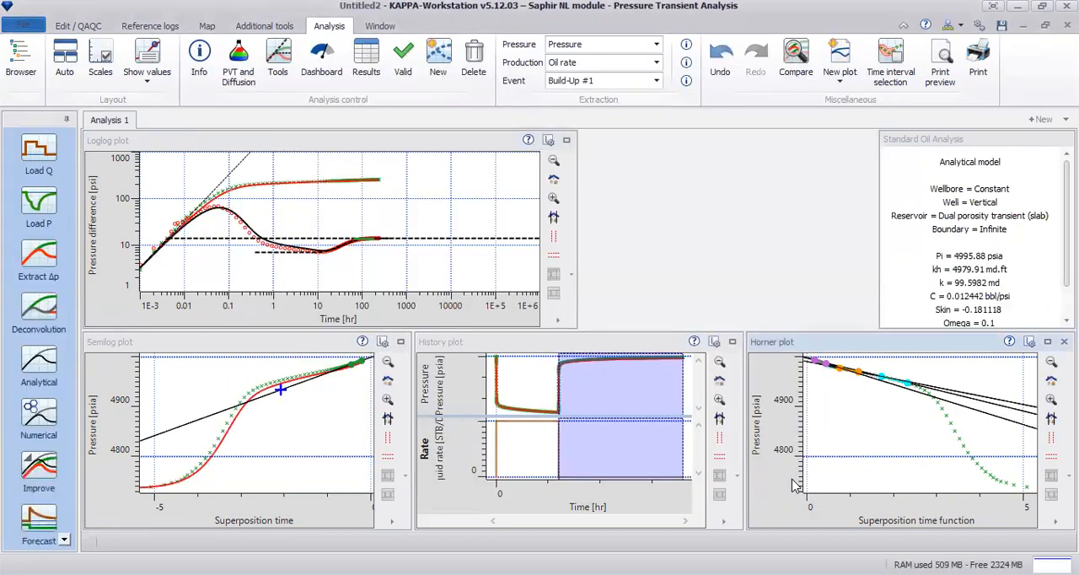
# Hide the diagnostic tool lines in the enlarged loglog plot, and restore the multi-plot layout
pyautogui.click(567, 140)
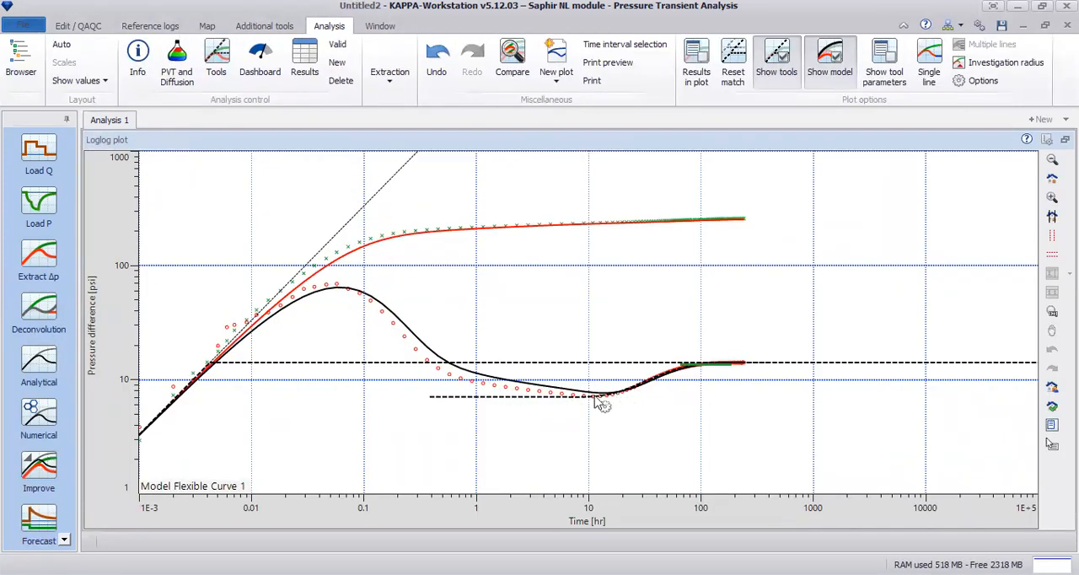
pyautogui.rightClick(599, 268)
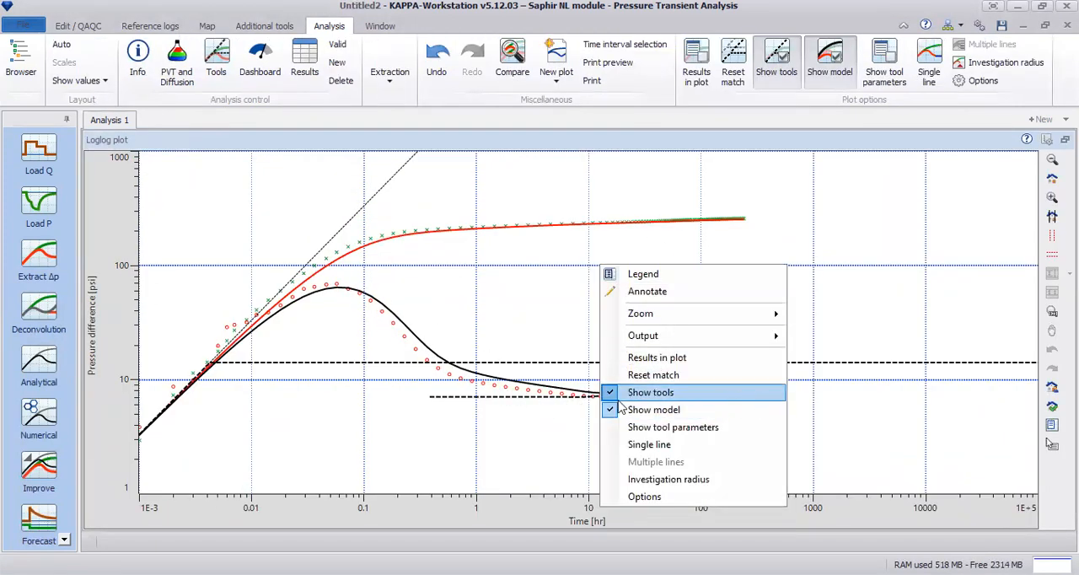
pyautogui.click(693, 395)
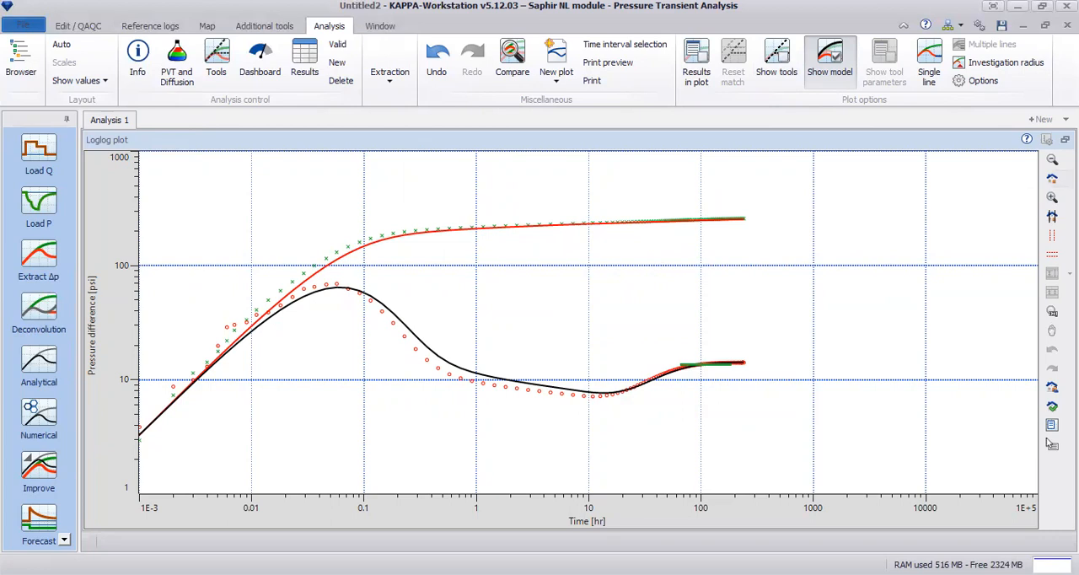
pyautogui.click(1051, 196)
pyautogui.click(1066, 140)
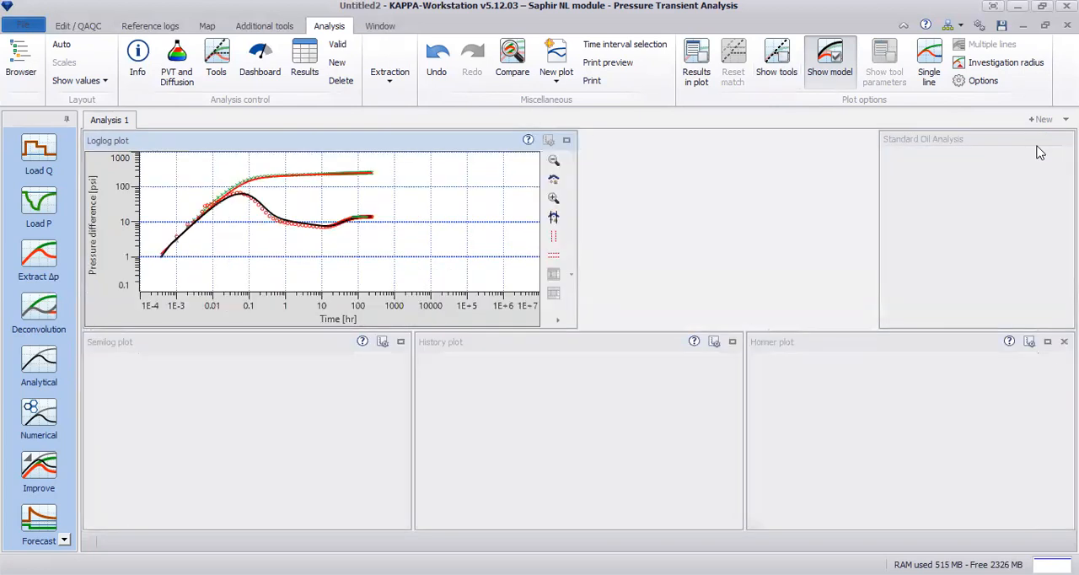
# Examine the model match in the enlarged semilog and history plots, including the end of the build-up pressure, and restore the layout
pyautogui.click(400, 343)
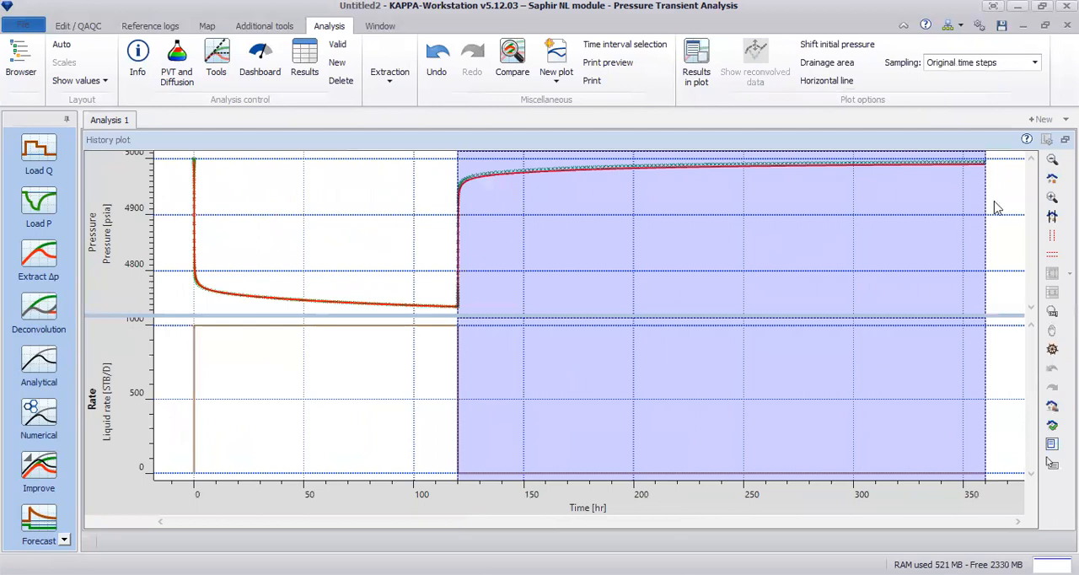
pyautogui.click(1052, 178)
pyautogui.click(1005, 185)
pyautogui.click(1053, 198)
pyautogui.moveTo(993, 194); pyautogui.dragTo(874, 174)
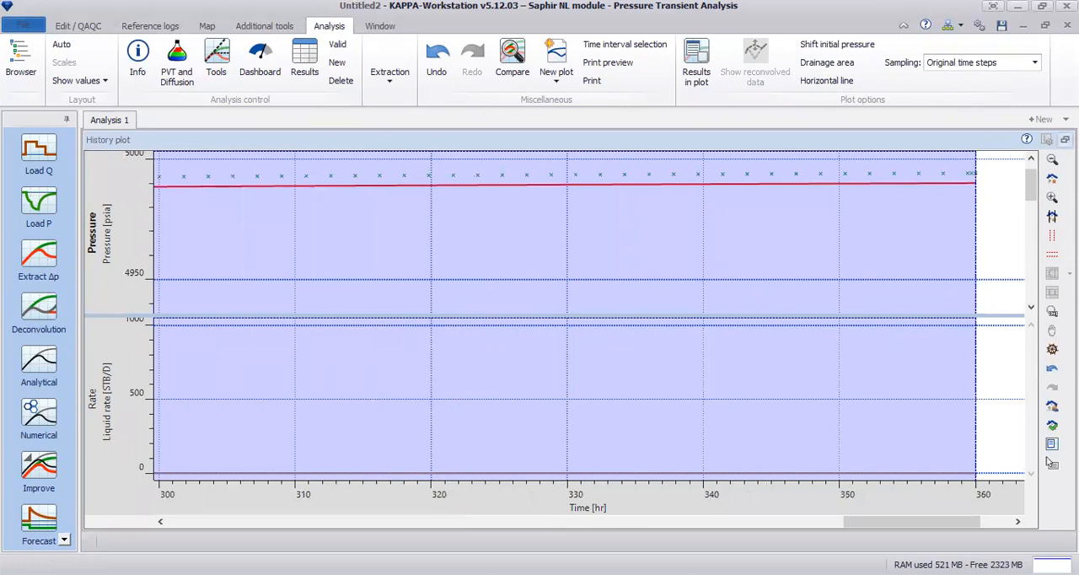
pyautogui.click(1052, 179)
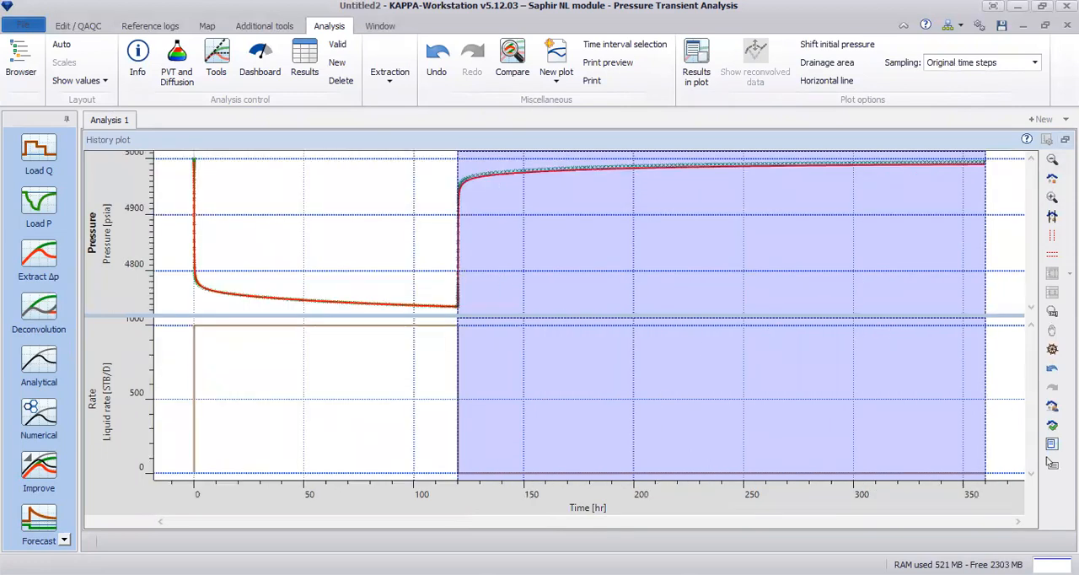
pyautogui.click(1051, 463)
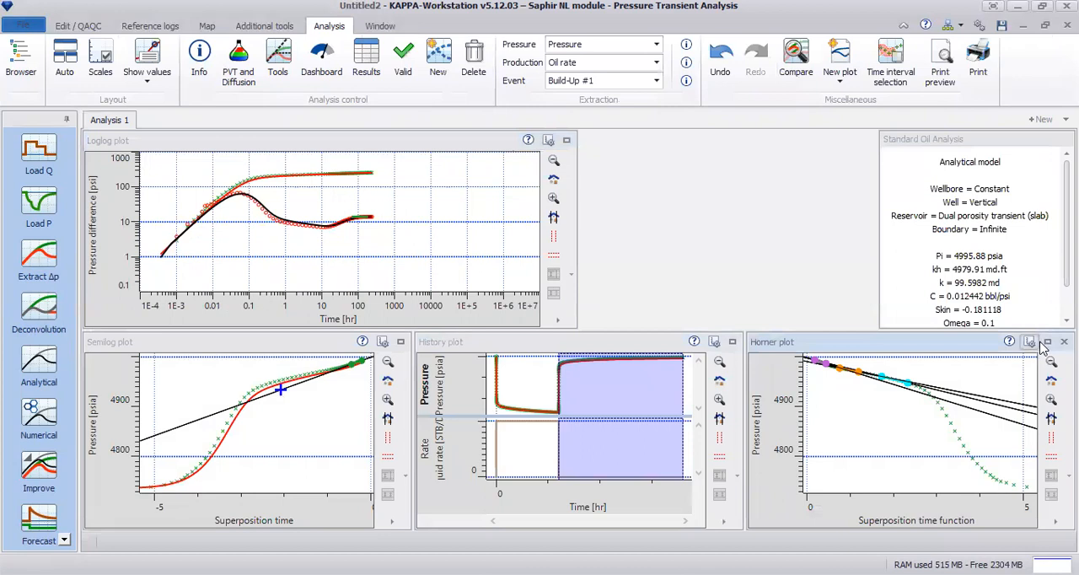
# Show the model curve in the enlarged Horner plot, and restore the multi-plot layout
pyautogui.click(1046, 340)
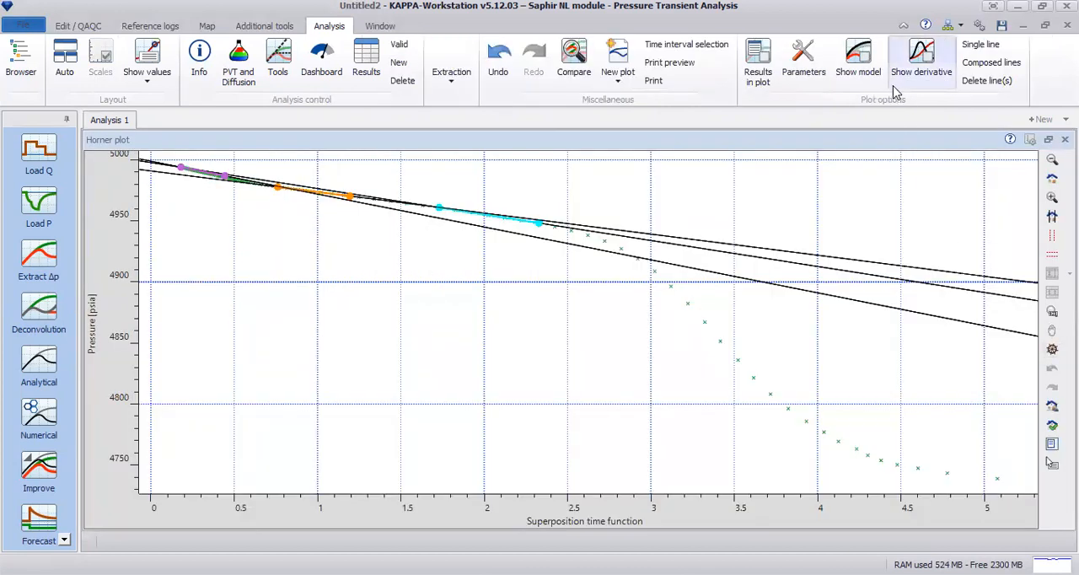
pyautogui.click(869, 67)
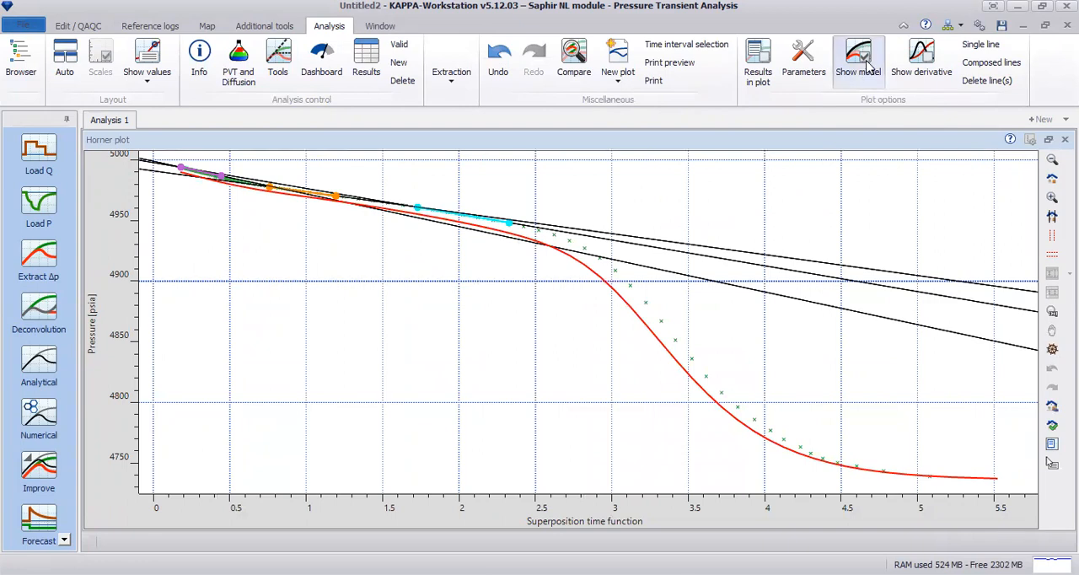
pyautogui.click(1049, 140)
# Run the Improve regression on the log-log target with wellbore storage, skin, permeability, omega and lambda as variables, and review the updated results
pyautogui.click(38, 477)
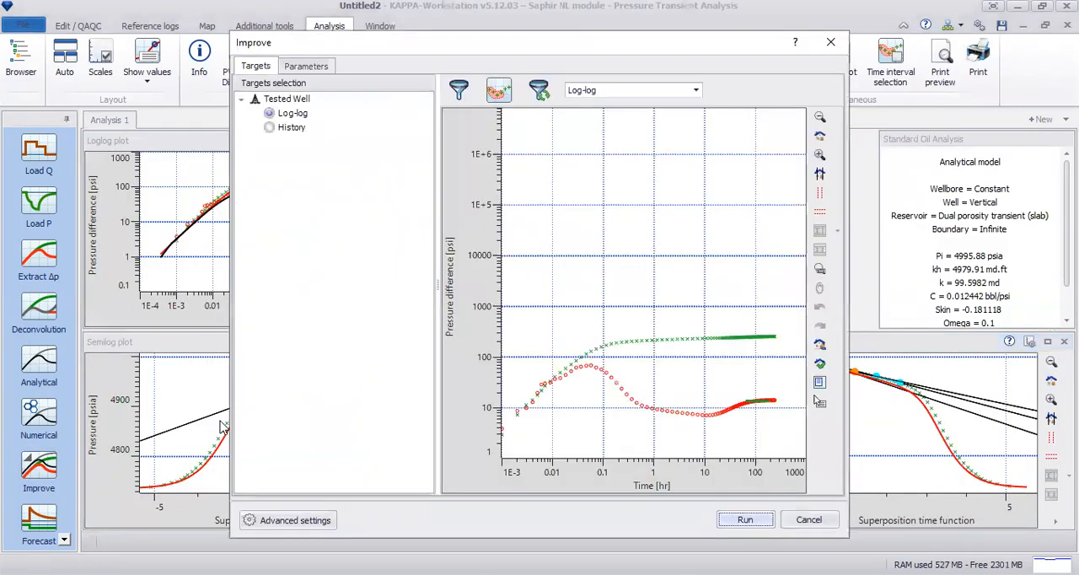
pyautogui.click(326, 67)
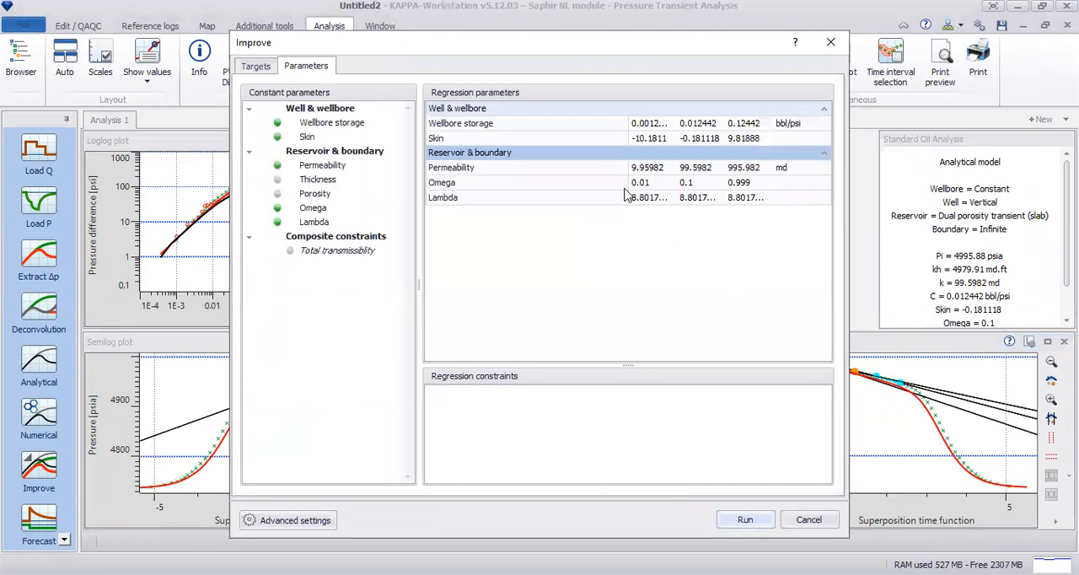
pyautogui.click(256, 66)
pyautogui.click(752, 519)
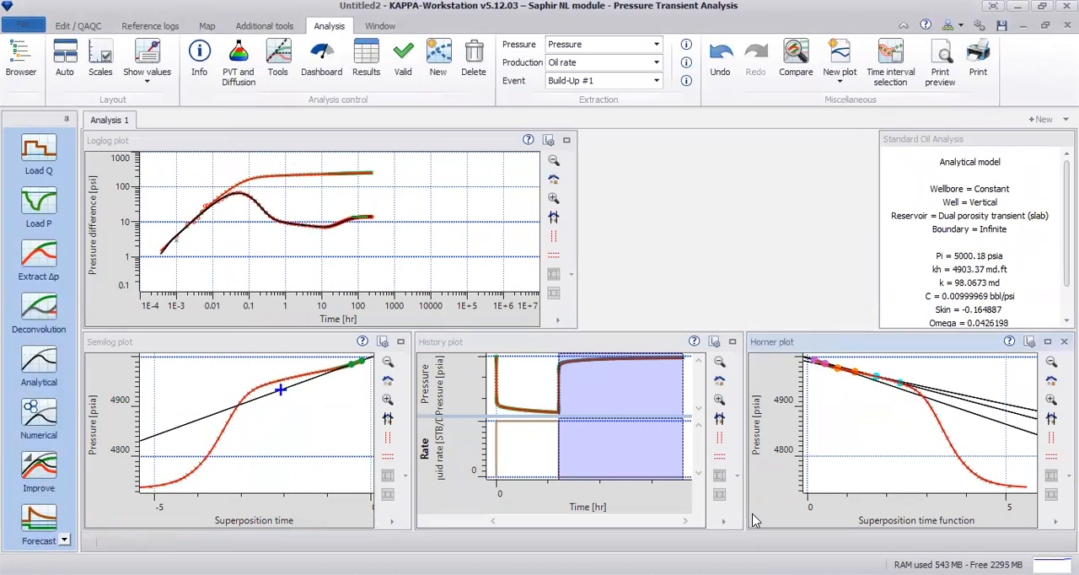
pyautogui.scroll(-1, 1034, 282)
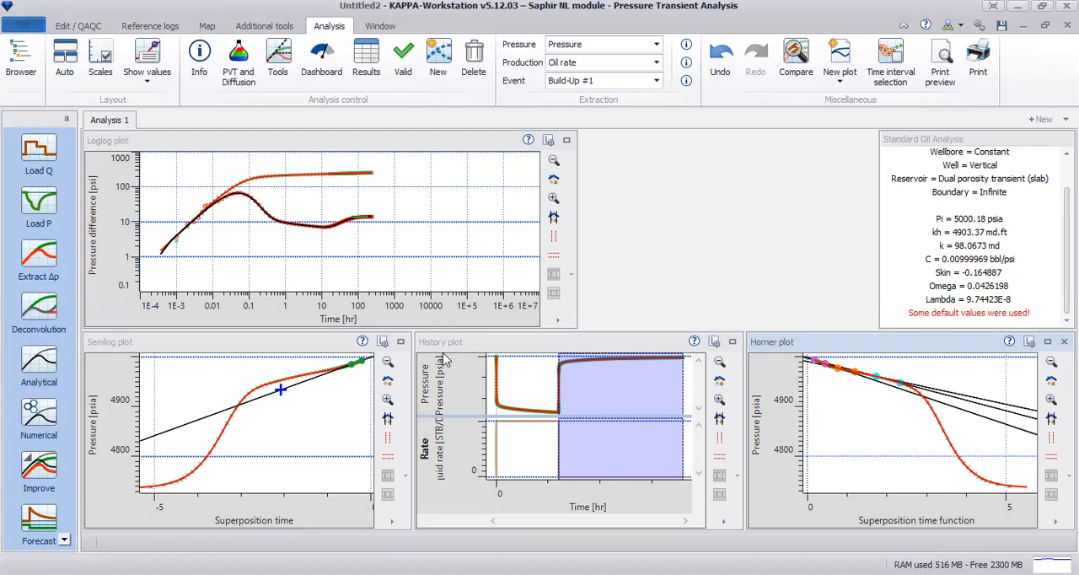
# Display the improved model's results in the enlarged loglog plot, and move the results box clear of the curves
pyautogui.click(566, 140)
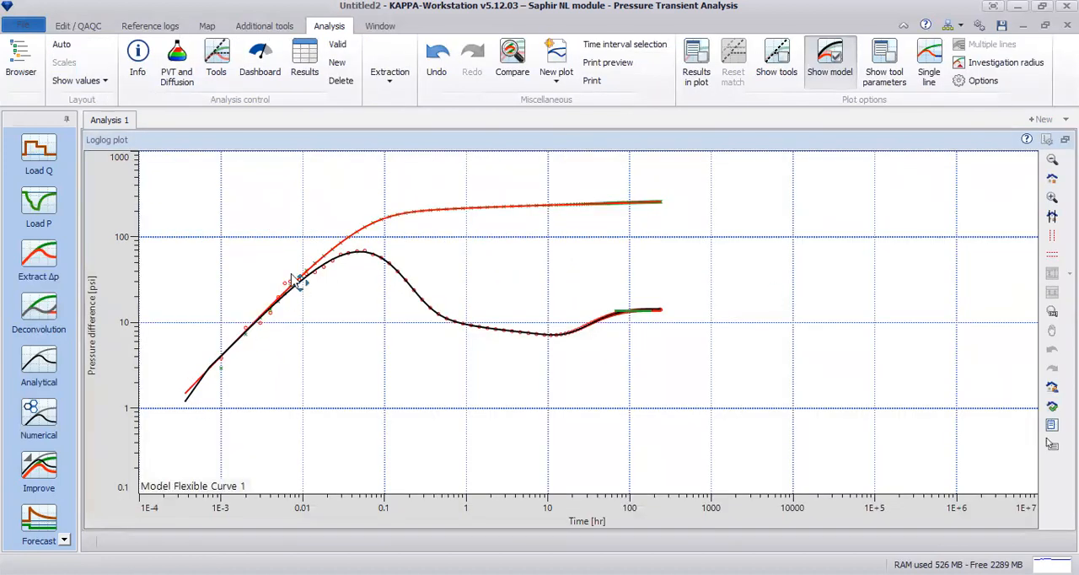
pyautogui.rightClick(674, 224)
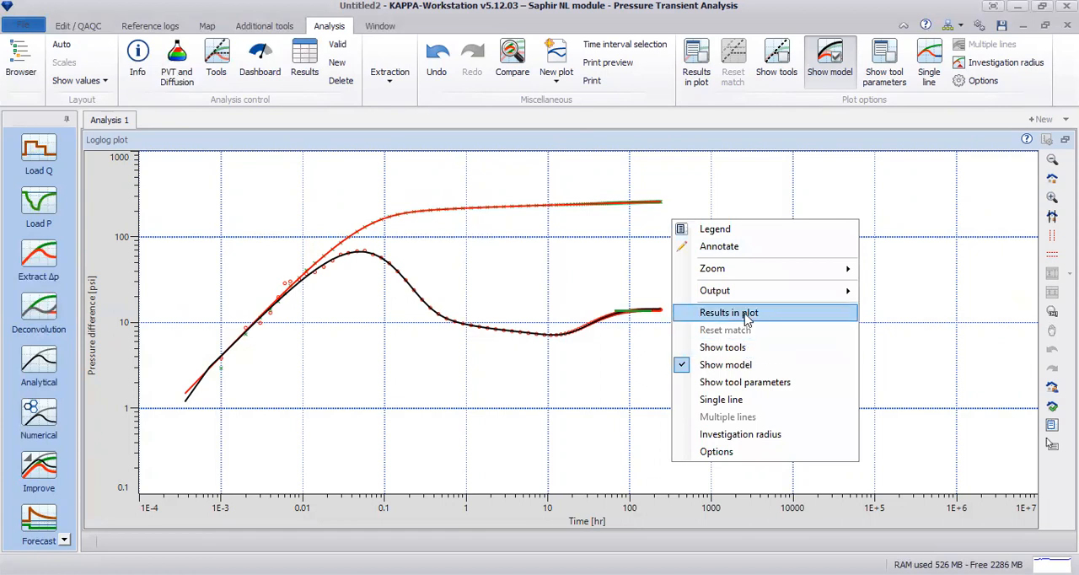
pyautogui.click(746, 316)
pyautogui.moveTo(313, 337); pyautogui.dragTo(923, 354)
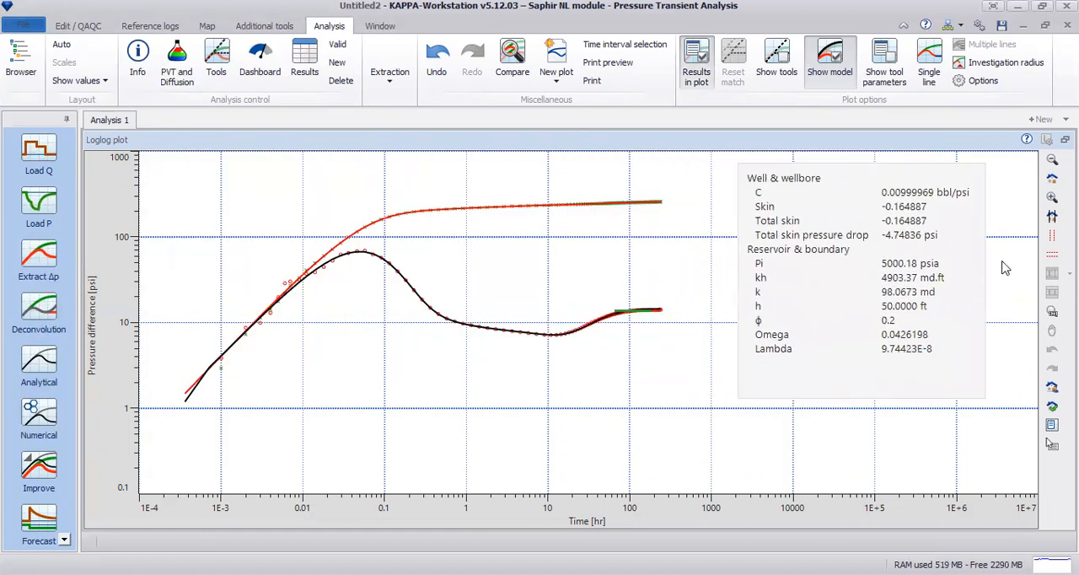
# Fit the enlarged loglog plot more closely to the data and hide its results box
pyautogui.click(1050, 443)
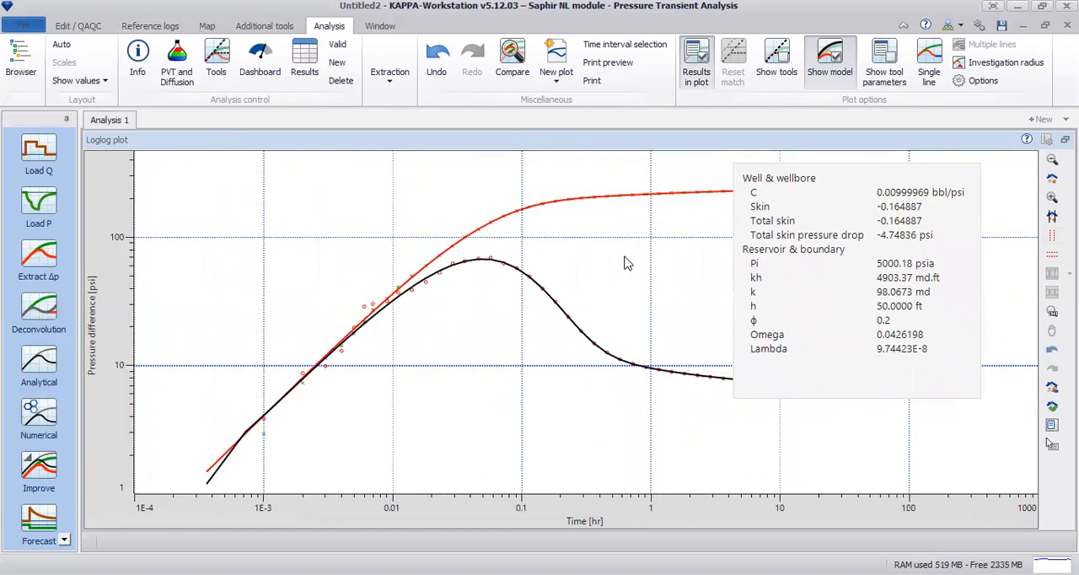
pyautogui.rightClick(625, 259)
pyautogui.click(683, 350)
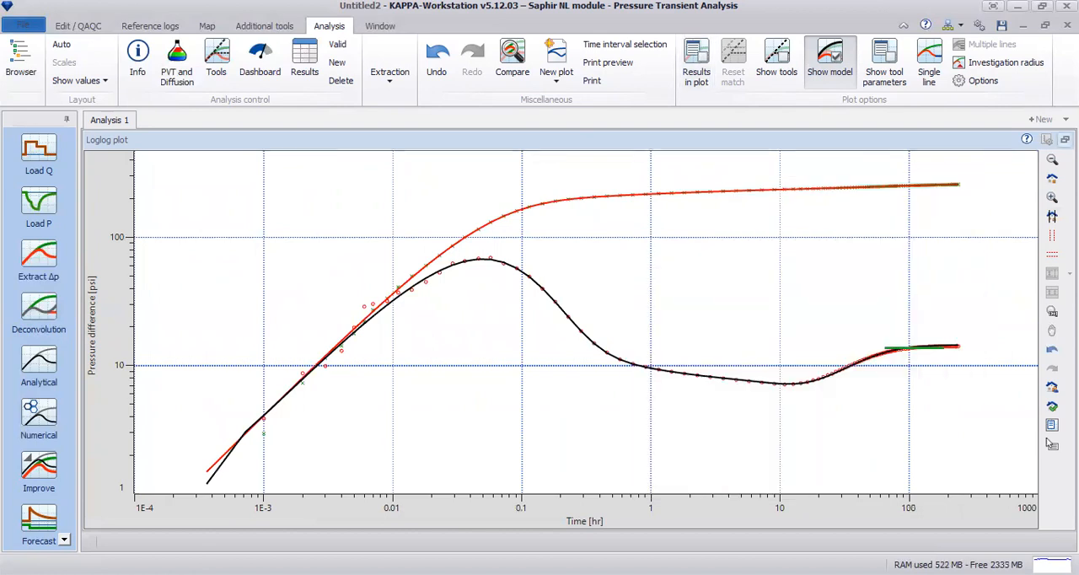
# Enlarge the semilog plot, review its line results inside the plot, hide them again and restore the multi-plot layout
pyautogui.click(1065, 140)
pyautogui.click(401, 342)
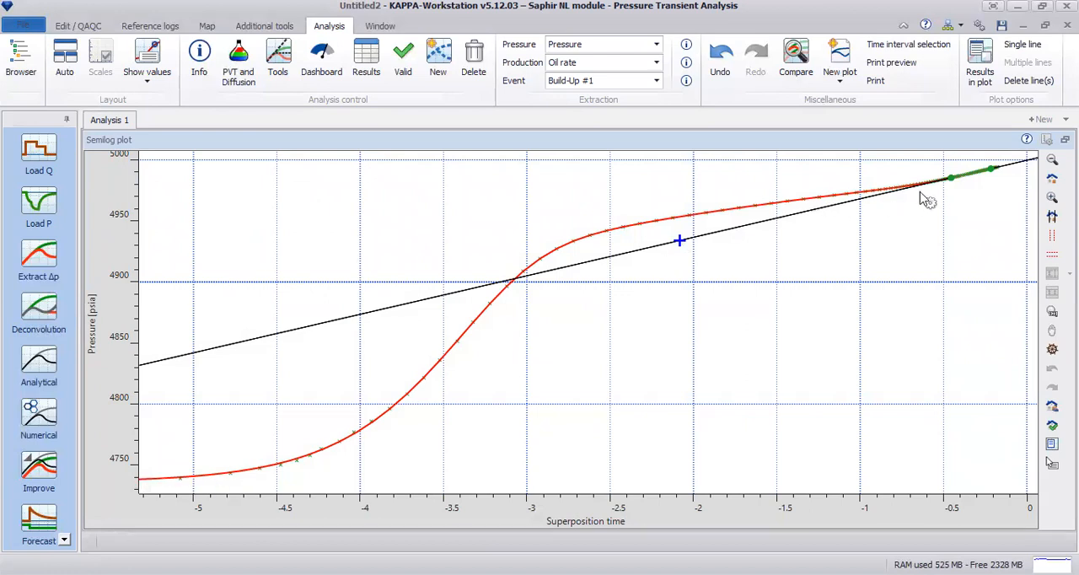
pyautogui.rightClick(832, 253)
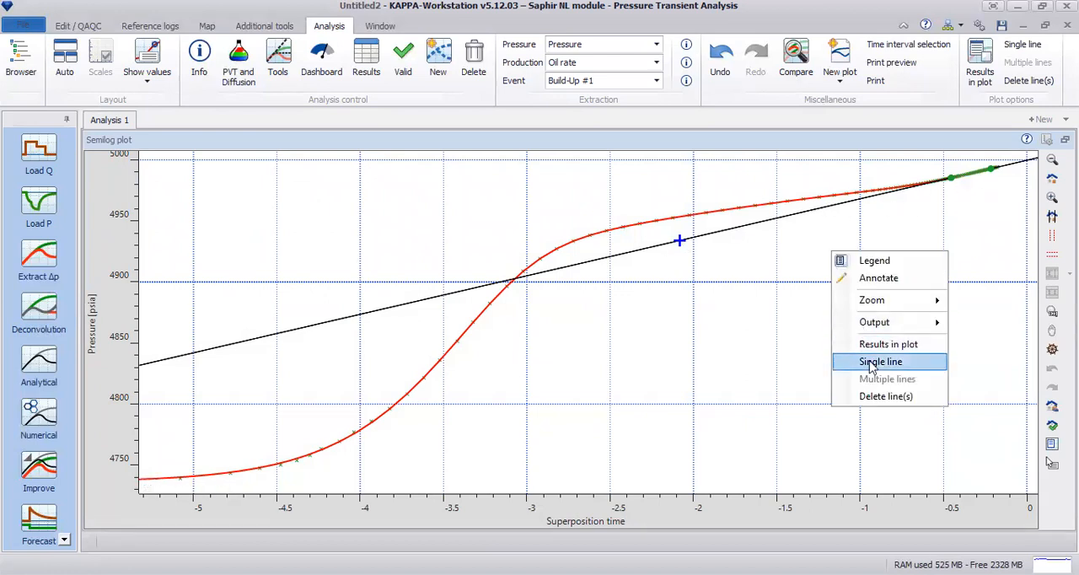
pyautogui.click(885, 349)
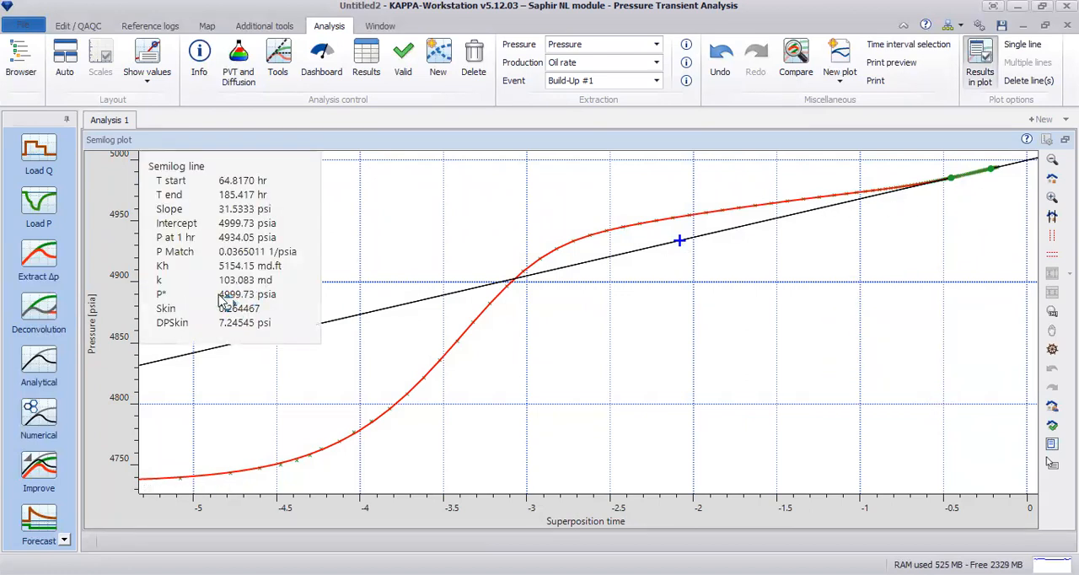
pyautogui.rightClick(767, 282)
pyautogui.click(916, 229)
pyautogui.rightClick(807, 251)
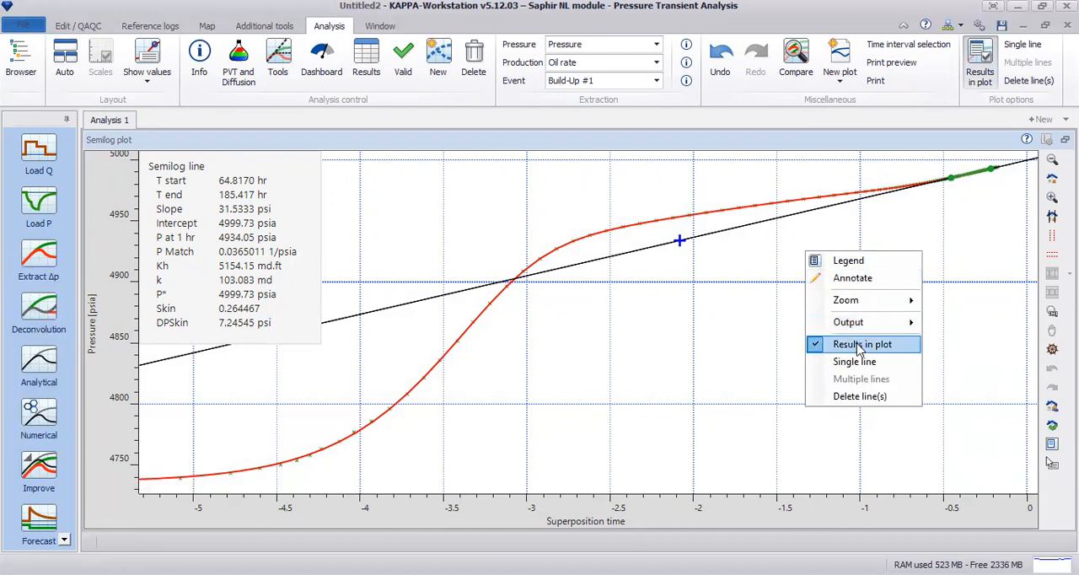
pyautogui.click(858, 345)
pyautogui.click(1065, 140)
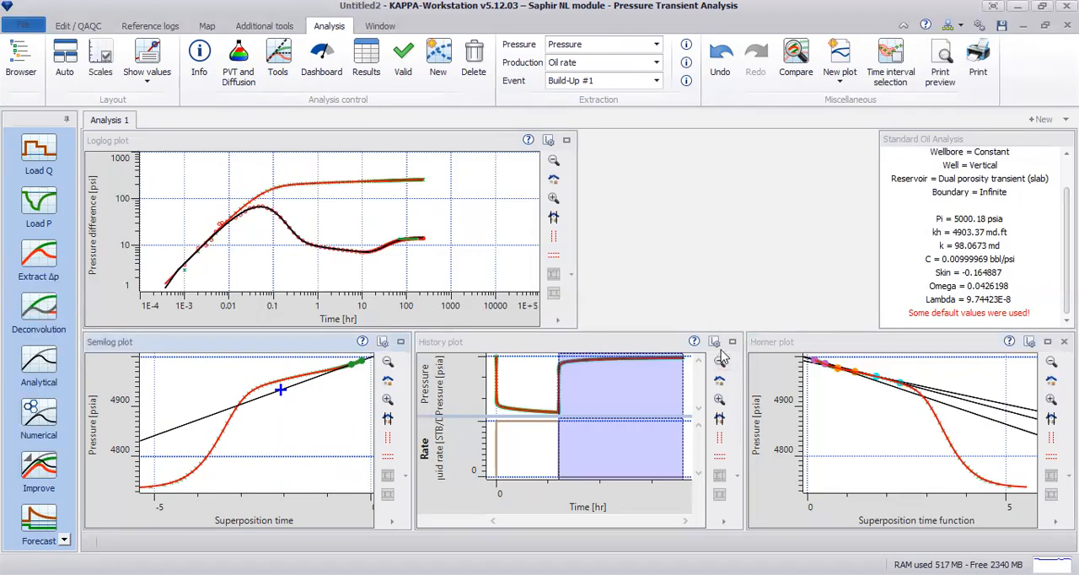
# Enlarge the history plot and examine the model's pressure match at the end of the build-up
pyautogui.click(735, 343)
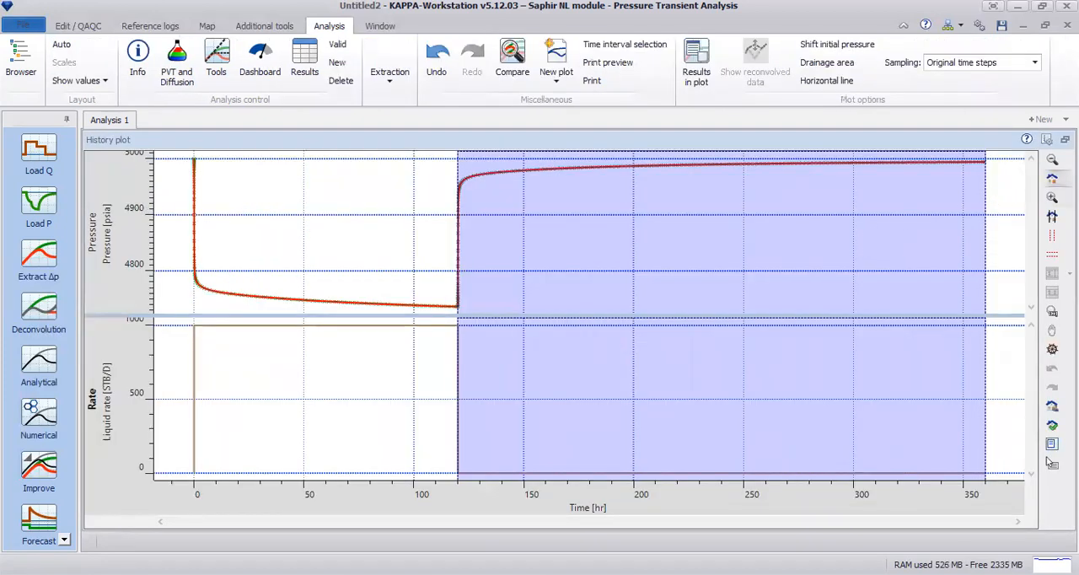
pyautogui.moveTo(984, 175); pyautogui.dragTo(916, 156)
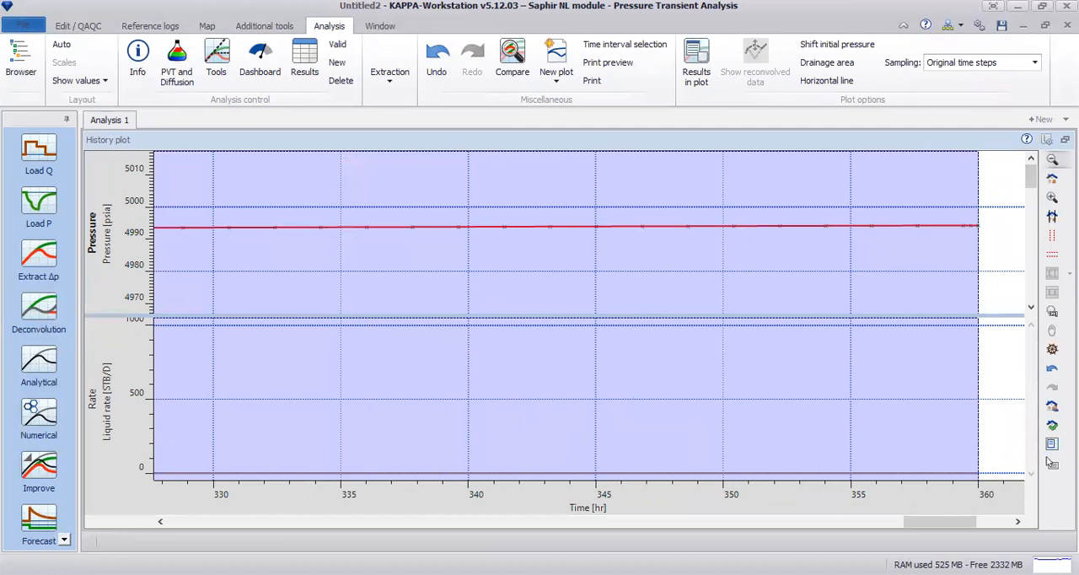
pyautogui.click(1052, 462)
# Enlarge the Horner plot and start a composed line analysis of the Double-porosity Pss type
pyautogui.click(1048, 342)
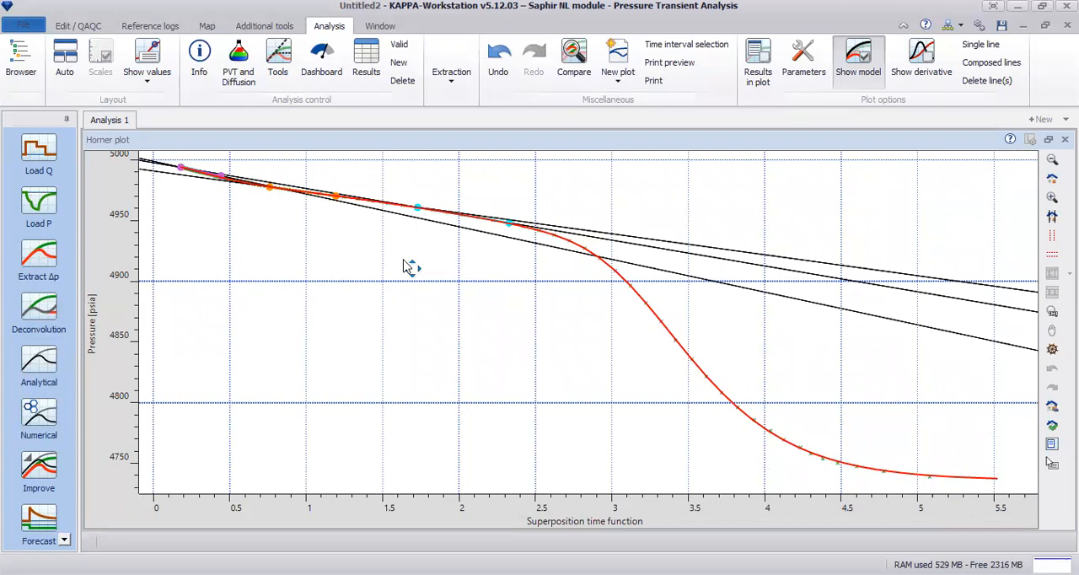
pyautogui.click(978, 64)
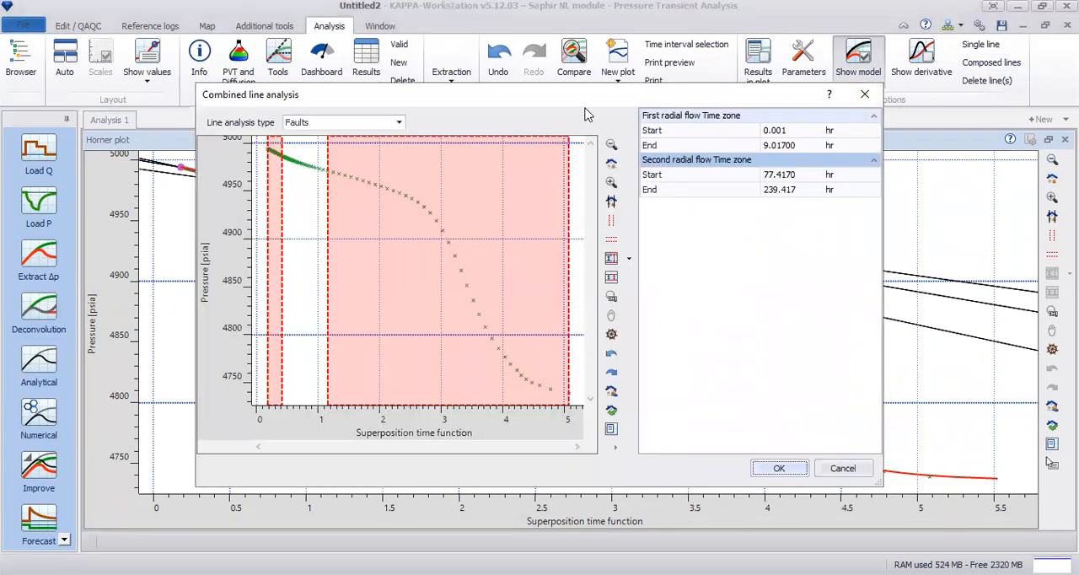
pyautogui.click(400, 125)
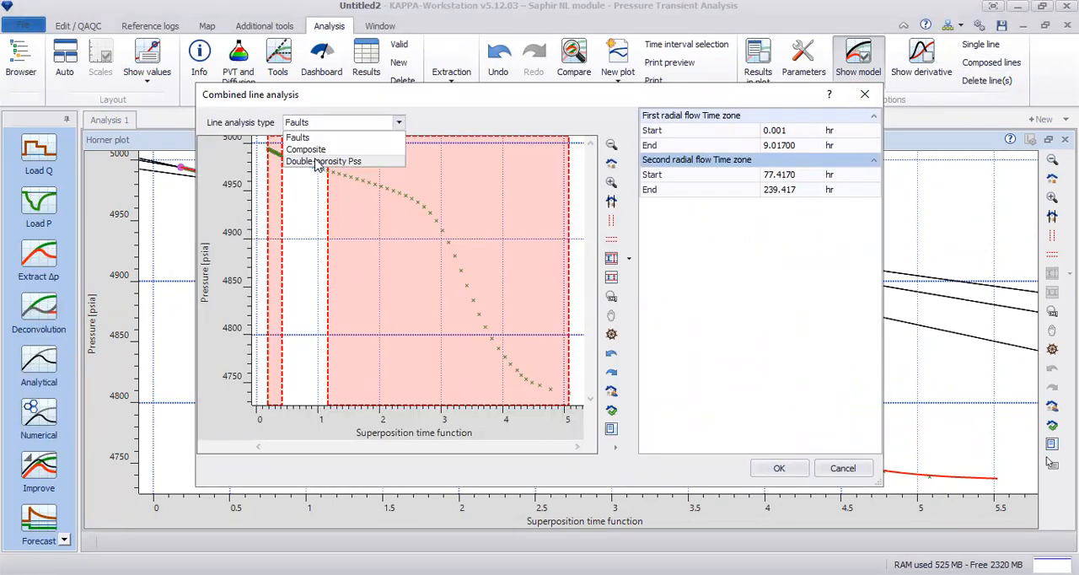
pyautogui.click(323, 161)
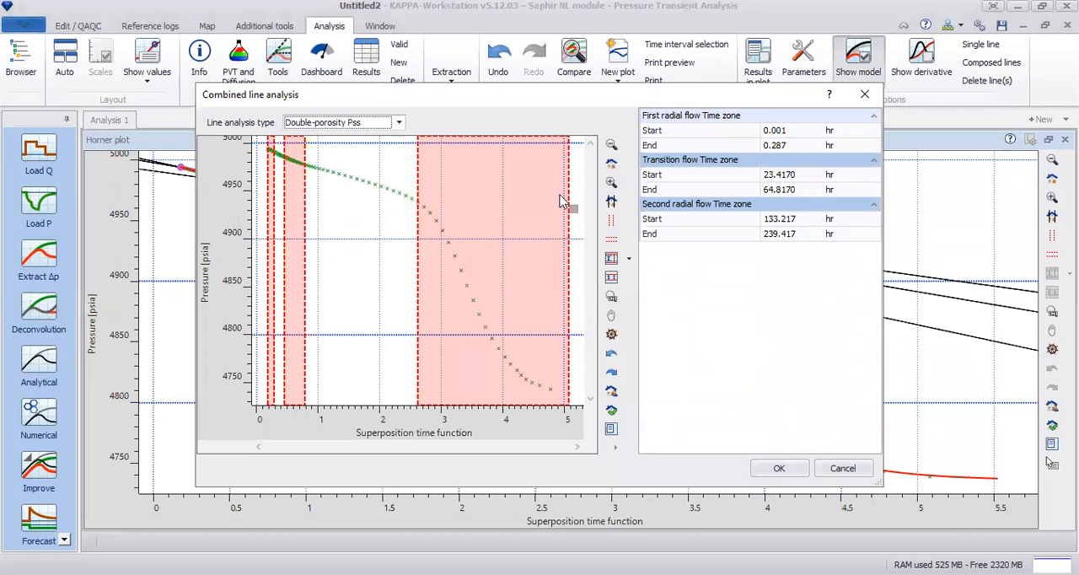
# Narrow the first radial flow zone to the early straight section, ending at 2.873 hr, and generate the composed lines
pyautogui.moveTo(568, 202); pyautogui.dragTo(451, 201)
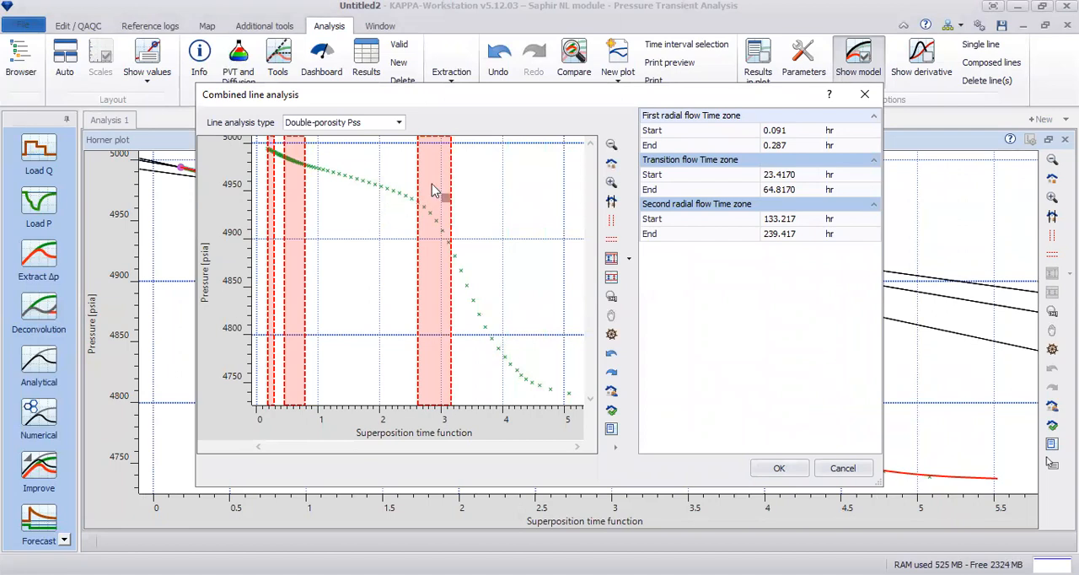
pyautogui.moveTo(419, 182); pyautogui.dragTo(354, 184)
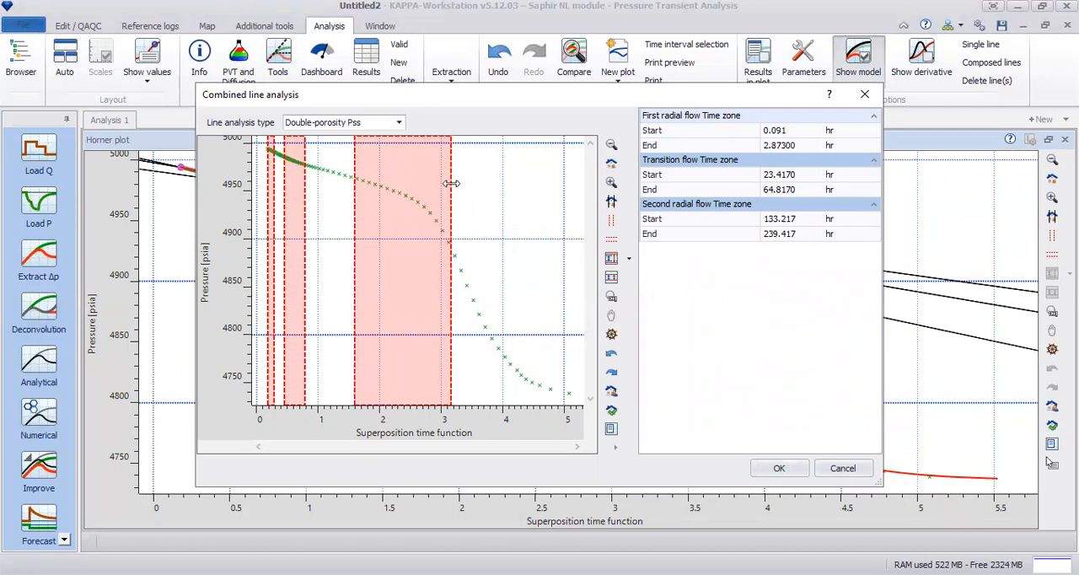
pyautogui.moveTo(452, 182); pyautogui.dragTo(400, 183)
pyautogui.click(777, 468)
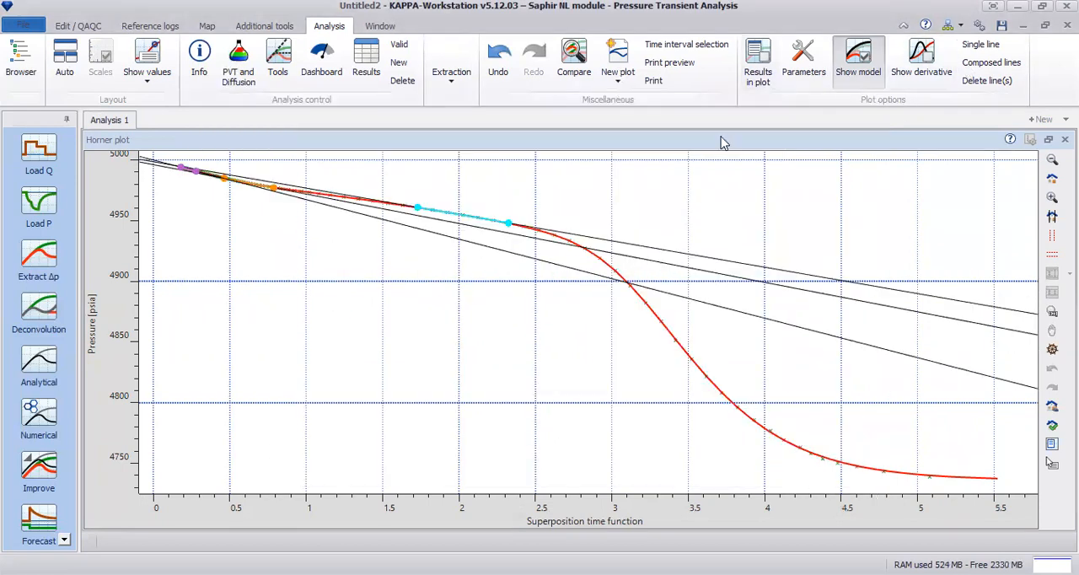
# Review the composed-line results and a close-up of the fitted lines in the Horner plot, and hide the results box
pyautogui.click(759, 71)
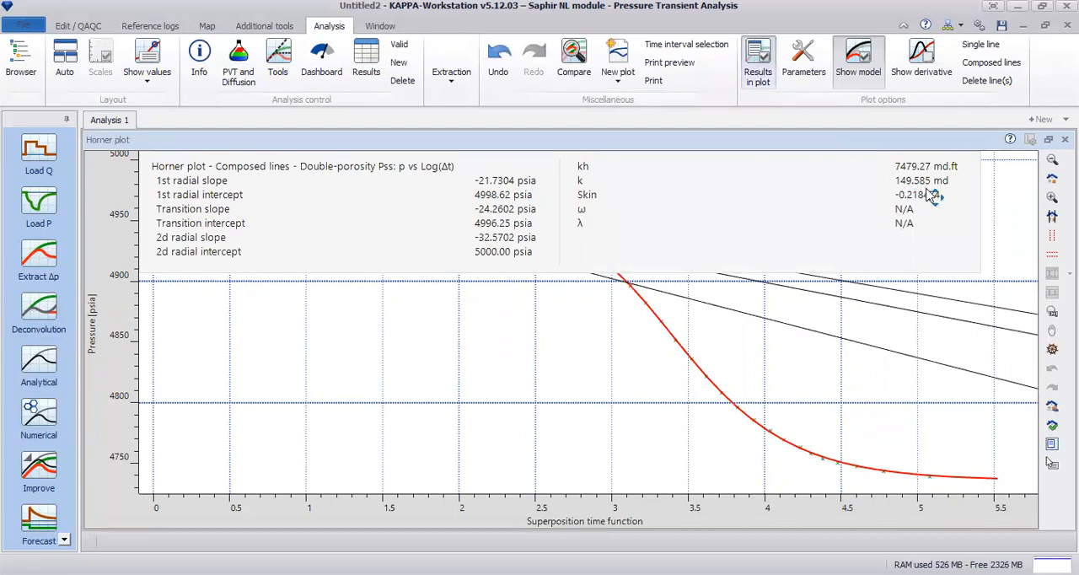
pyautogui.moveTo(887, 194); pyautogui.dragTo(726, 437)
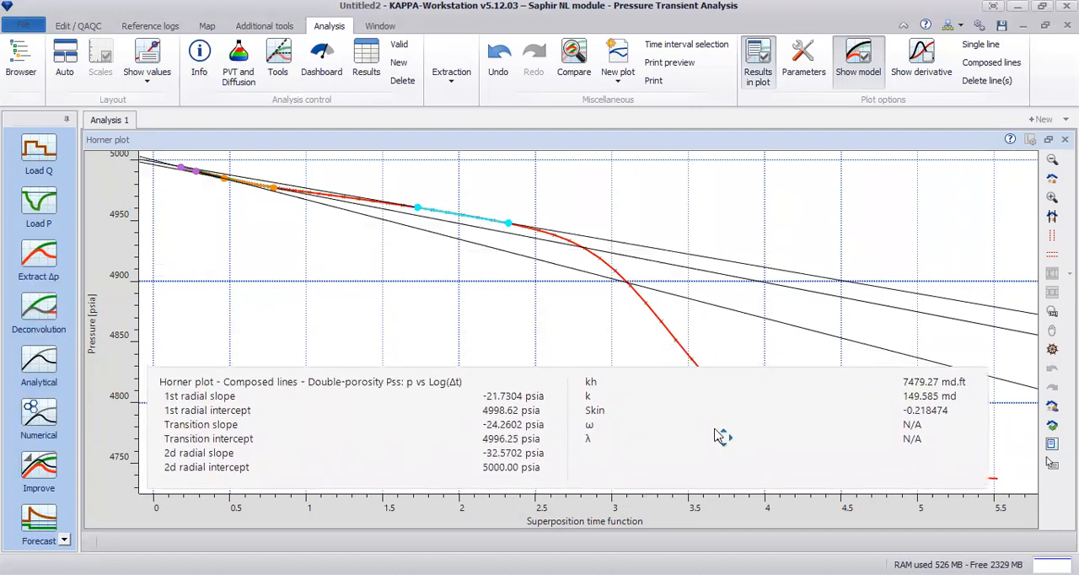
pyautogui.click(1050, 199)
pyautogui.moveTo(548, 294); pyautogui.dragTo(162, 159)
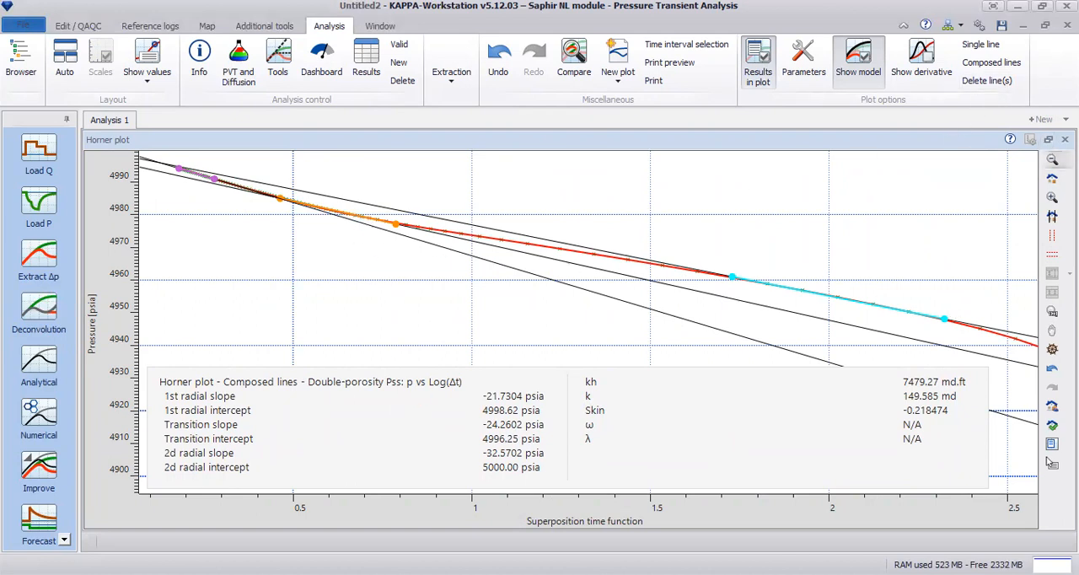
pyautogui.rightClick(604, 179)
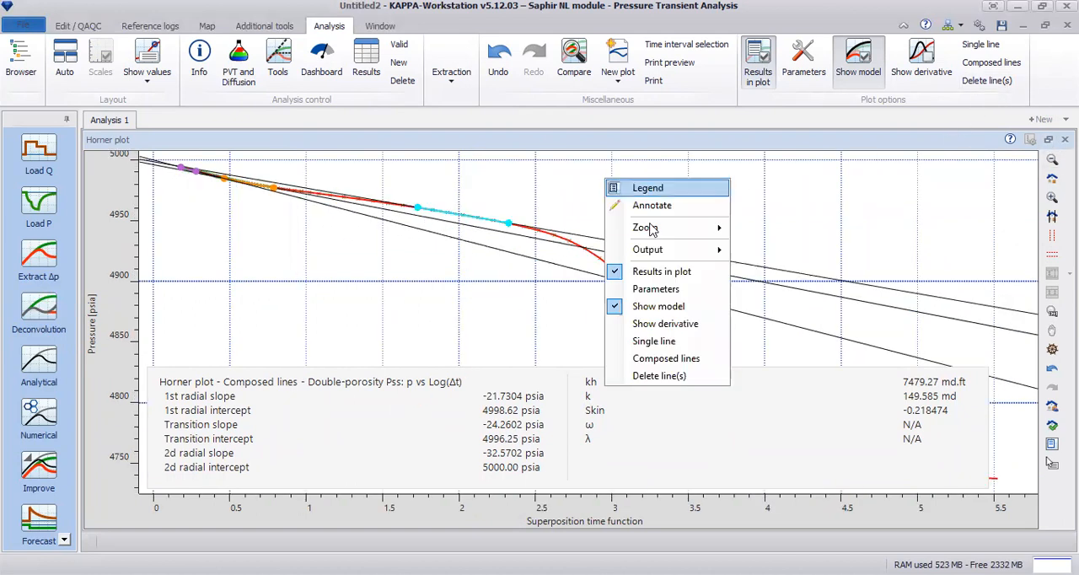
pyautogui.click(666, 272)
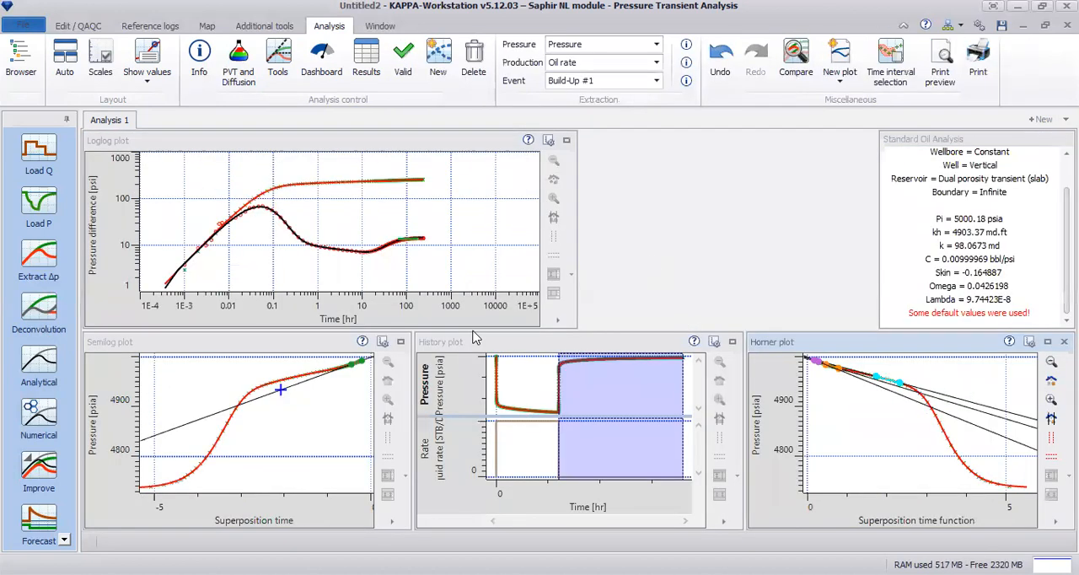
# Run a loglog sensitivity on omega with five logarithmically spaced values between 0.01 and 0.5
pyautogui.click(66, 541)
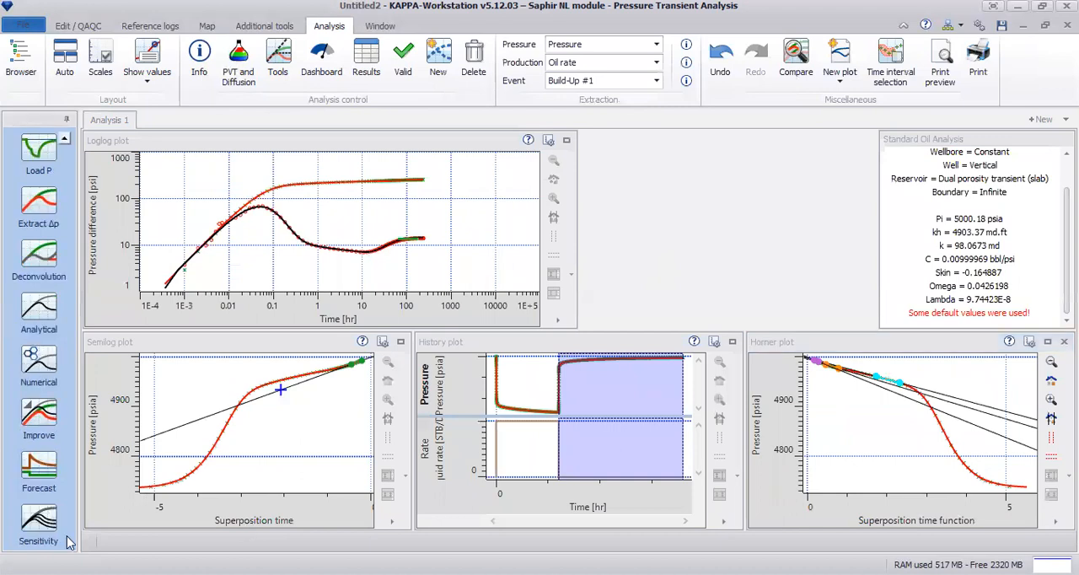
pyautogui.click(53, 531)
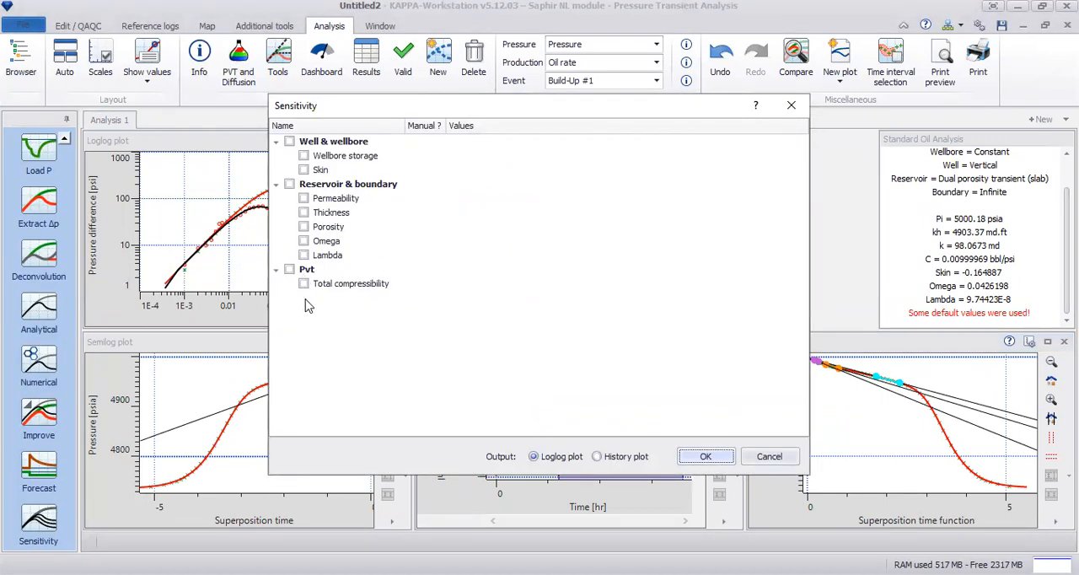
pyautogui.click(303, 241)
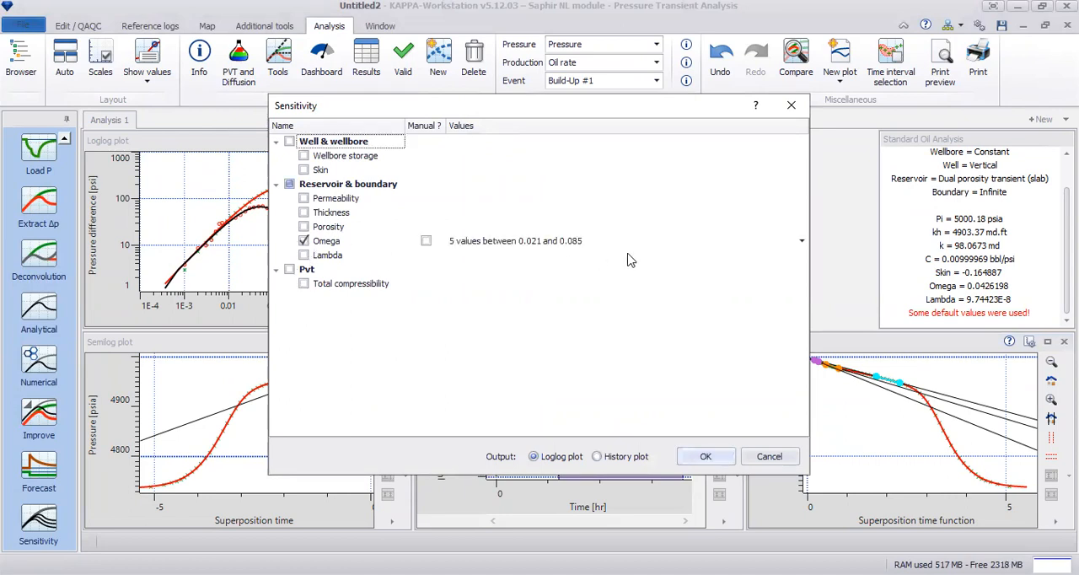
pyautogui.click(803, 245)
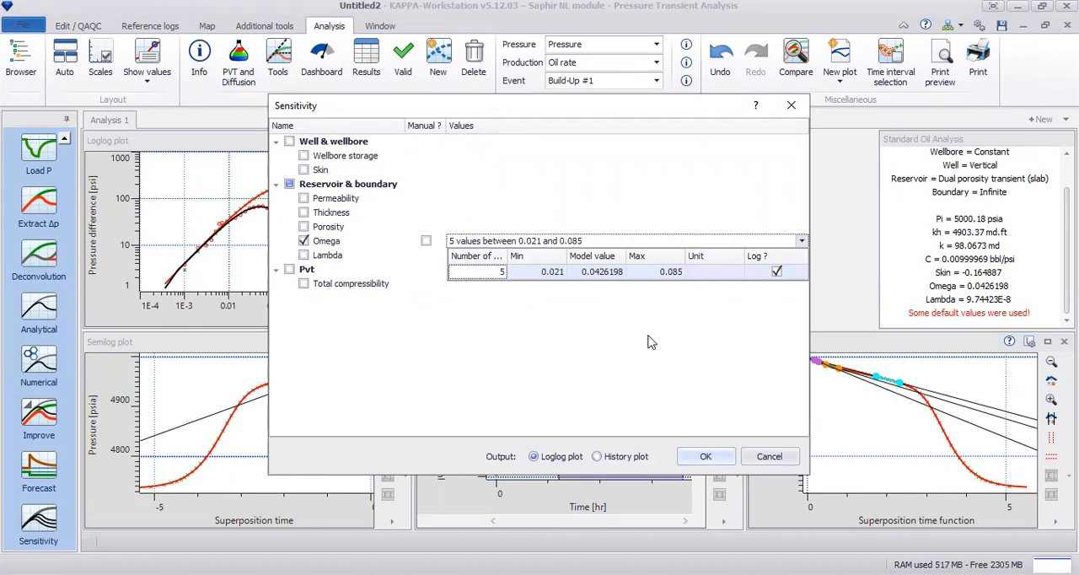
pyautogui.click(543, 272)
pyautogui.moveTo(550, 272); pyautogui.dragTo(578, 290)
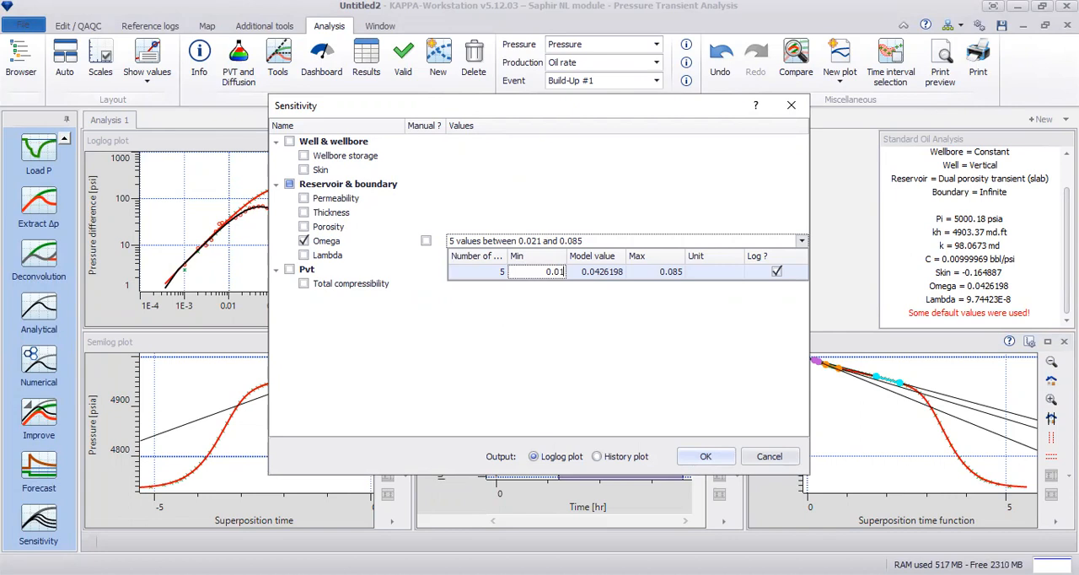
pyautogui.click(673, 275)
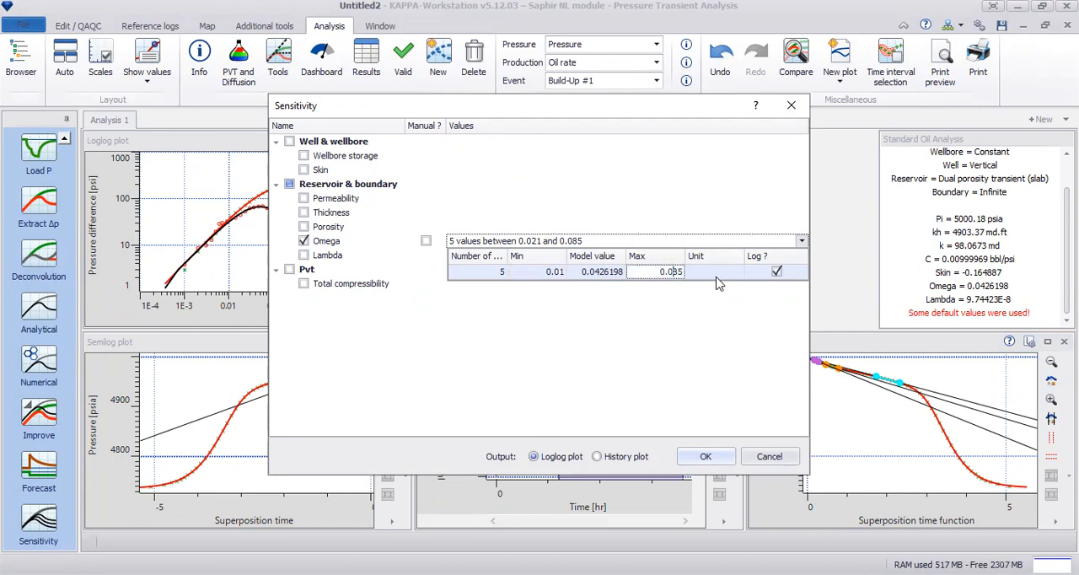
pyautogui.press('BackSpace')
pyautogui.press('BackSpace')
pyautogui.click(707, 456)
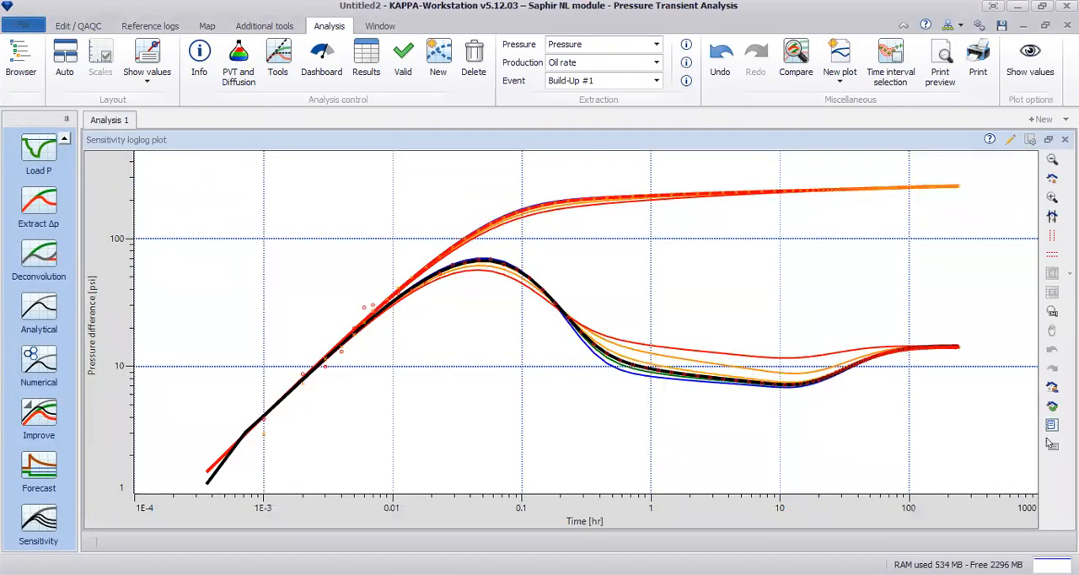
# Show the legend in the sensitivity loglog plot
pyautogui.rightClick(649, 232)
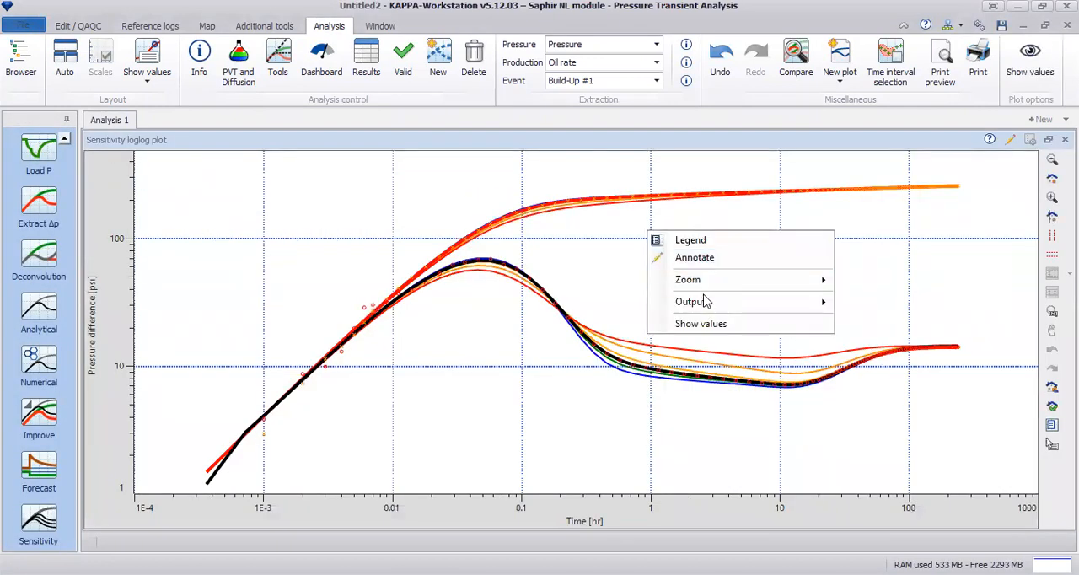
pyautogui.moveTo(707, 310)
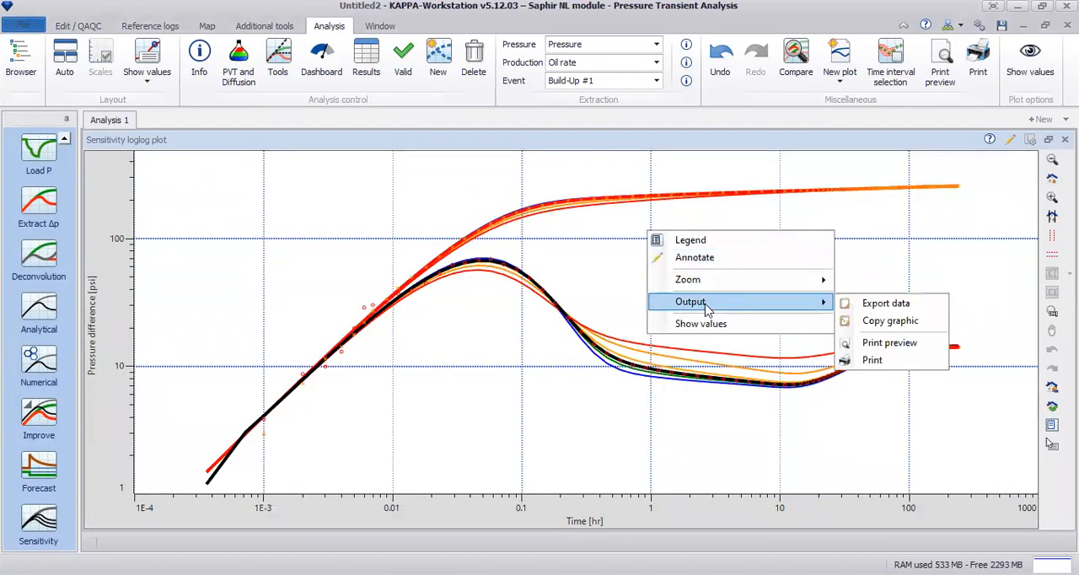
pyautogui.click(736, 245)
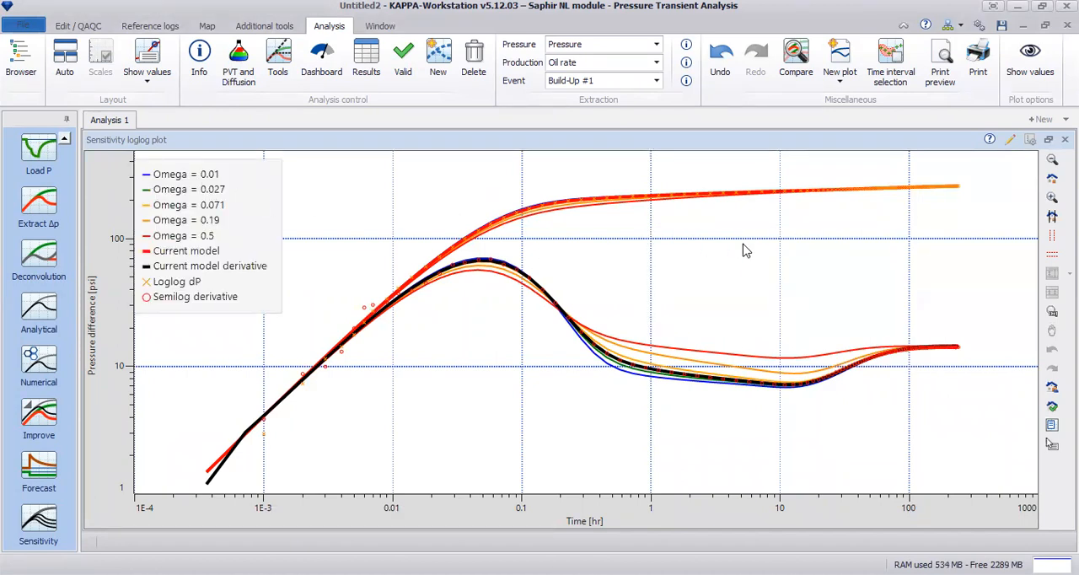
# Limit the sensitivity curves shown in the loglog plot to omega 0.01
pyautogui.rightClick(745, 250)
pyautogui.click(812, 338)
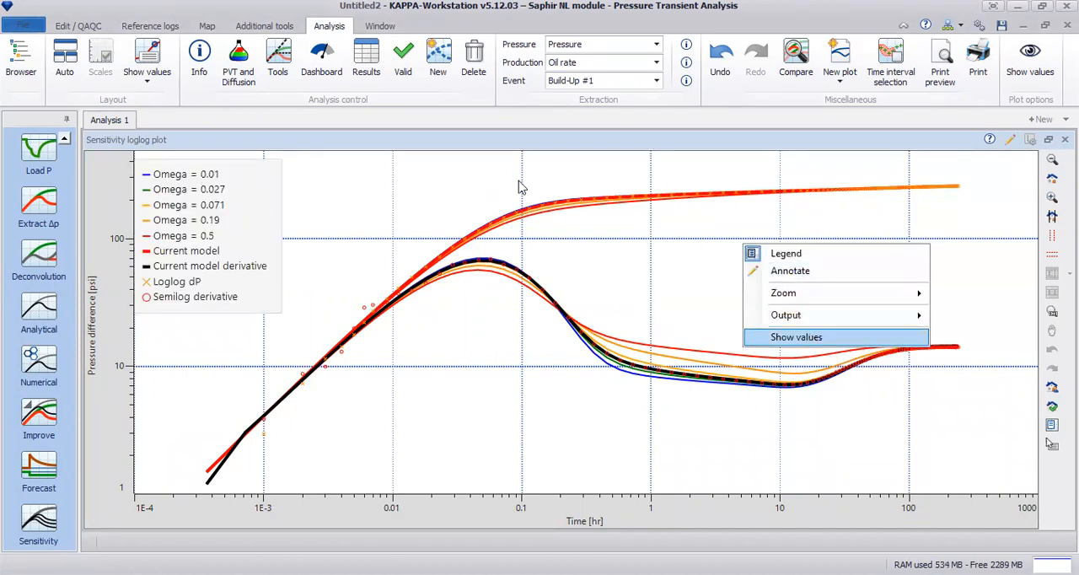
pyautogui.moveTo(489, 104); pyautogui.dragTo(360, 120)
pyautogui.click(307, 153)
pyautogui.click(307, 166)
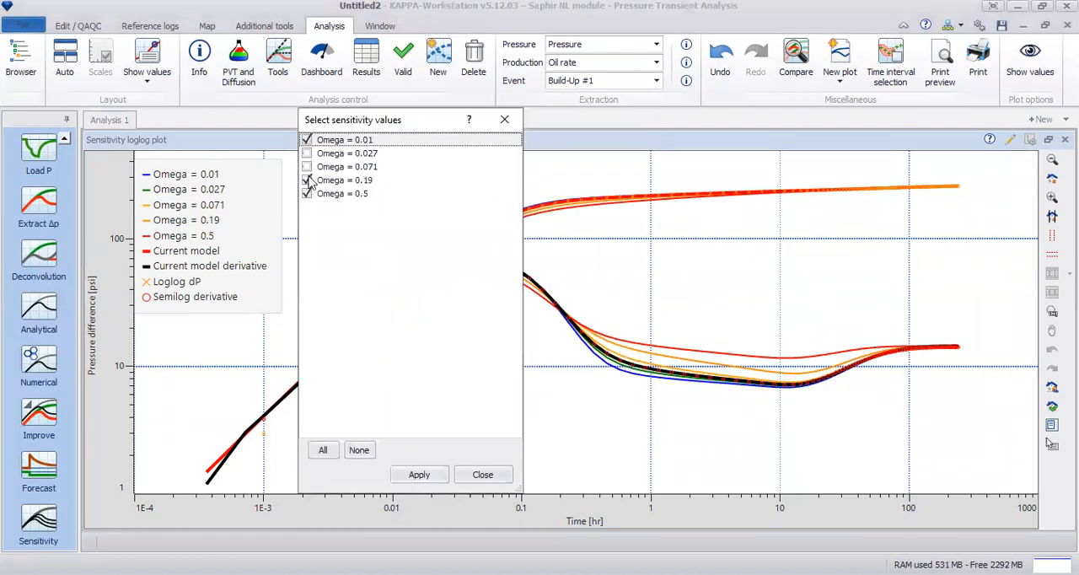
pyautogui.click(306, 194)
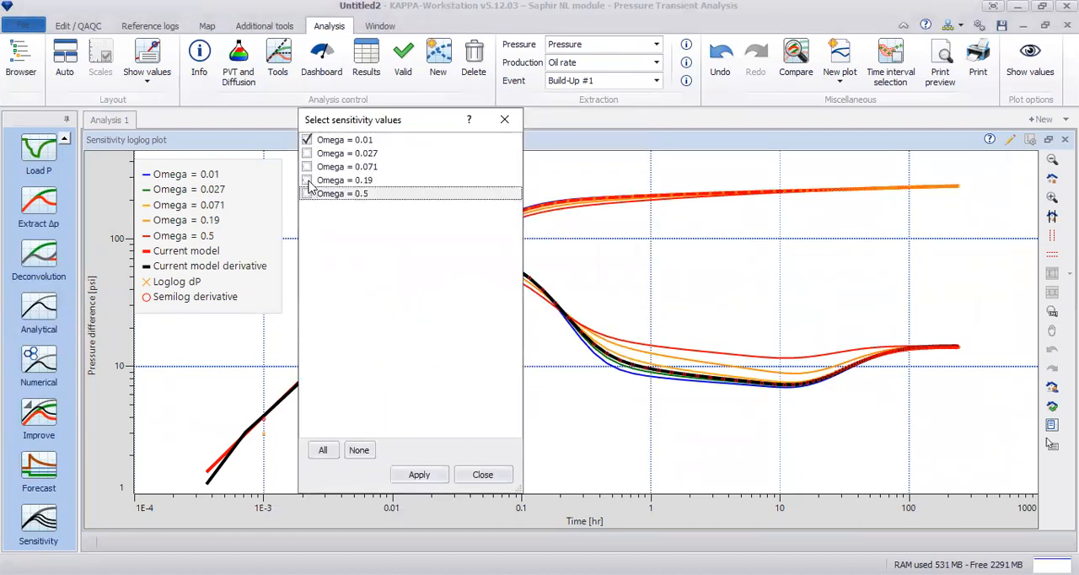
pyautogui.click(419, 475)
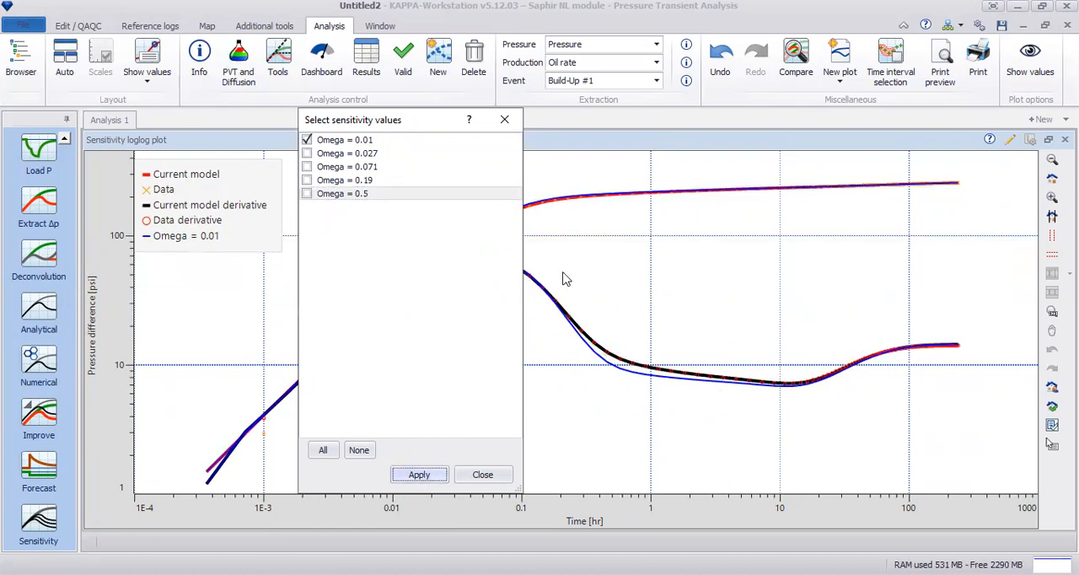
# Add the omega 0.5 curve to the sensitivity loglog plot alongside omega 0.01
pyautogui.moveTo(418, 122); pyautogui.dragTo(328, 123)
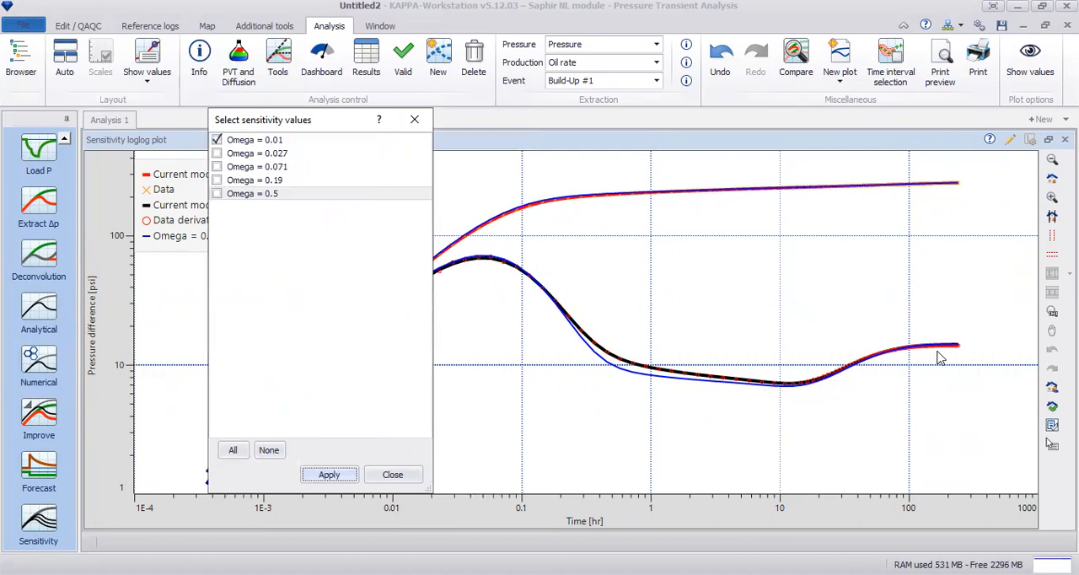
pyautogui.click(221, 194)
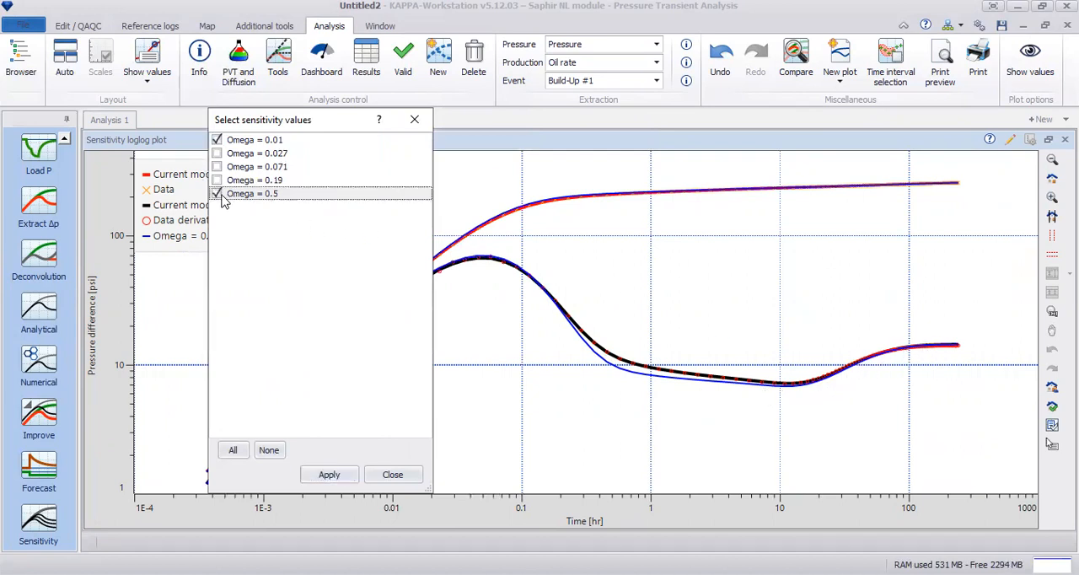
pyautogui.click(347, 477)
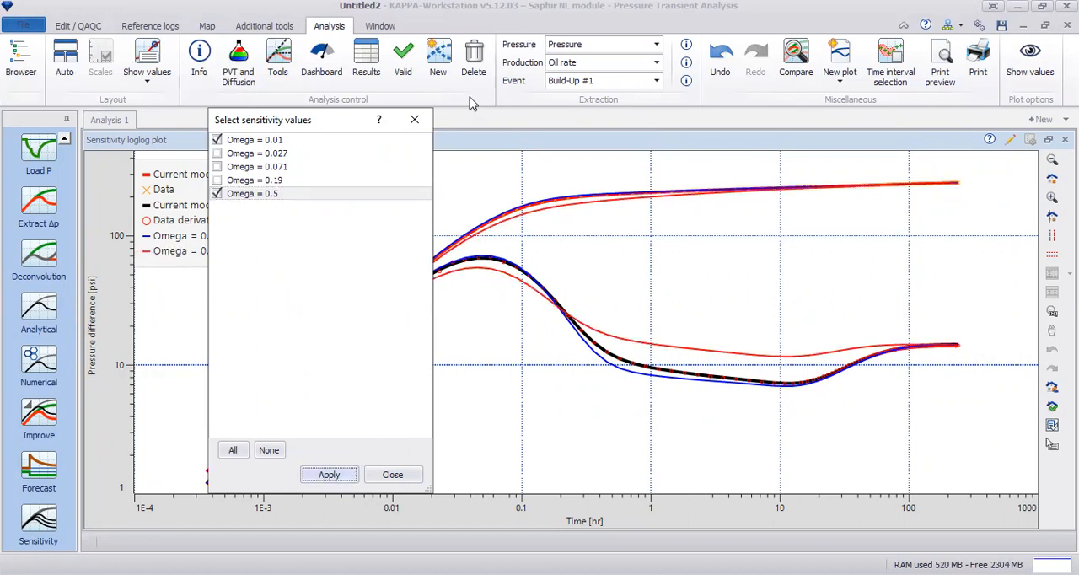
pyautogui.click(417, 122)
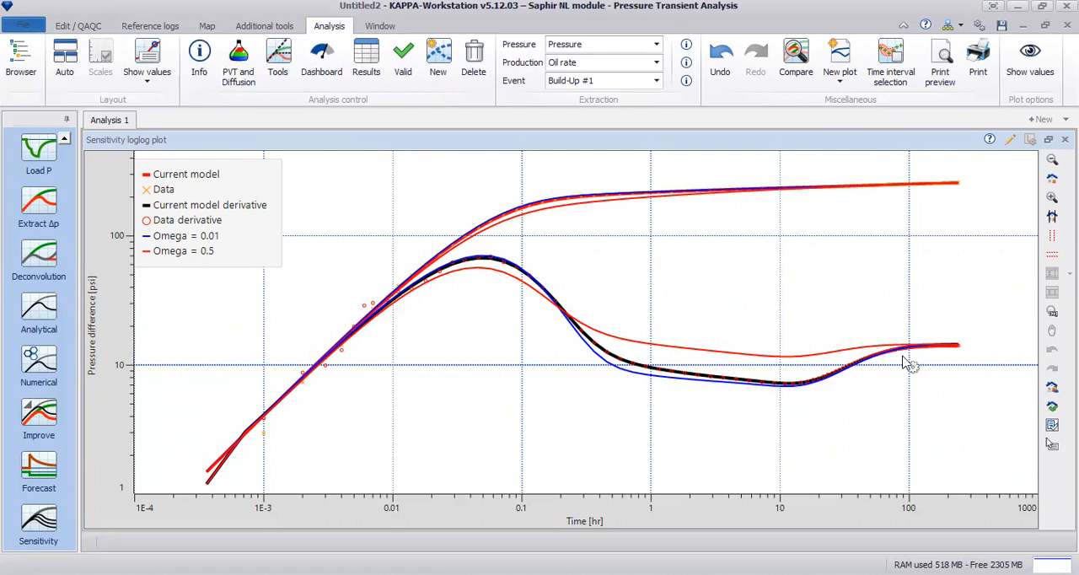
# Show the curves of all omega sensitivity values in the loglog plot
pyautogui.rightClick(746, 271)
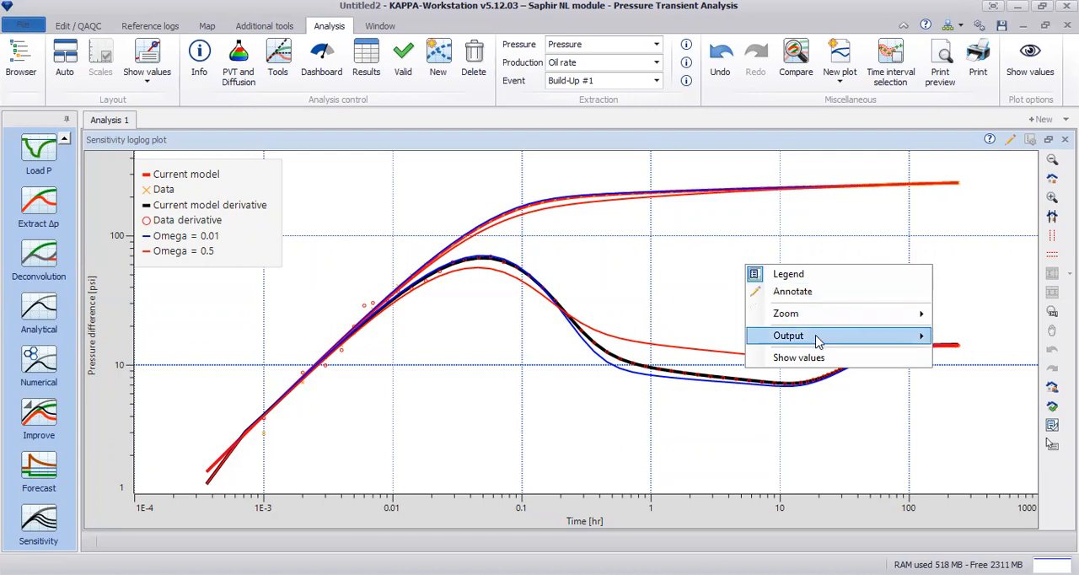
pyautogui.press('Return')
pyautogui.click(451, 435)
pyautogui.click(542, 460)
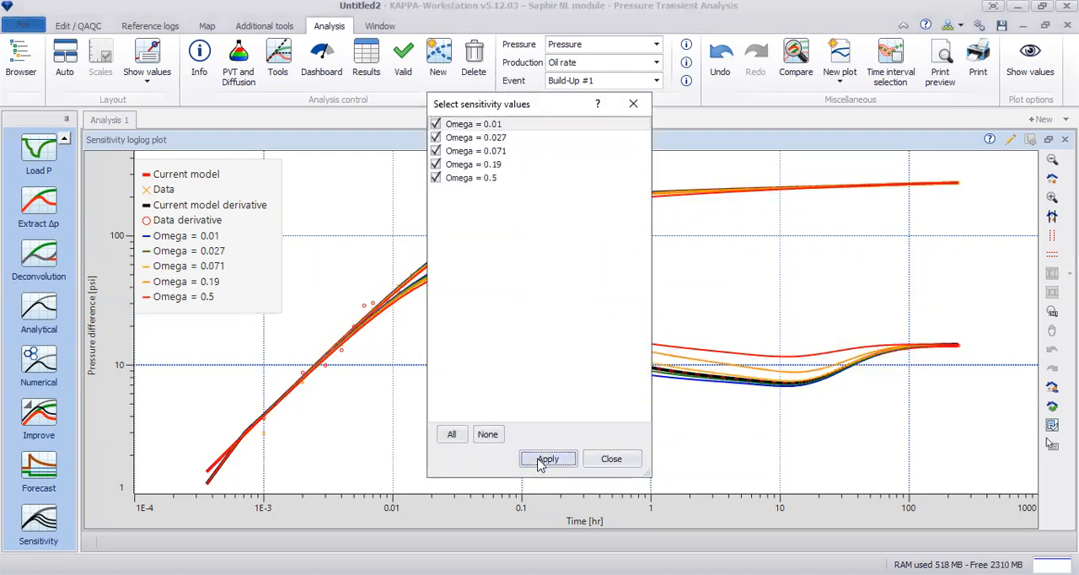
pyautogui.click(613, 460)
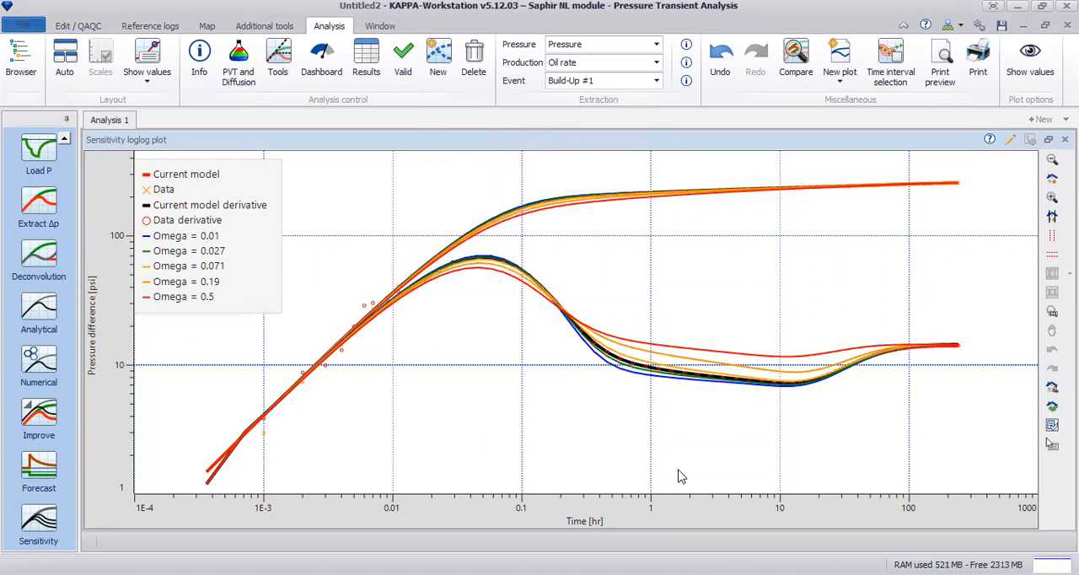
# Run a loglog sensitivity on lambda instead of omega, with three logarithmically spaced values between 1E-8 and 1E-6
pyautogui.click(38, 519)
pyautogui.click(304, 241)
pyautogui.click(305, 255)
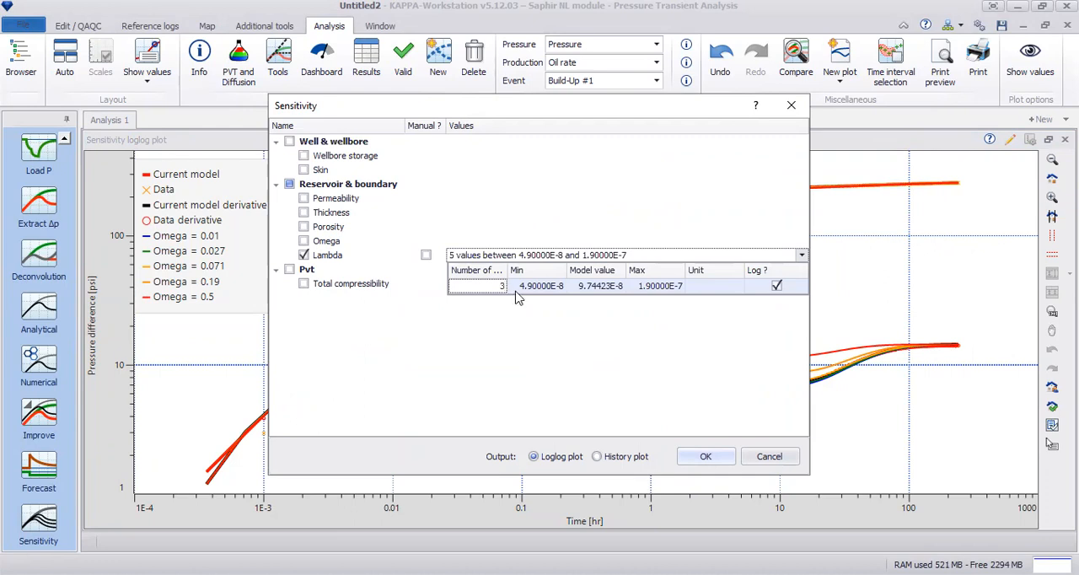
pyautogui.click(543, 285)
pyautogui.moveTo(537, 286); pyautogui.dragTo(572, 285)
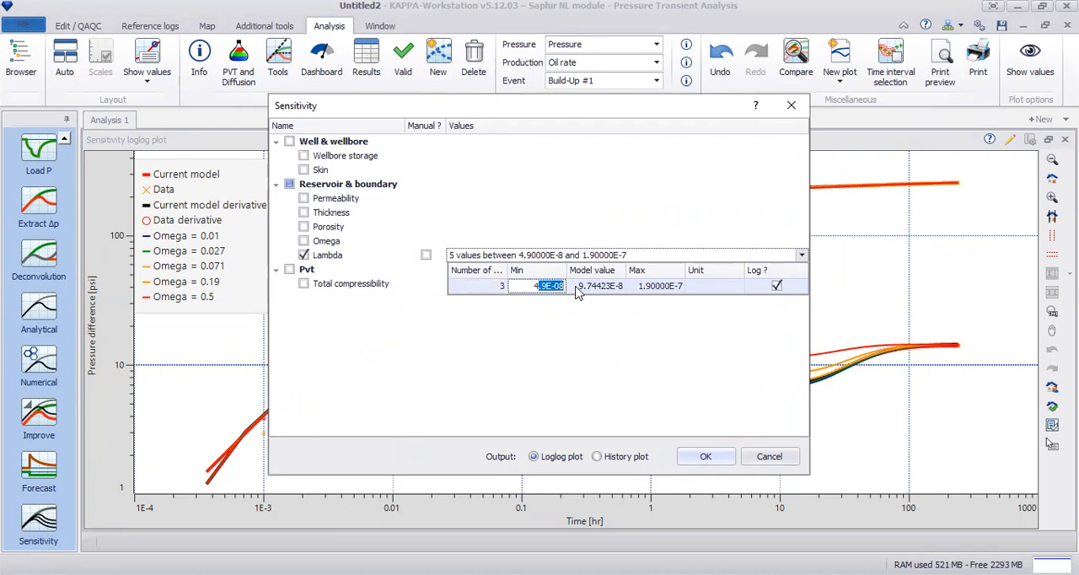
pyautogui.press('Left')
pyautogui.click(662, 291)
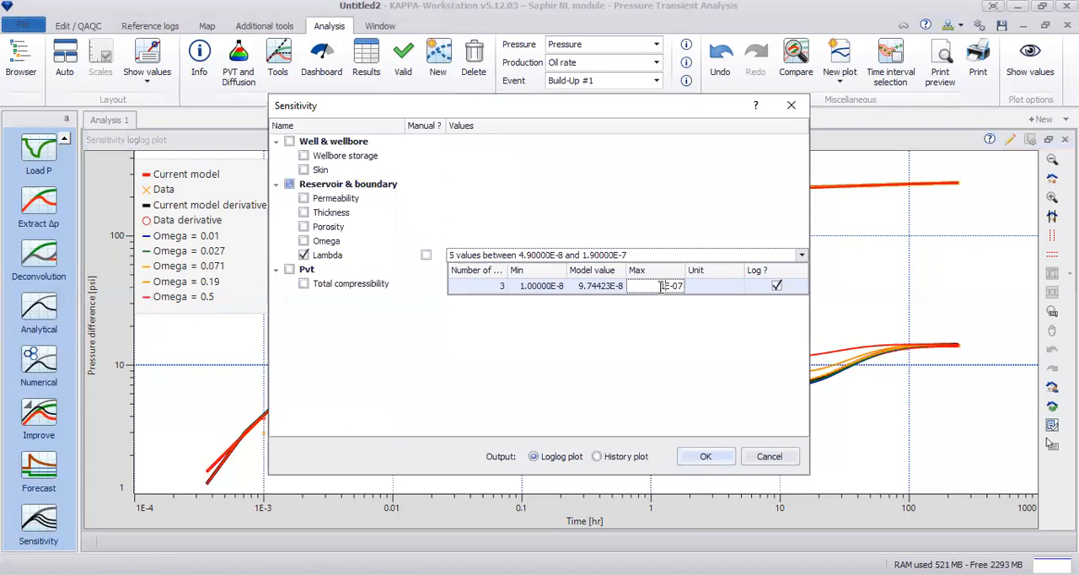
pyautogui.write('1E-06')
pyautogui.click(706, 457)
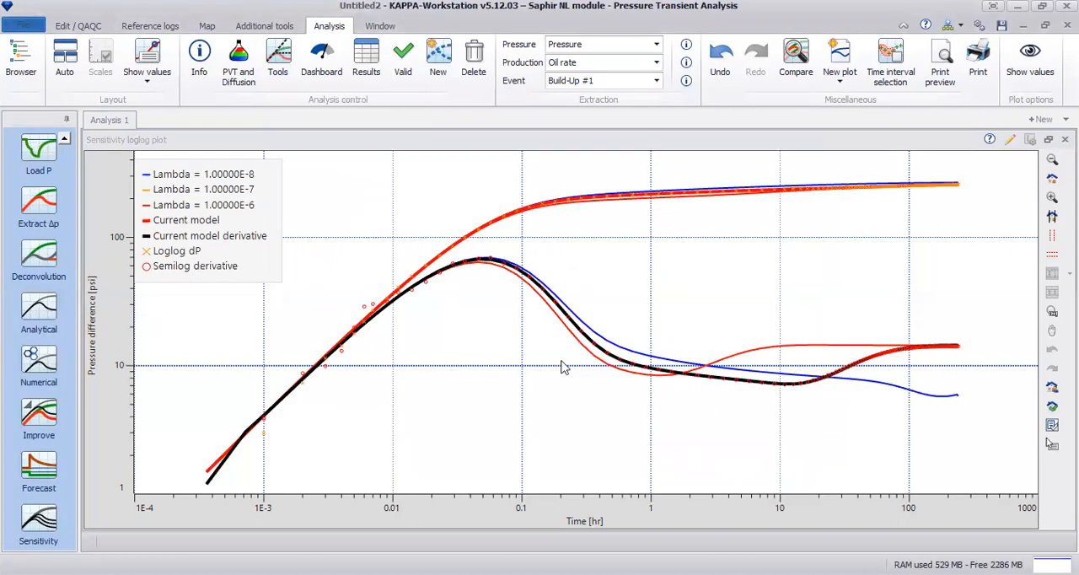
# Hide the lambda 1E-7 curve in the sensitivity loglog plot, keeping lambda 1E-8 and 1E-6 shown
pyautogui.rightClick(636, 223)
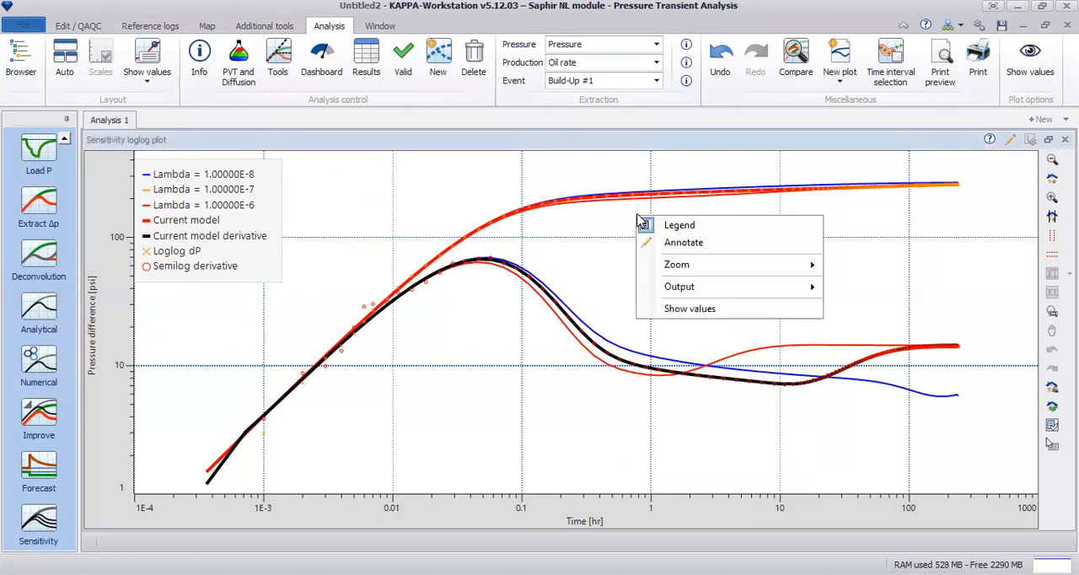
pyautogui.click(670, 308)
pyautogui.click(436, 137)
pyautogui.click(543, 464)
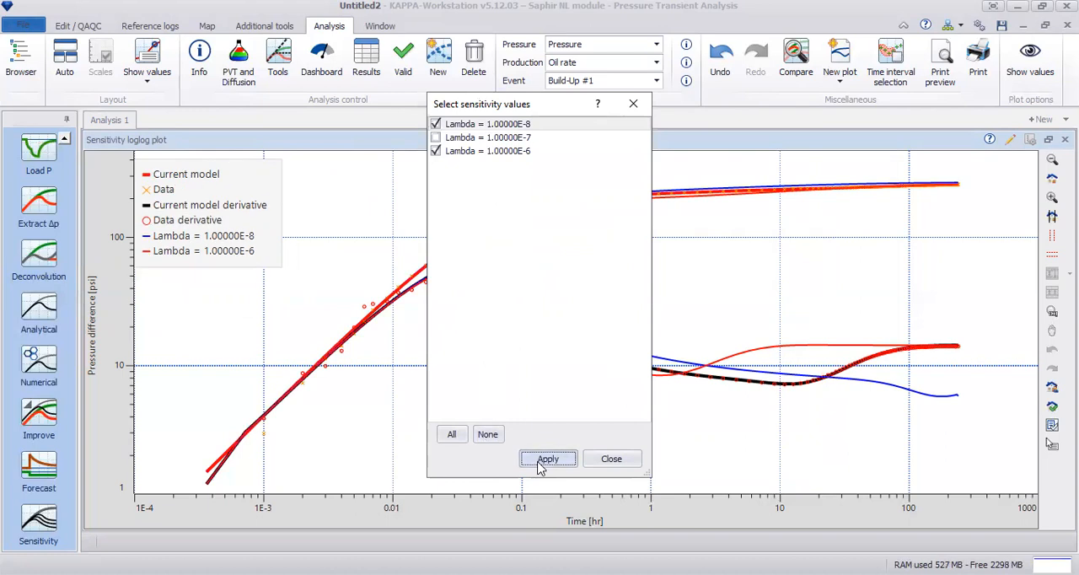
pyautogui.click(633, 104)
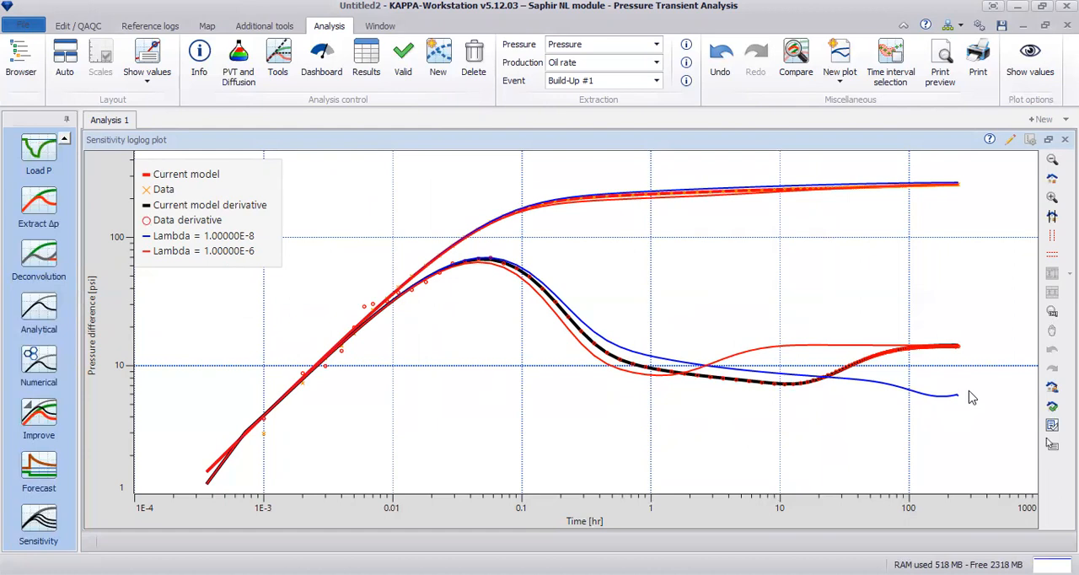
# Show the lambda 1E-7 curve again in the sensitivity loglog plot
pyautogui.rightClick(679, 274)
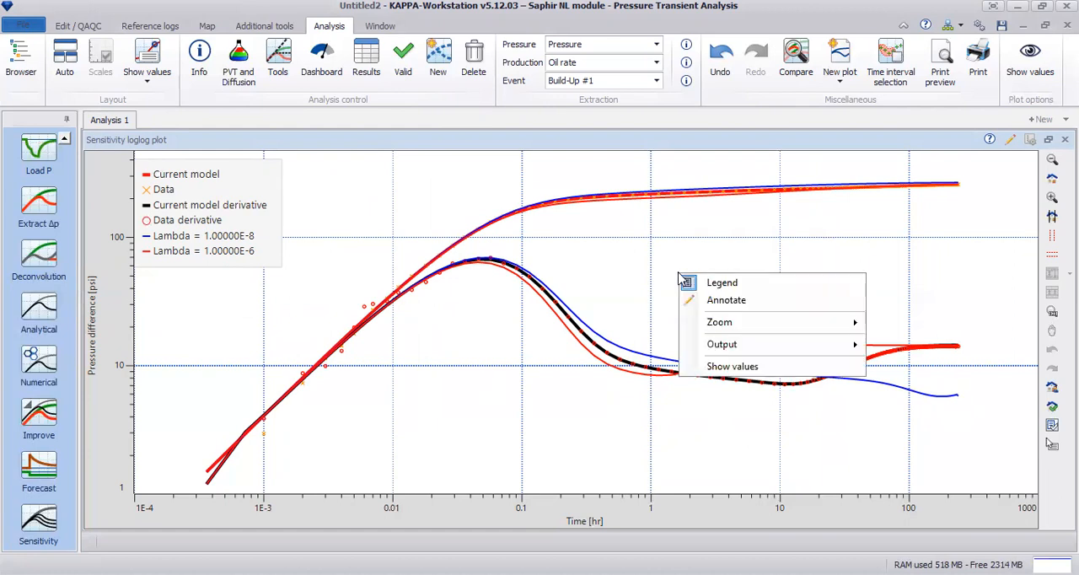
pyautogui.click(722, 366)
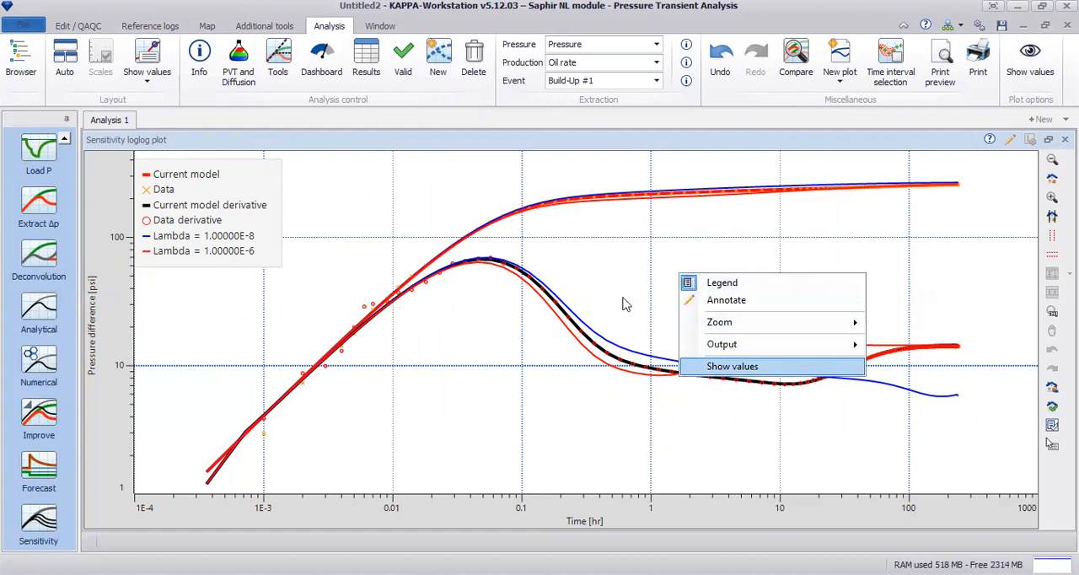
pyautogui.click(436, 137)
pyautogui.click(552, 463)
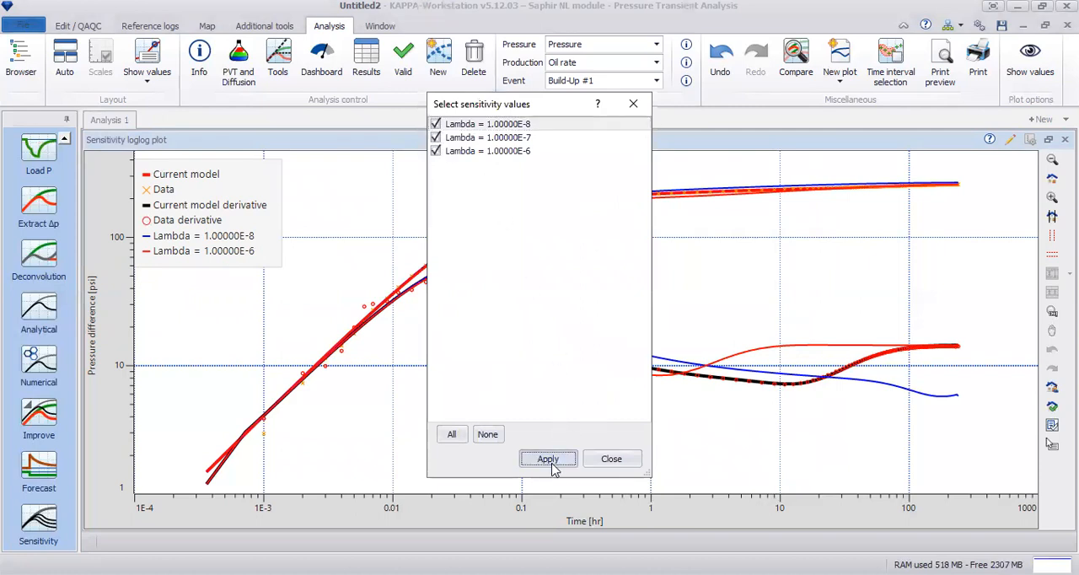
pyautogui.click(633, 104)
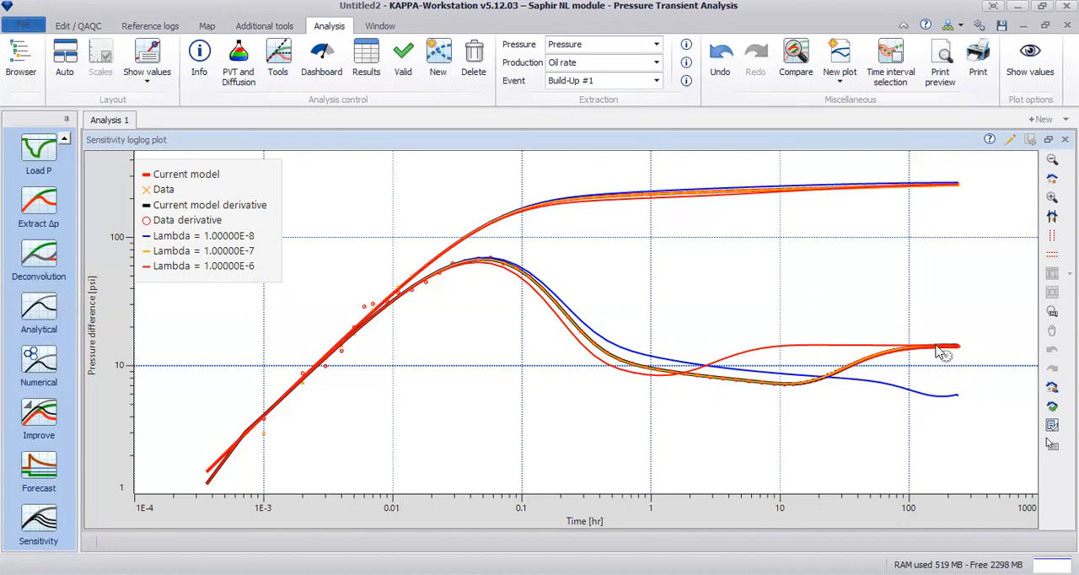
# Restore the maximised sensitivity loglog plot to the tiled layout with the other analysis plots
pyautogui.click(1048, 139)
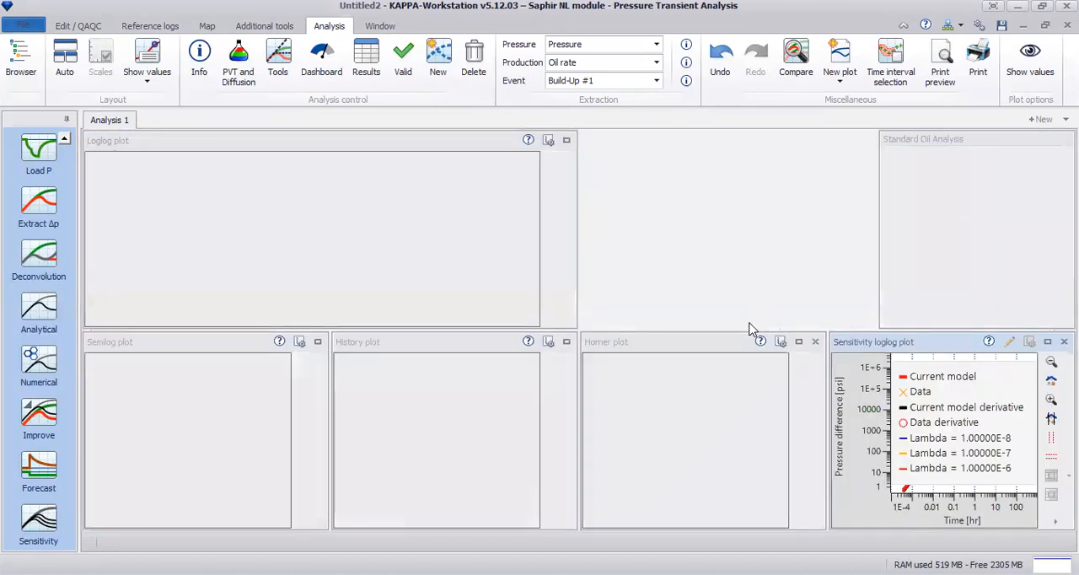
pyautogui.rightClick(1009, 364)
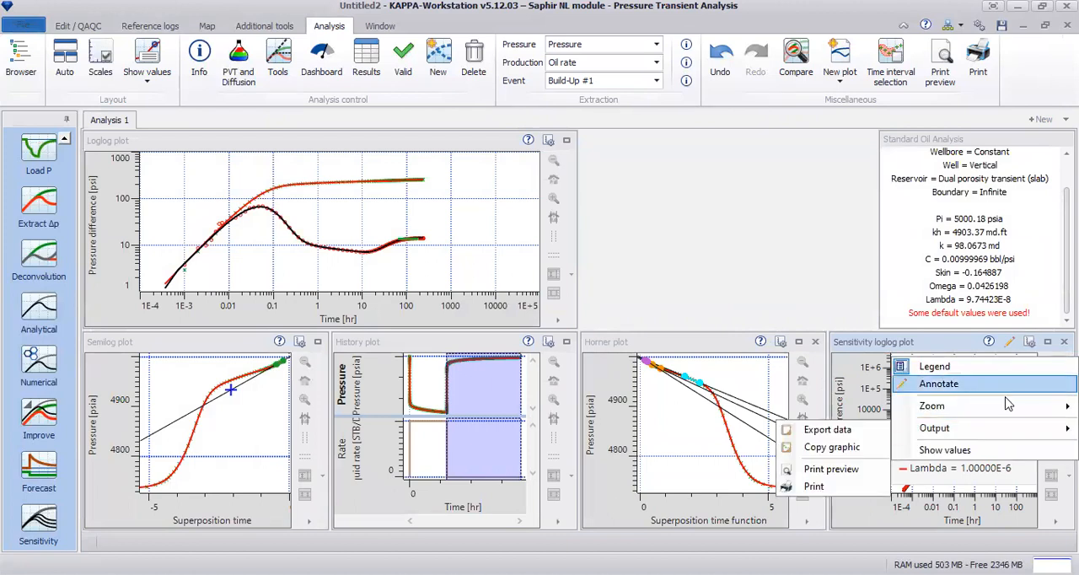
pyautogui.click(815, 313)
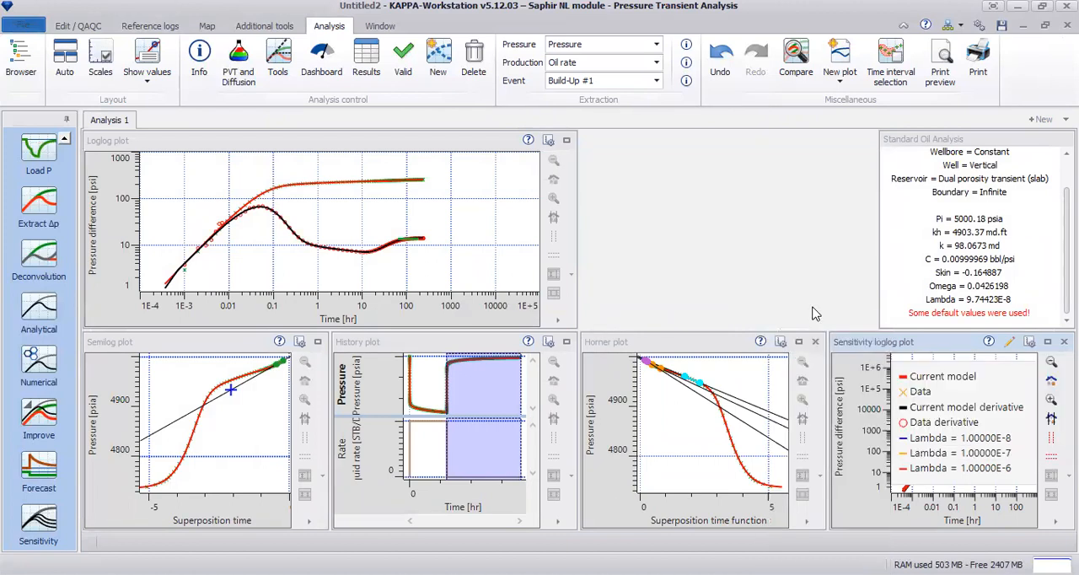